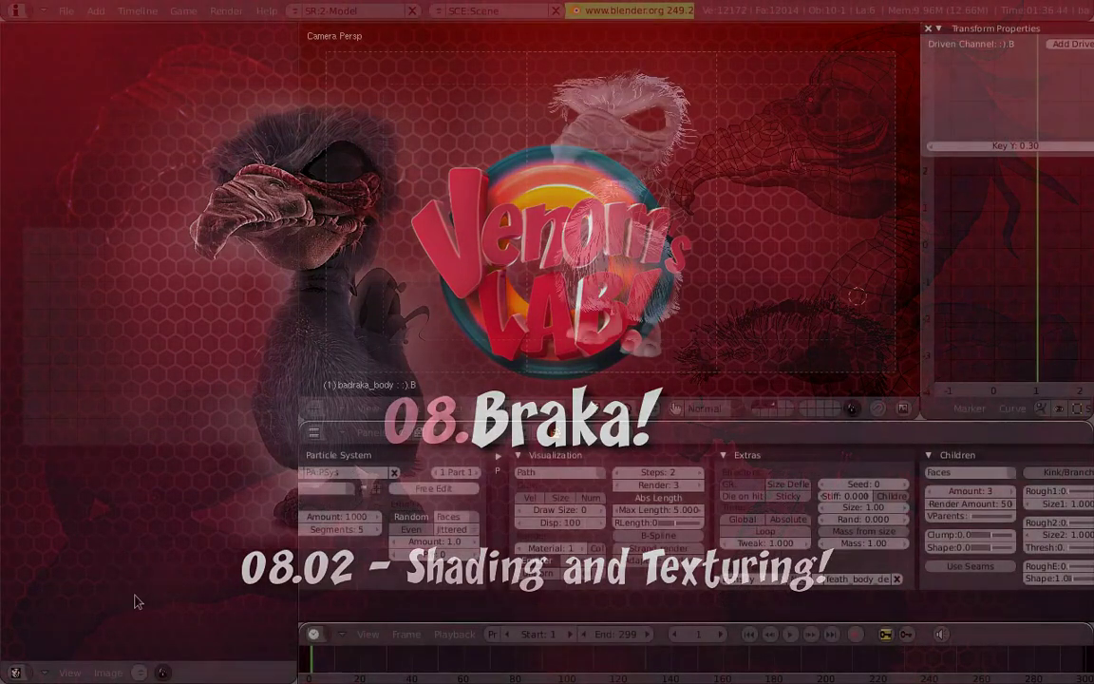
Step: Show Render Result in the image panel and inspect the fur, beak, hat and hand up close
{"action": "left_click", "coordinate": [174, 572]}
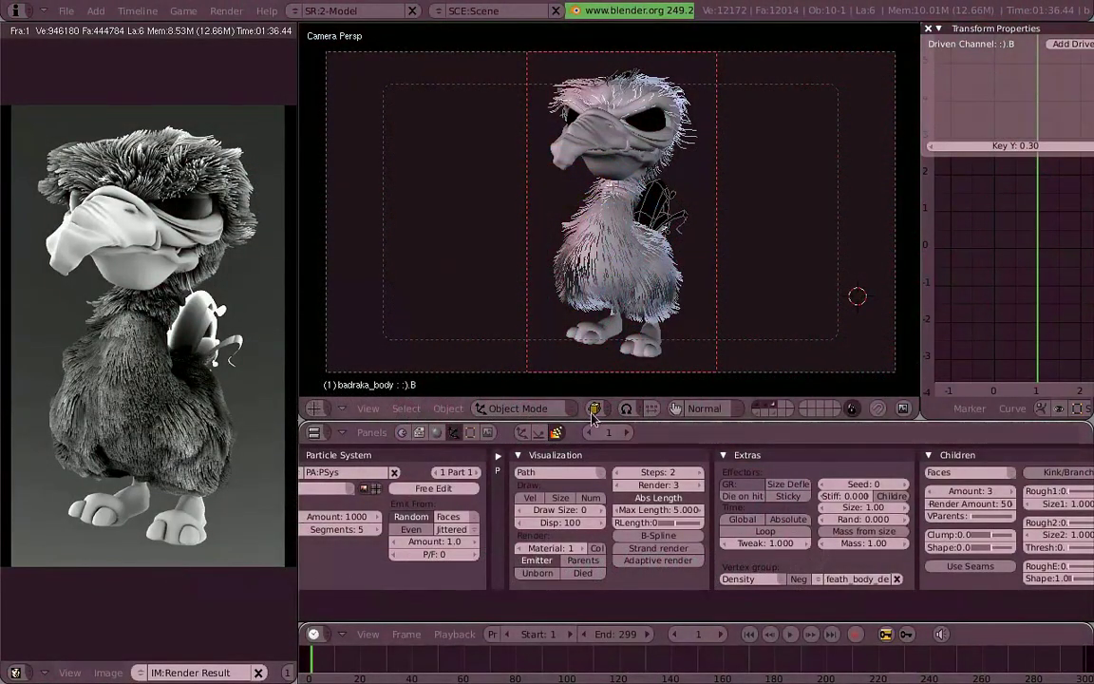
{"action": "scroll", "coordinate": [155, 313], "scroll_direction": "up", "scroll_amount": 5}
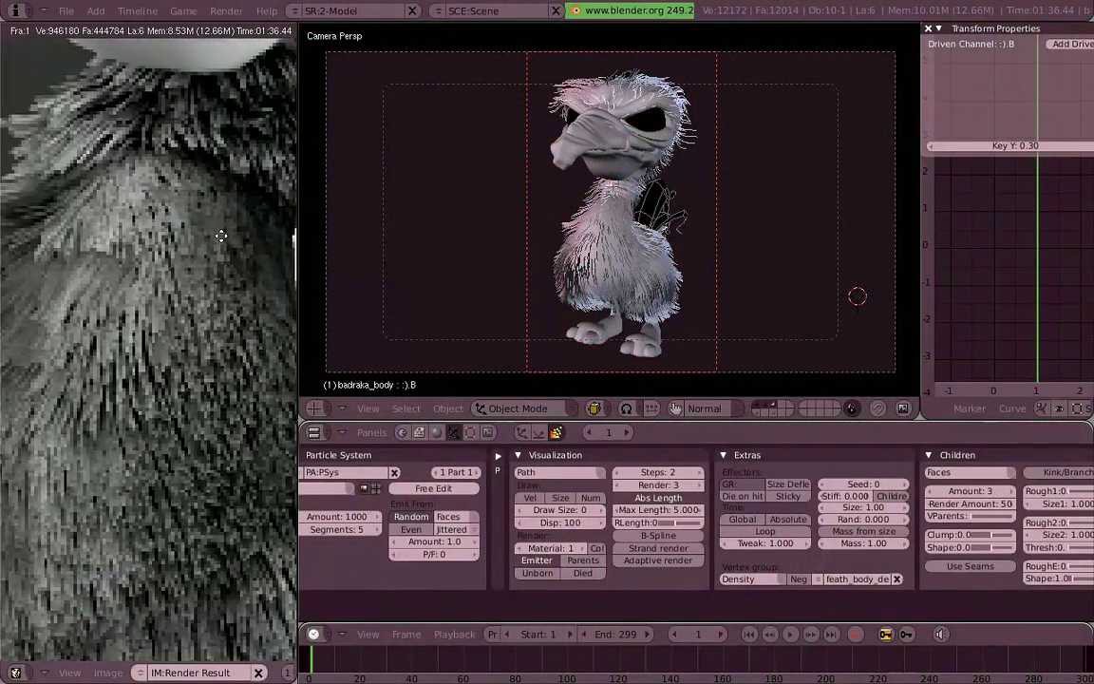
{"action": "middle_click_drag", "start_coordinate": [219, 236], "coordinate": [140, 329]}
{"action": "scroll", "coordinate": [141, 329], "scroll_direction": "down", "scroll_amount": 3}
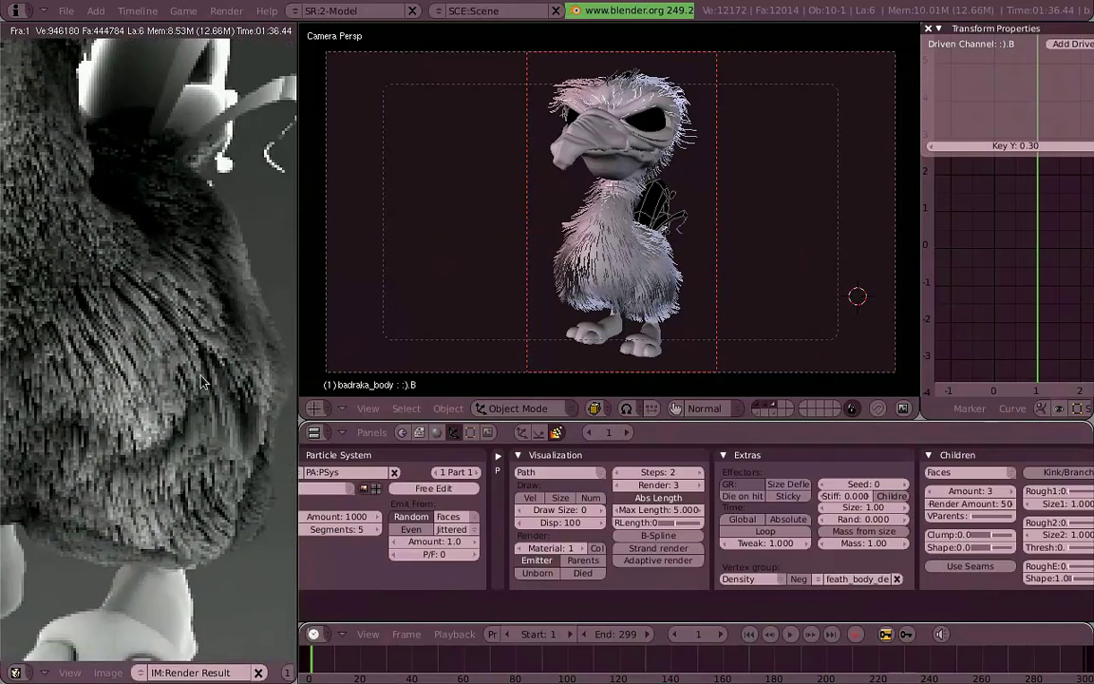
{"action": "scroll", "coordinate": [156, 480], "scroll_direction": "up", "scroll_amount": 3}
{"action": "middle_click_drag", "start_coordinate": [157, 481], "coordinate": [118, 504]}
{"action": "scroll", "coordinate": [117, 504], "scroll_direction": "down", "scroll_amount": 2}
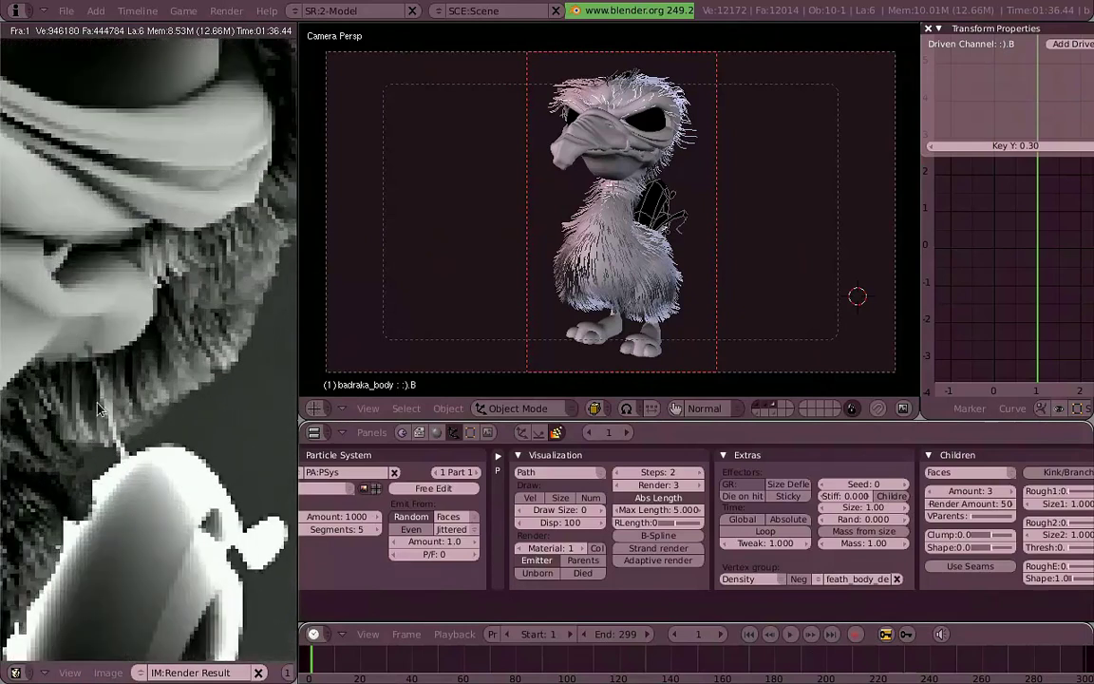
{"action": "mouse_move", "coordinate": [87, 363]}
{"action": "middle_mouse_down"}
{"action": "mouse_move", "coordinate": [86, 325]}
{"action": "mouse_move", "coordinate": [191, 442]}
{"action": "middle_mouse_up"}
{"action": "scroll", "coordinate": [87, 325], "scroll_direction": "up", "scroll_amount": 3}
{"action": "scroll", "coordinate": [192, 442], "scroll_direction": "down", "scroll_amount": 2}
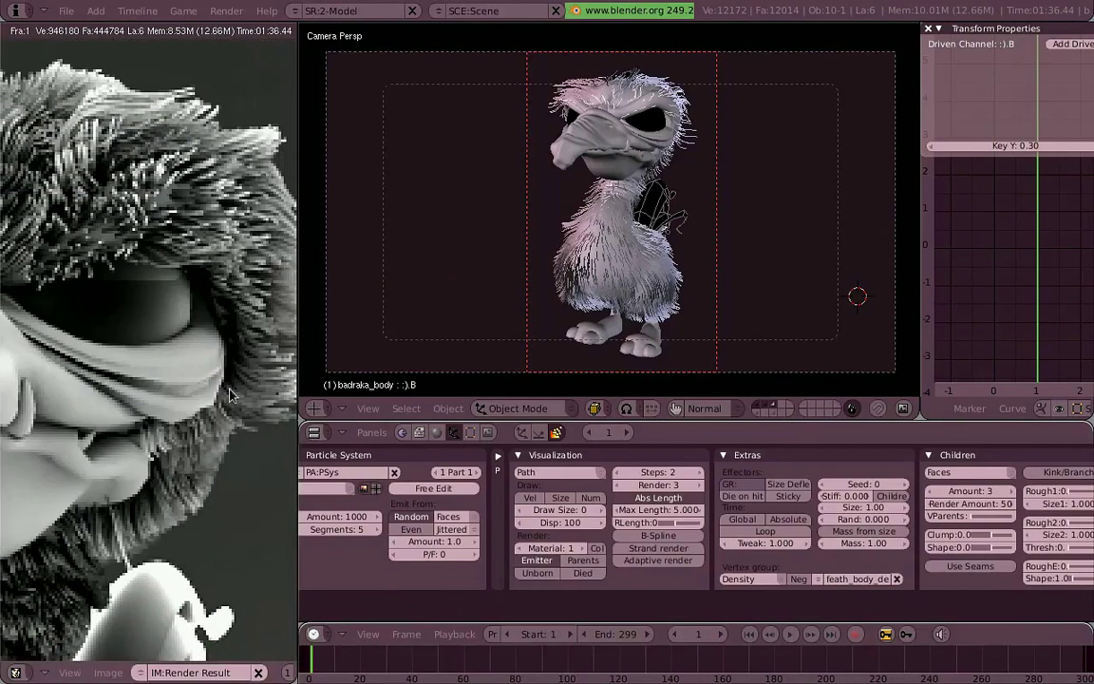
{"action": "scroll", "coordinate": [192, 442], "scroll_direction": "down", "scroll_amount": 2}
{"action": "middle_click_drag", "start_coordinate": [199, 515], "coordinate": [205, 410]}
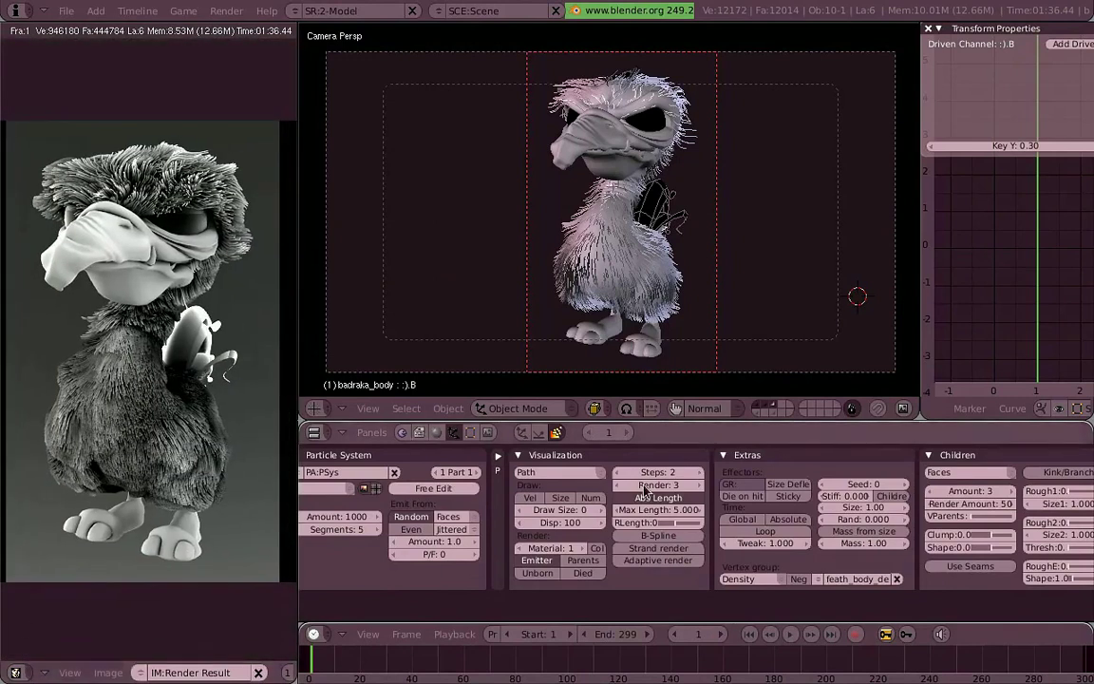
Step: Enable Strand rendering for the hair particles and re-render the scene with F12
{"action": "left_click", "coordinate": [627, 554]}
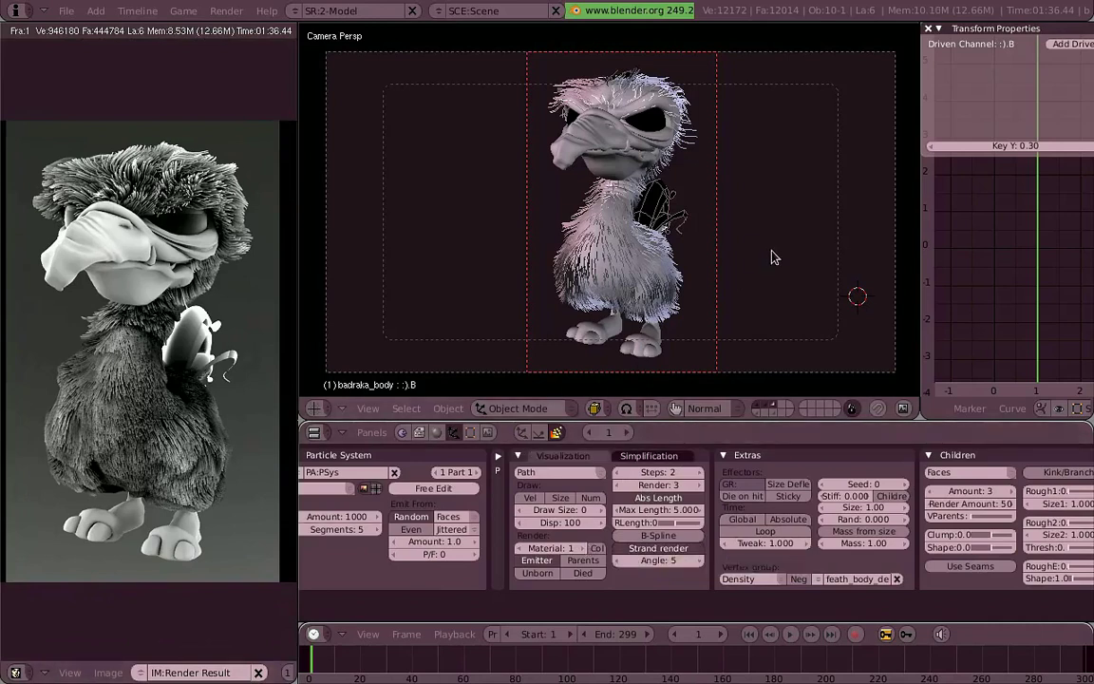
{"action": "key", "text": "F12"}
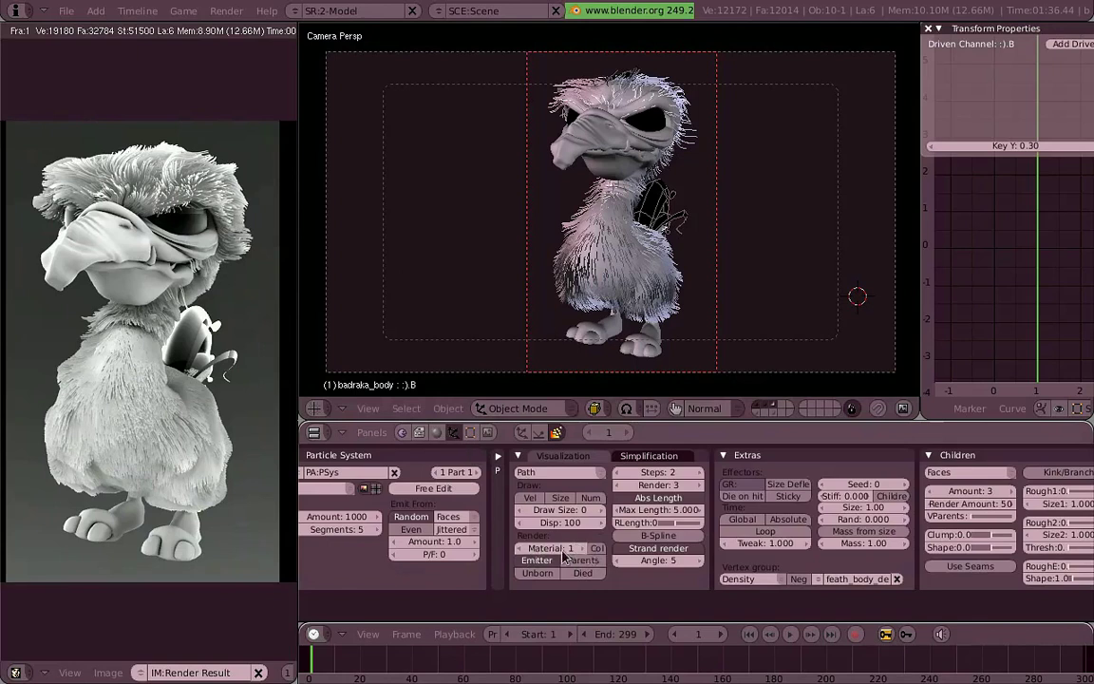
{"action": "left_click_drag", "start_coordinate": [551, 548], "coordinate": [767, 558]}
Step: Rename the body material to braka_skin
{"action": "key", "text": "F5"}
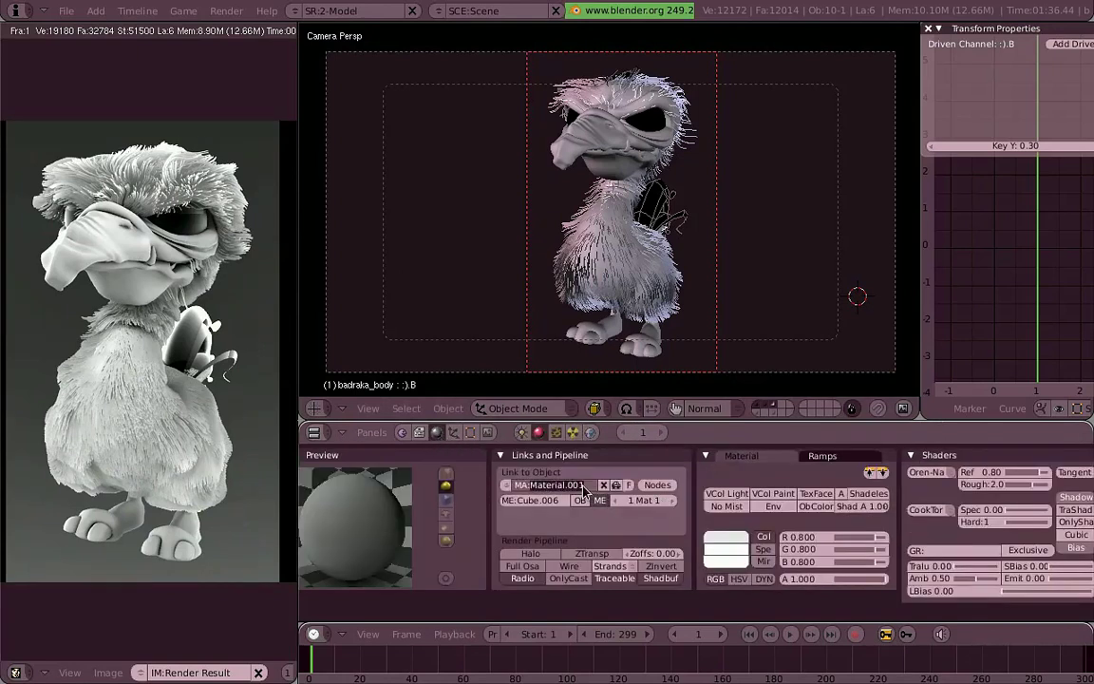
{"action": "left_click", "coordinate": [581, 485]}
{"action": "type", "text": "fr"}
{"action": "type", "text": "in"}
{"action": "key", "text": "Return"}
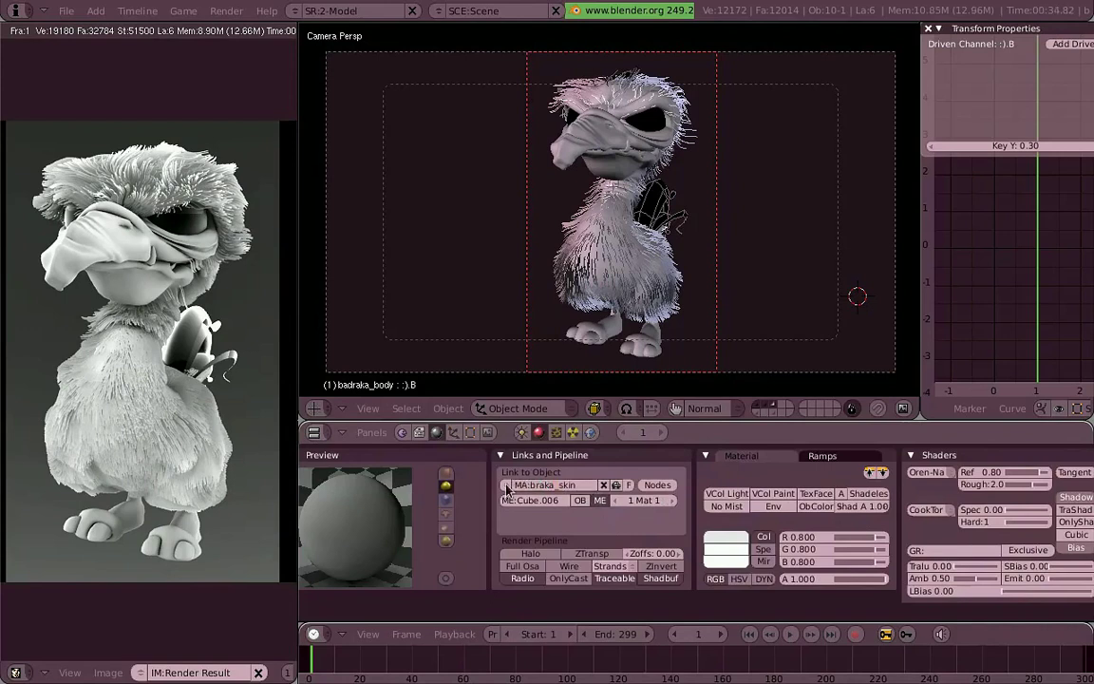
Step: Add a new material slot and name the copied material braka_hair
{"action": "key", "text": "F9"}
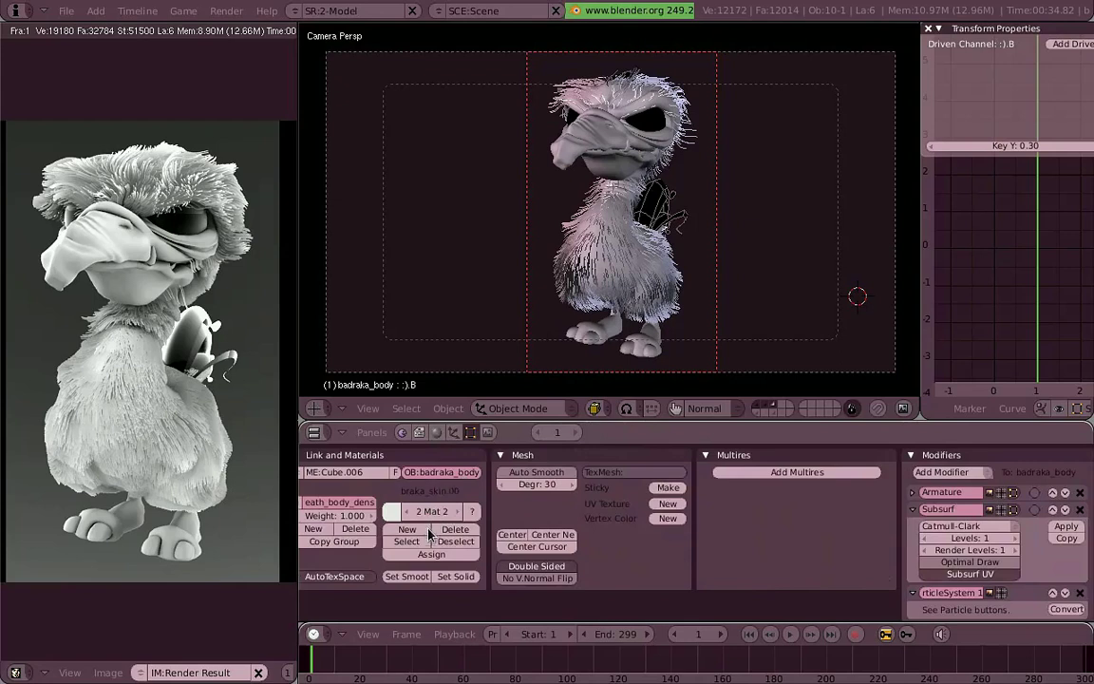
{"action": "left_click", "coordinate": [436, 432]}
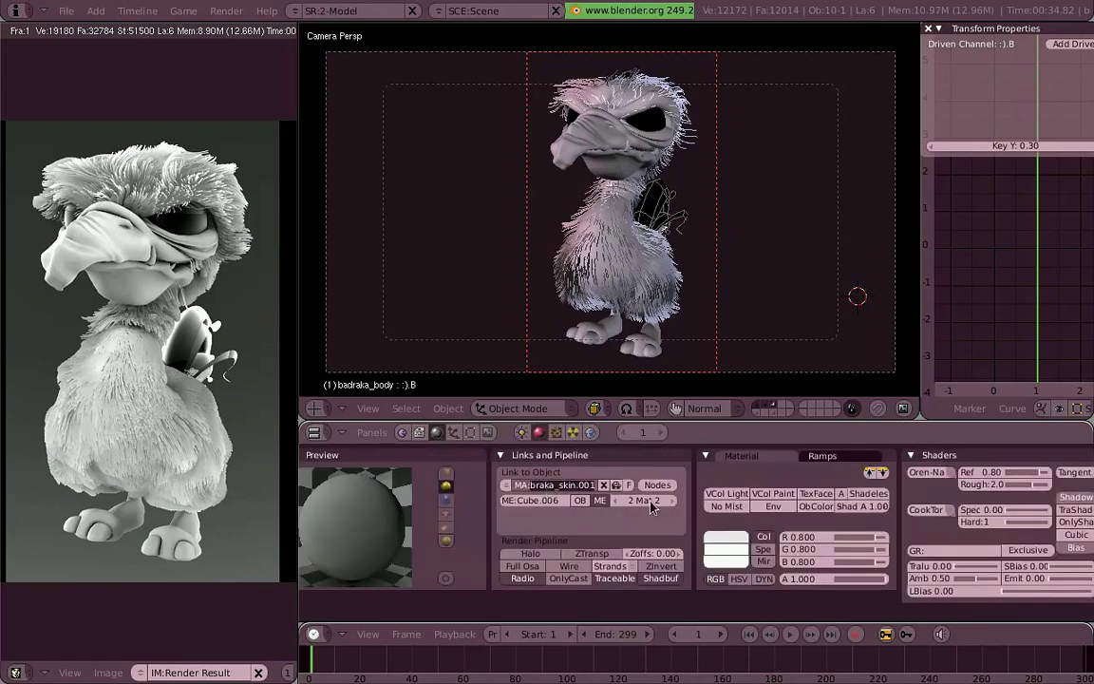
{"action": "key", "text": "BackSpace"}
{"action": "type", "text": "r"}
{"action": "key", "text": "Return"}
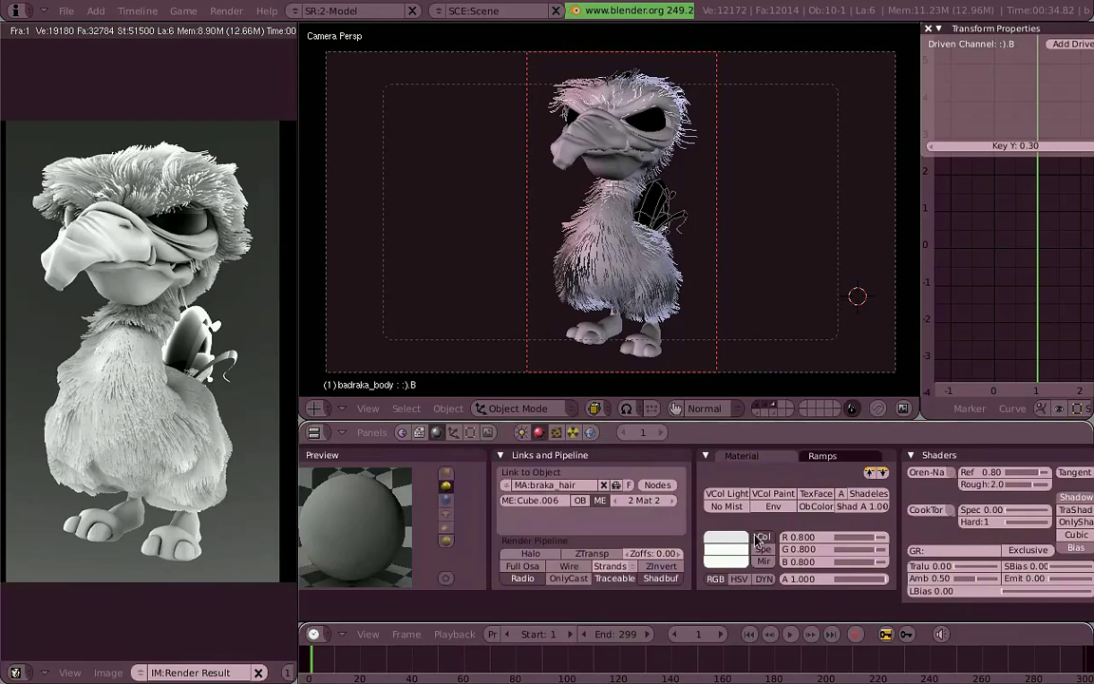
Step: Give braka_hair a dark slate-blue colour (R 0.212, G 0.246, B 0.304)
{"action": "left_click", "coordinate": [726, 543]}
{"action": "left_click", "coordinate": [755, 474]}
{"action": "left_click", "coordinate": [796, 524]}
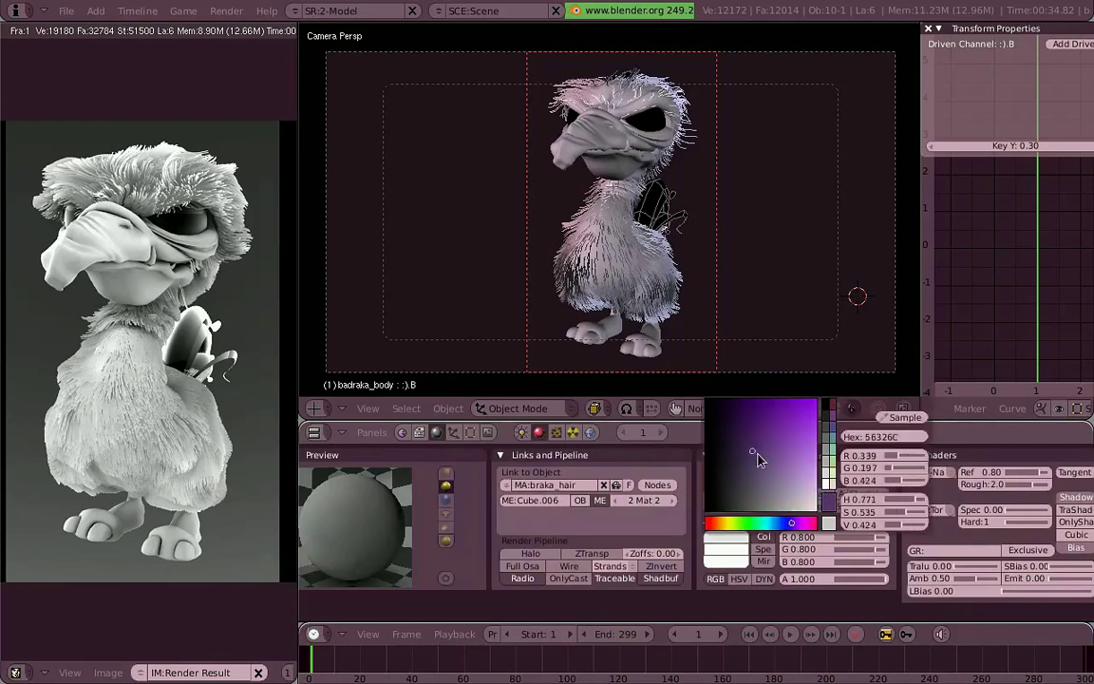
{"action": "left_click", "coordinate": [771, 525]}
{"action": "left_click", "coordinate": [737, 480]}
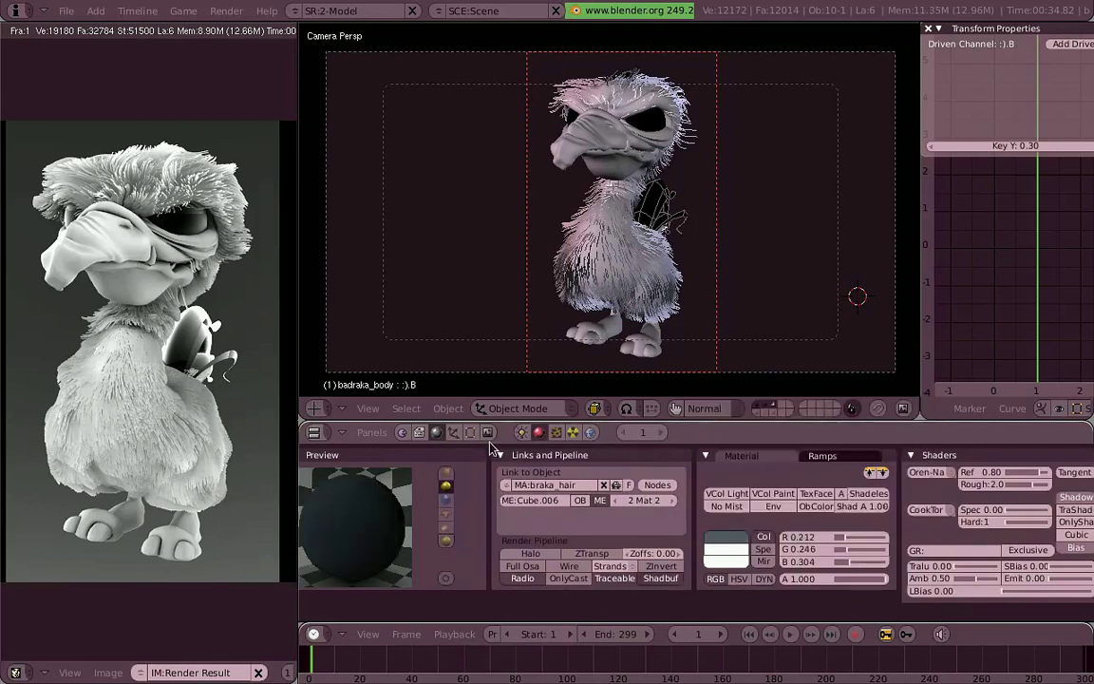
{"action": "left_click", "coordinate": [454, 433]}
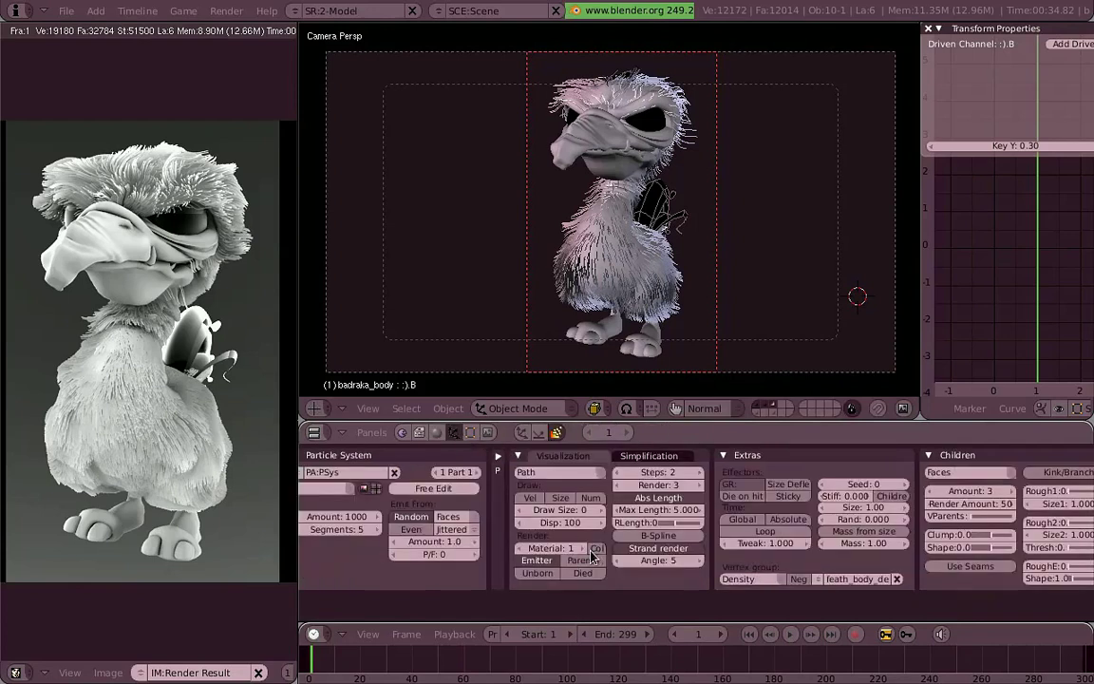
Step: Set the hair particle system's material to 2 (braka_hair) and zoom in to check the hair
{"action": "left_click", "coordinate": [581, 548]}
{"action": "scroll", "coordinate": [731, 299], "scroll_direction": "up", "scroll_amount": 2}
{"action": "scroll", "coordinate": [731, 300], "scroll_direction": "up", "scroll_amount": 2}
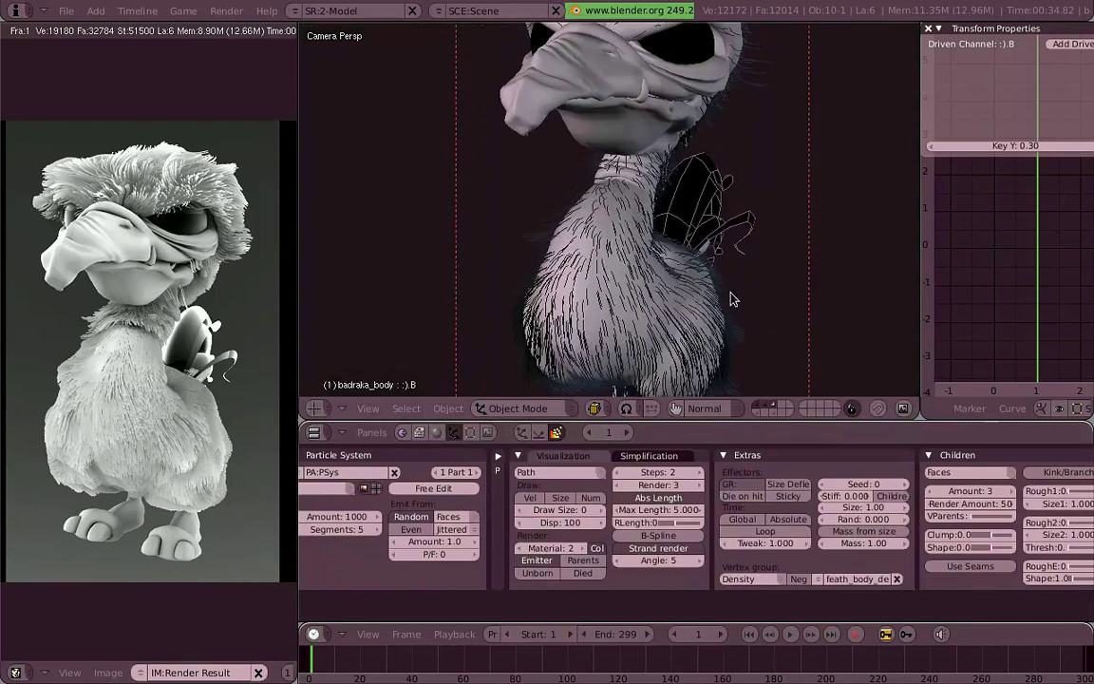
{"action": "scroll", "coordinate": [731, 299], "scroll_direction": "down", "scroll_amount": 1}
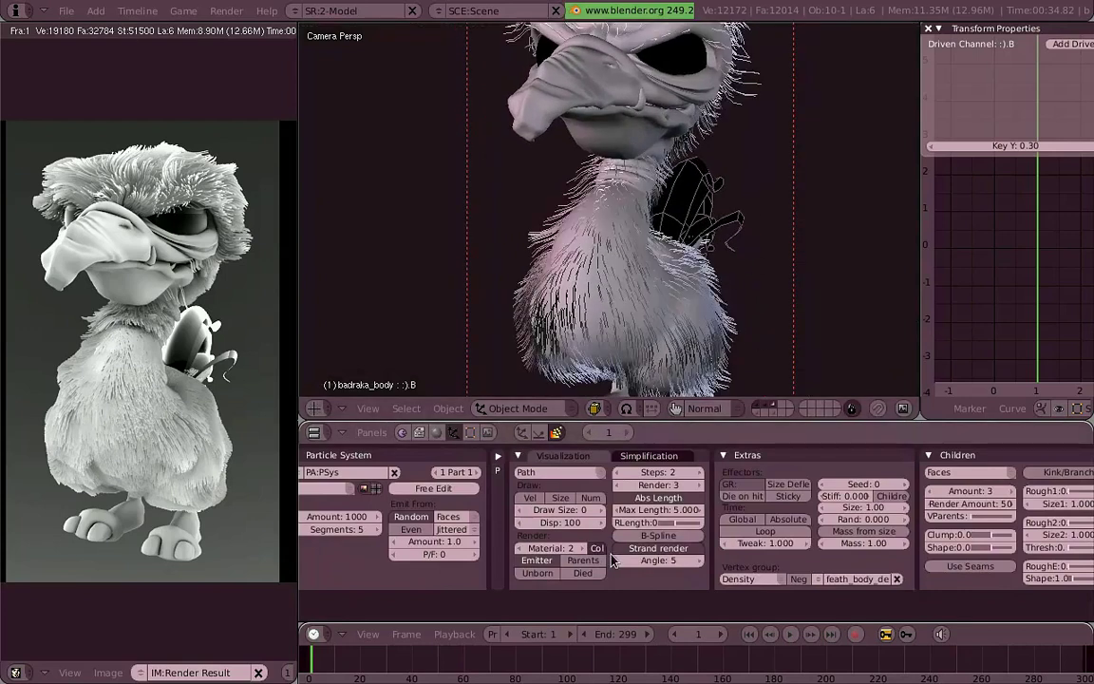
{"action": "scroll", "coordinate": [748, 275], "scroll_direction": "down", "scroll_amount": 1}
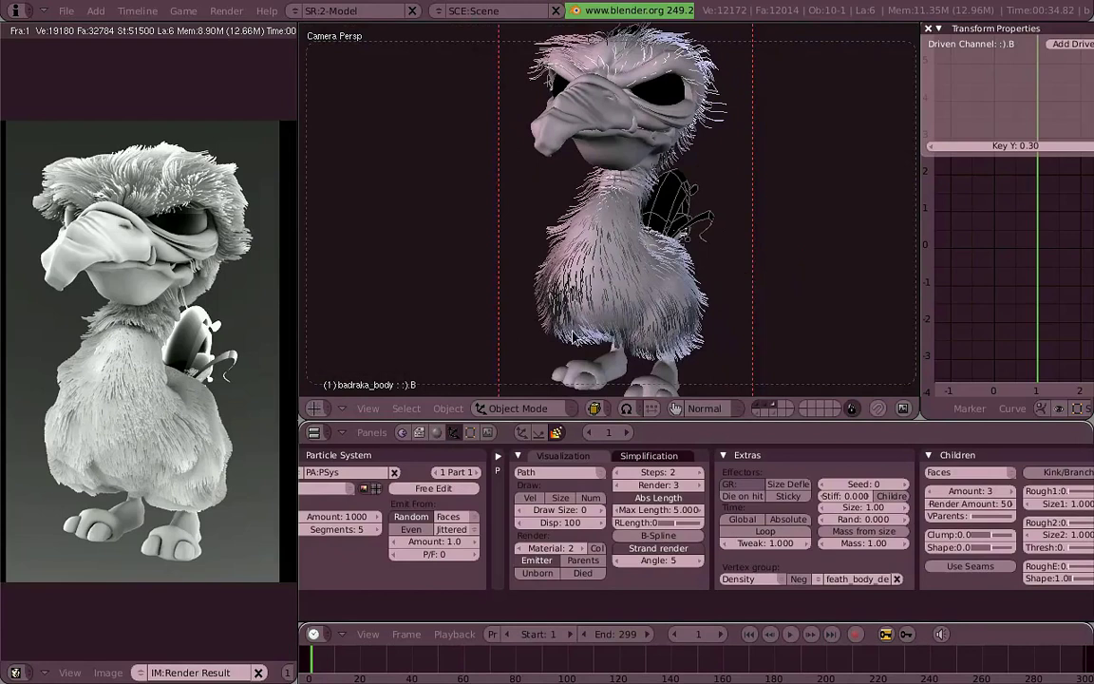
{"action": "left_click", "coordinate": [436, 433]}
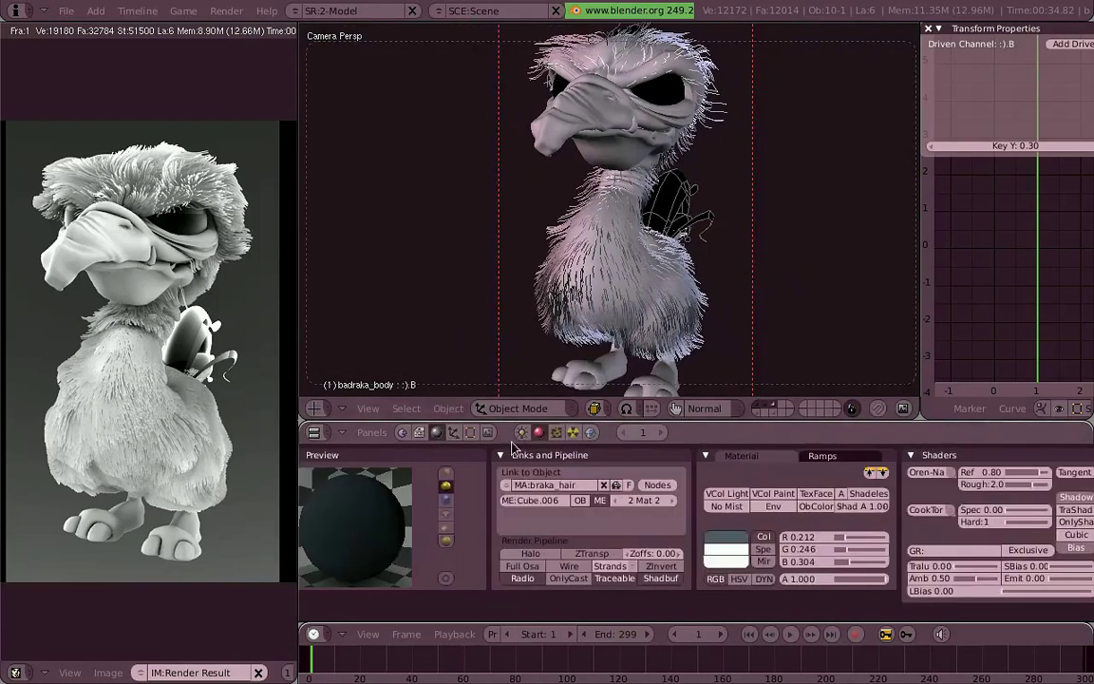
Step: Collapse the Links and Material panels and add a new texture, Tex, to braka_hair
{"action": "left_click_drag", "start_coordinate": [465, 420], "coordinate": [466, 368]}
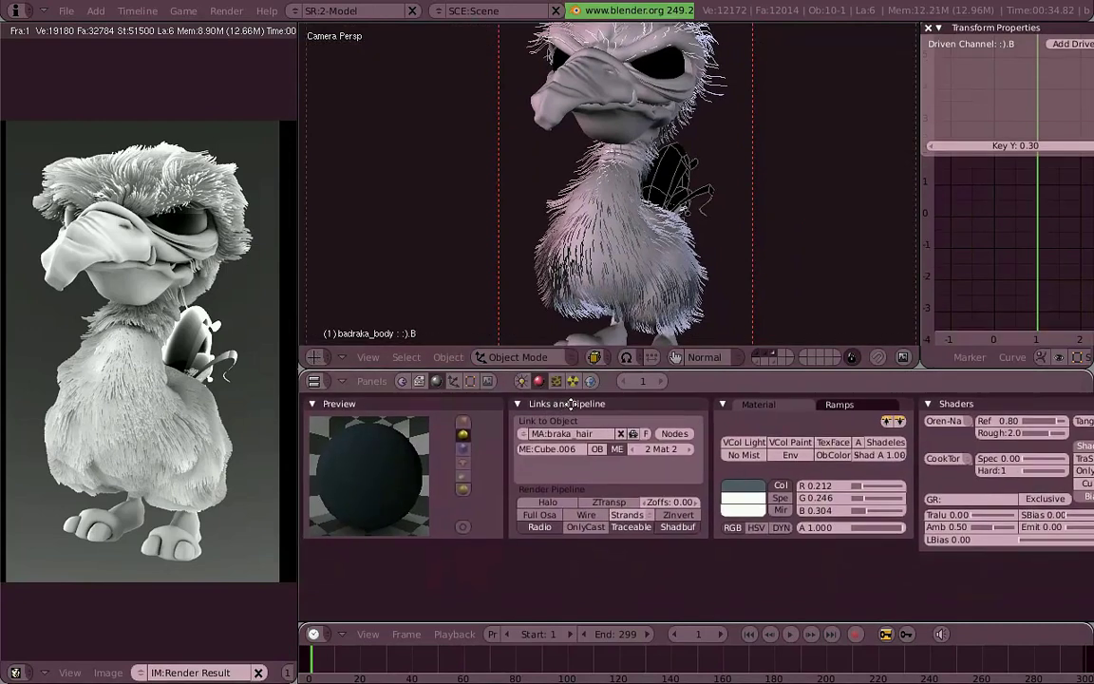
{"action": "left_click", "coordinate": [586, 406]}
{"action": "left_click", "coordinate": [533, 408]}
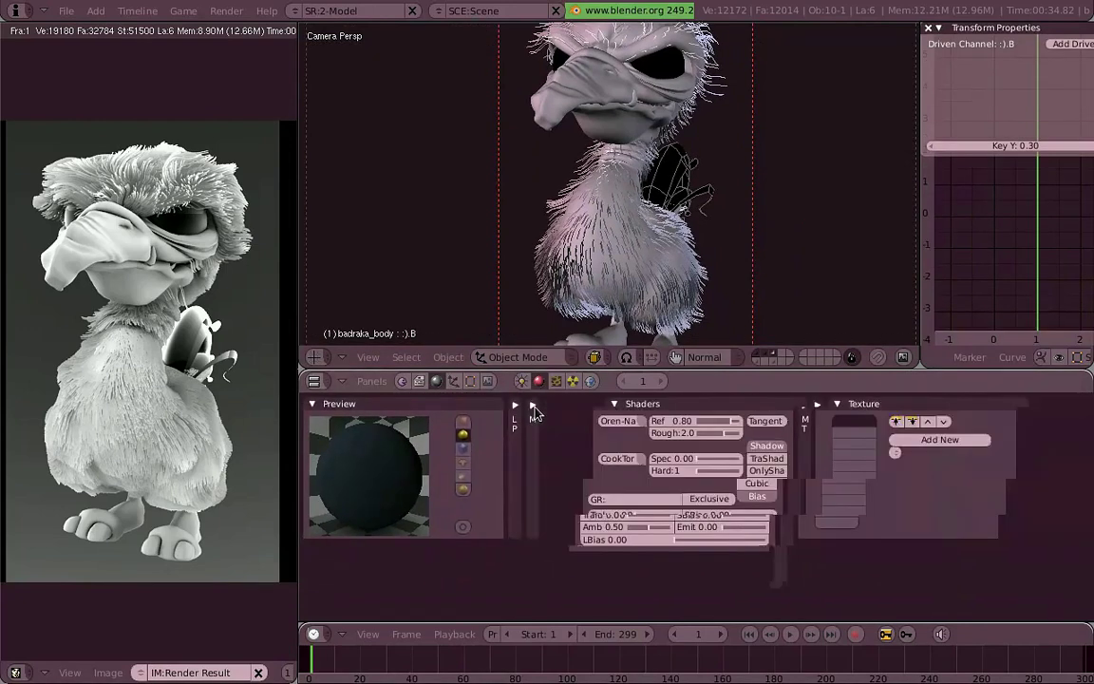
{"action": "left_click", "coordinate": [936, 441]}
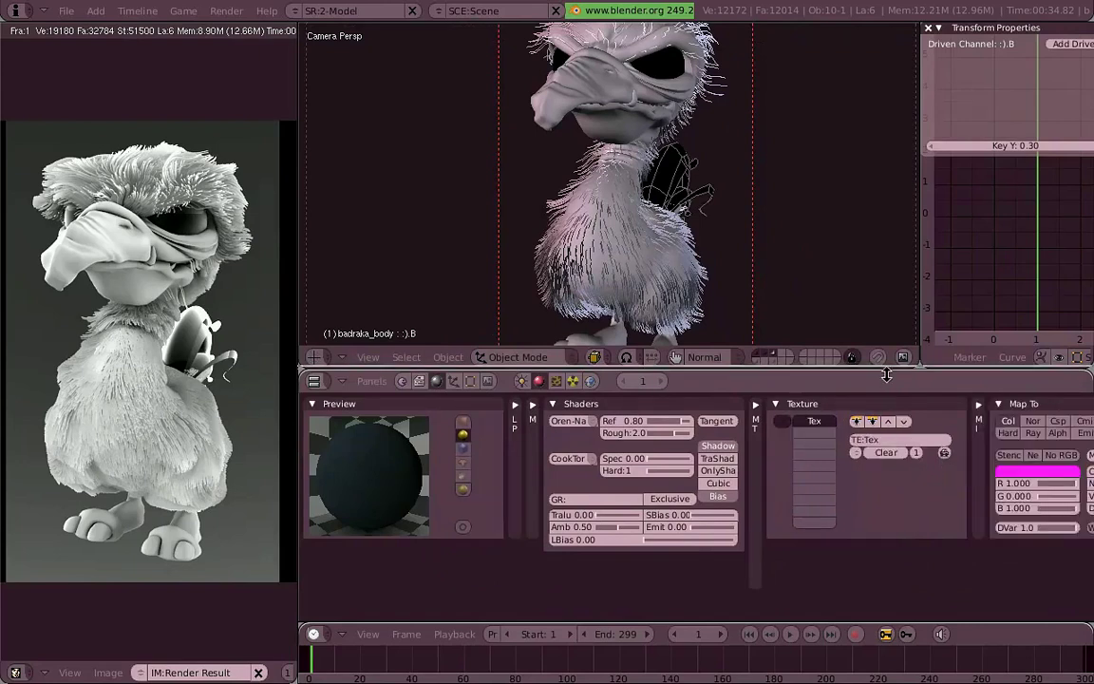
Step: Resize the windows and split the buttons area to create a second properties area below
{"action": "left_click_drag", "start_coordinate": [883, 370], "coordinate": [883, 275]}
{"action": "scroll", "coordinate": [679, 333], "scroll_direction": "up", "scroll_amount": 1}
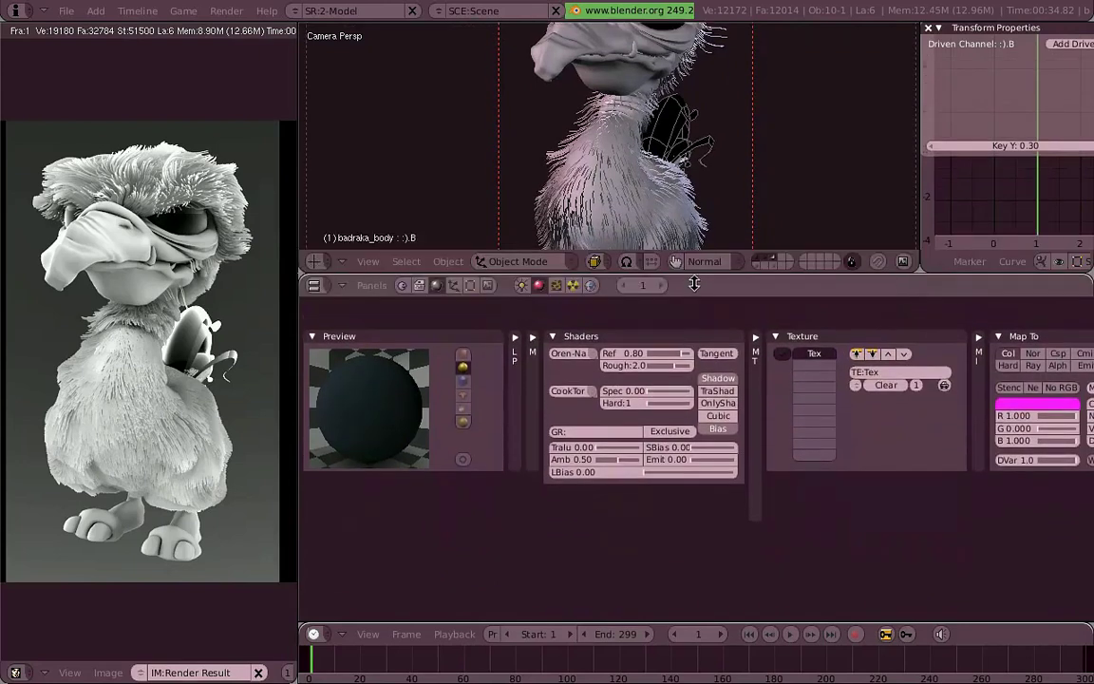
{"action": "left_click_drag", "start_coordinate": [694, 284], "coordinate": [694, 331]}
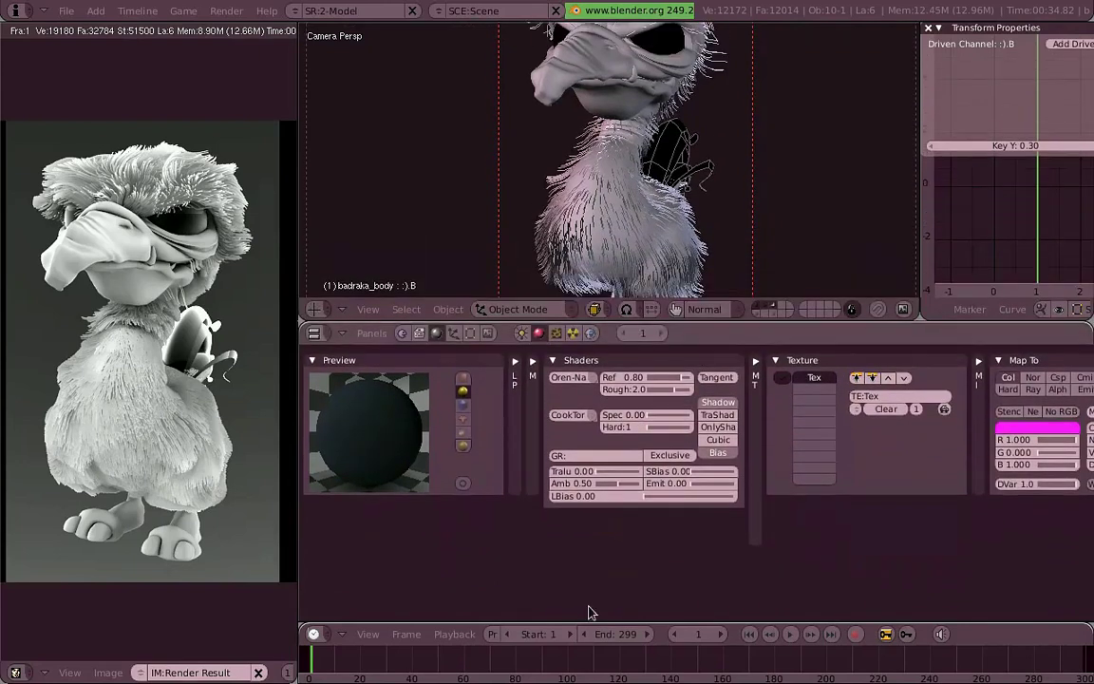
{"action": "right_click", "coordinate": [735, 632]}
{"action": "left_click", "coordinate": [727, 654]}
{"action": "right_click", "coordinate": [300, 546]}
{"action": "left_click", "coordinate": [264, 549]}
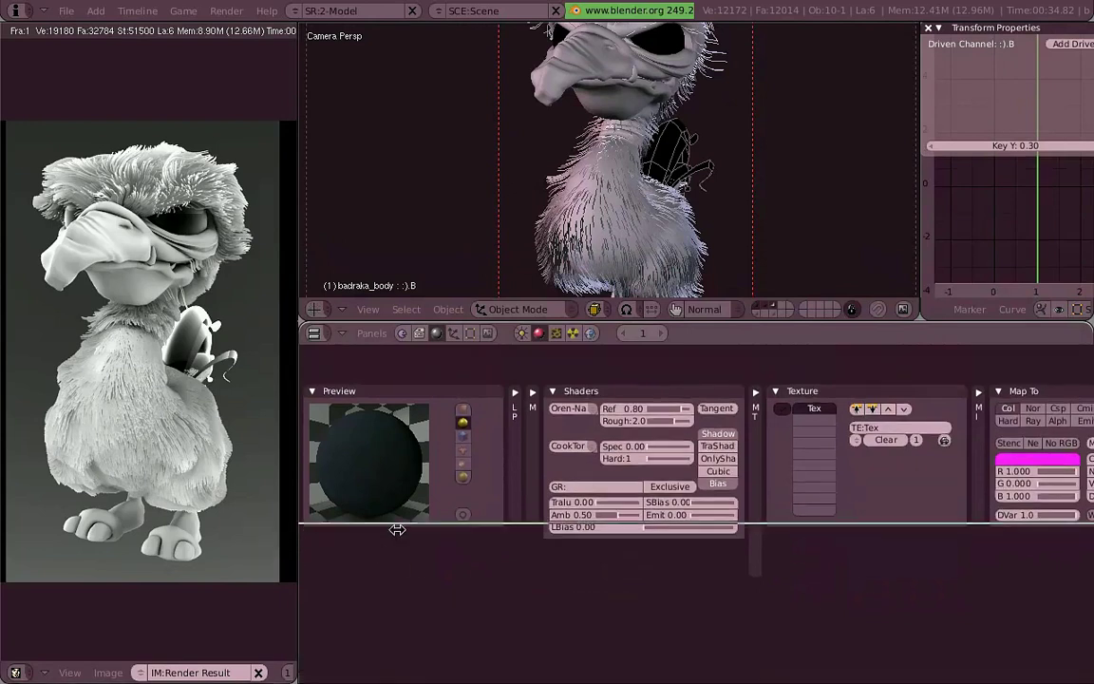
{"action": "left_click", "coordinate": [397, 529]}
Step: Show the Texture buttons in the lower area and set Tex's type to Blend
{"action": "left_click", "coordinate": [572, 544]}
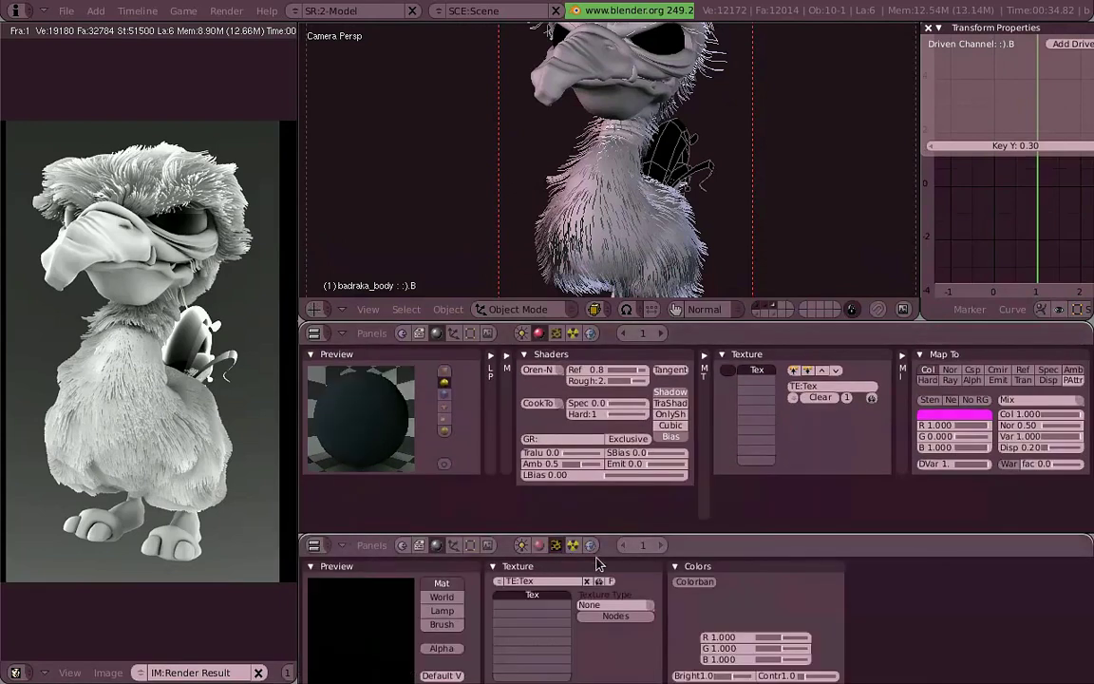
{"action": "left_click_drag", "start_coordinate": [598, 534], "coordinate": [599, 511]}
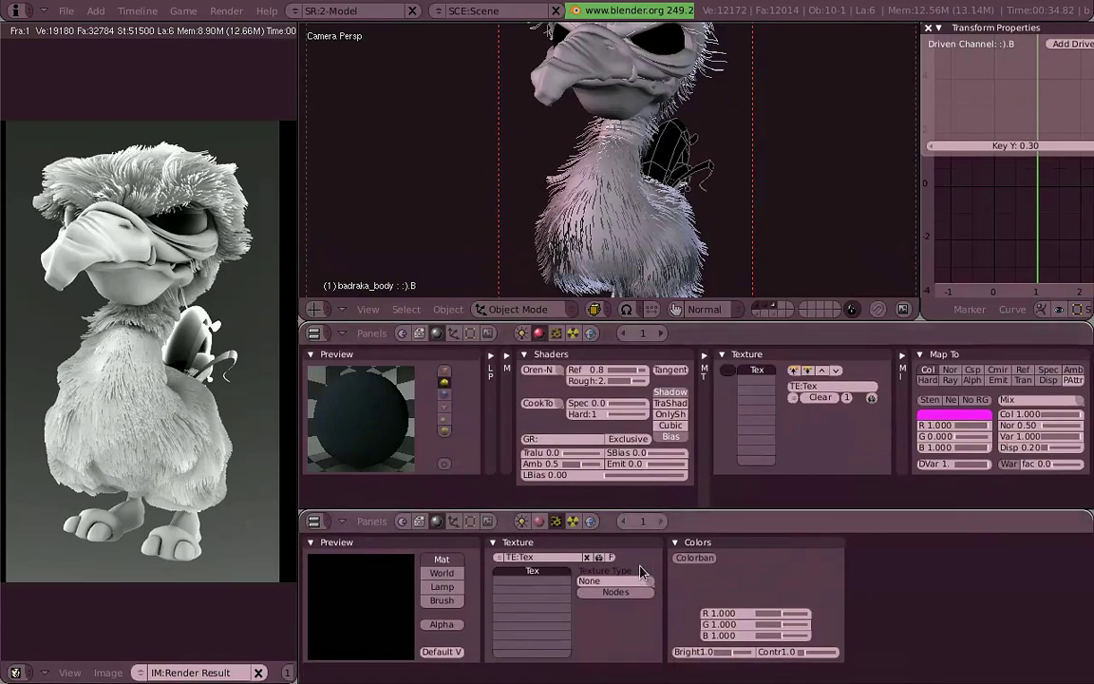
{"action": "left_click", "coordinate": [616, 580]}
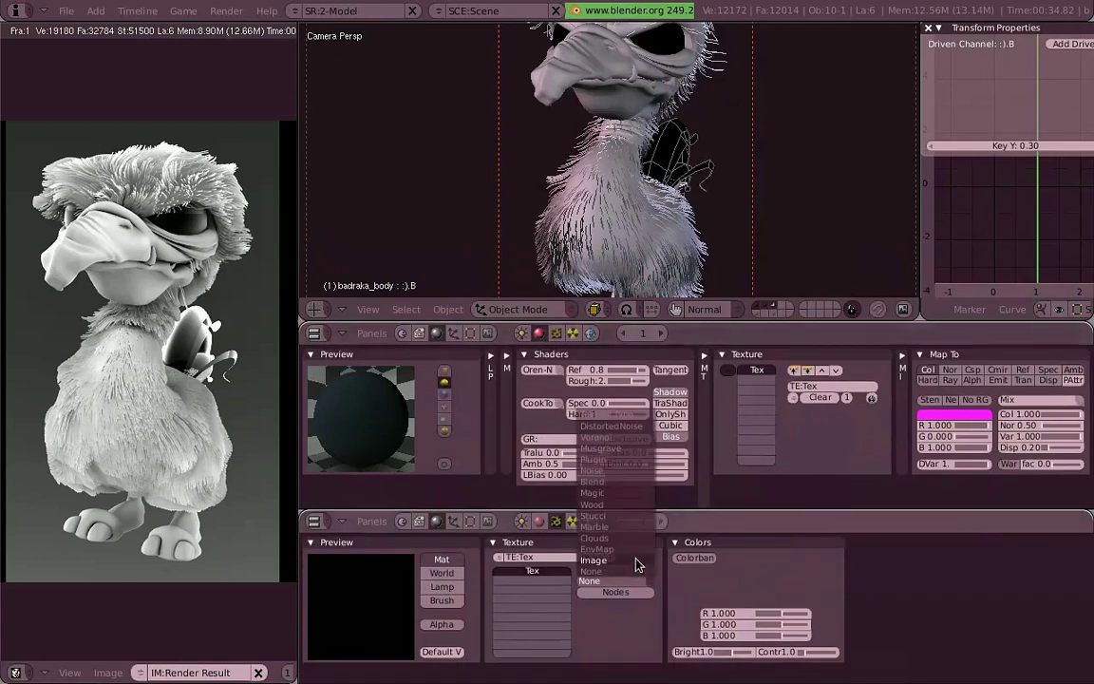
{"action": "left_click", "coordinate": [627, 483]}
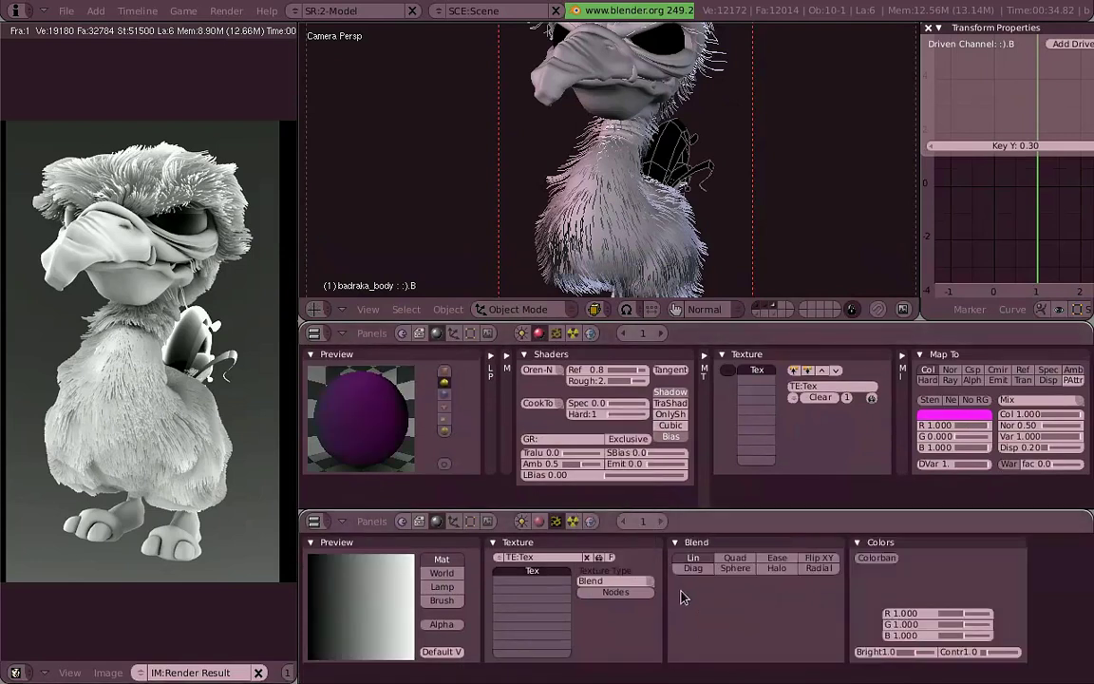
Step: Switch the material preview to hair strands
{"action": "left_click", "coordinate": [452, 427]}
{"action": "left_click", "coordinate": [446, 394]}
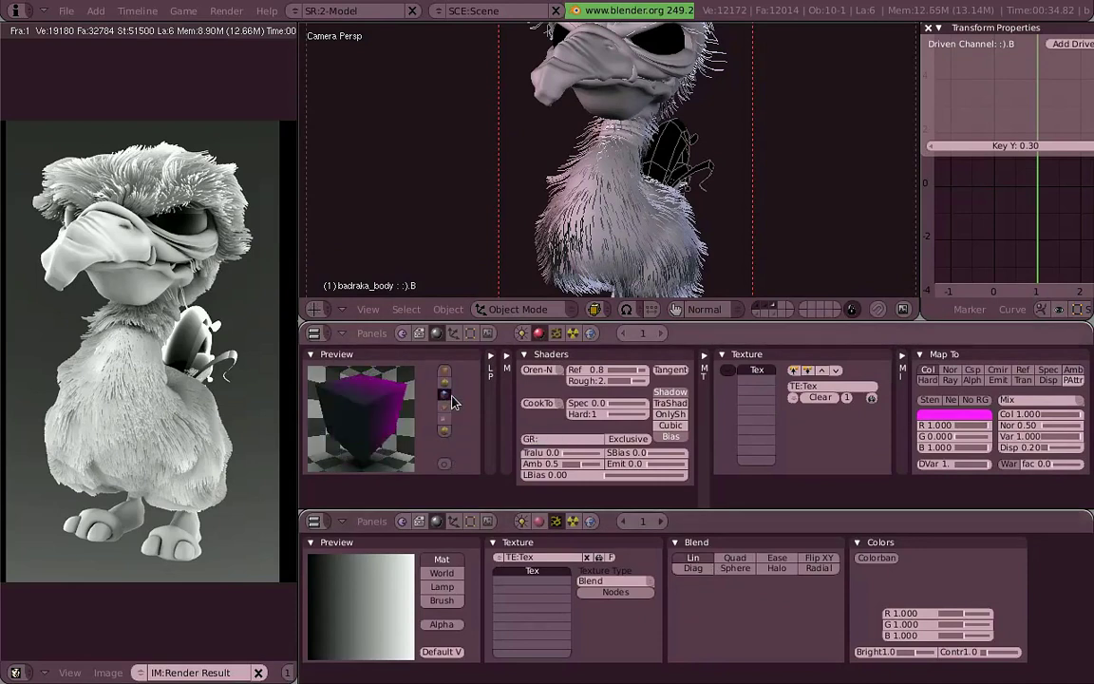
{"action": "left_click", "coordinate": [444, 382]}
{"action": "left_click", "coordinate": [450, 418]}
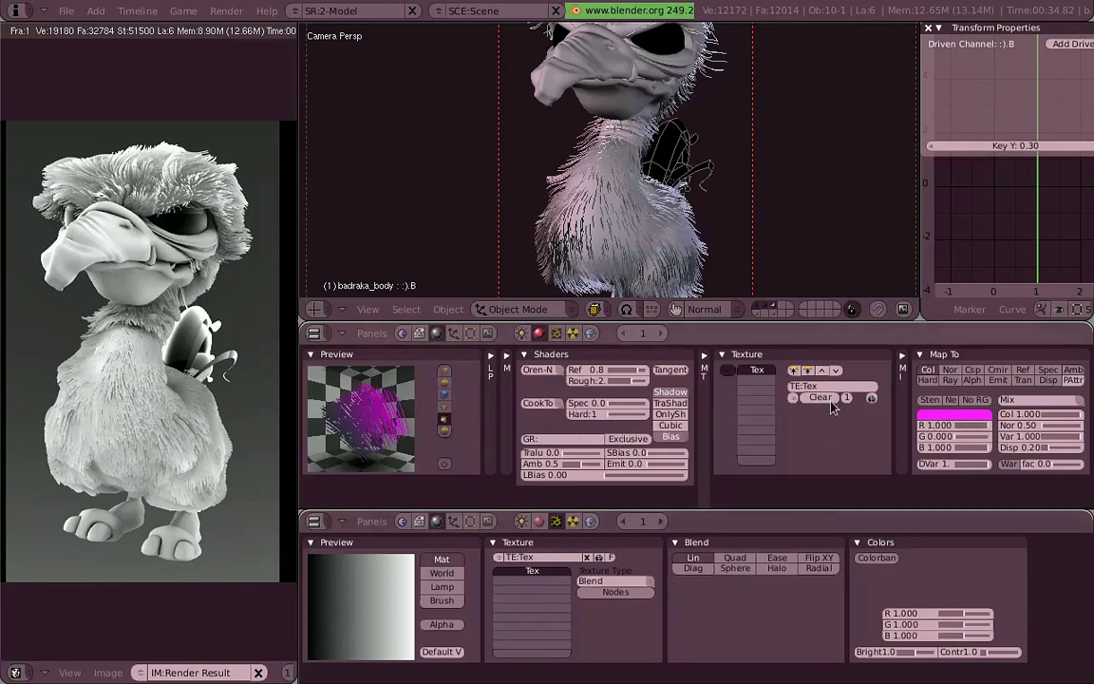
Step: Map the texture along the strands with Strand and enable Colorband on the Blend texture
{"action": "left_click", "coordinate": [523, 354]}
{"action": "left_click", "coordinate": [732, 356]}
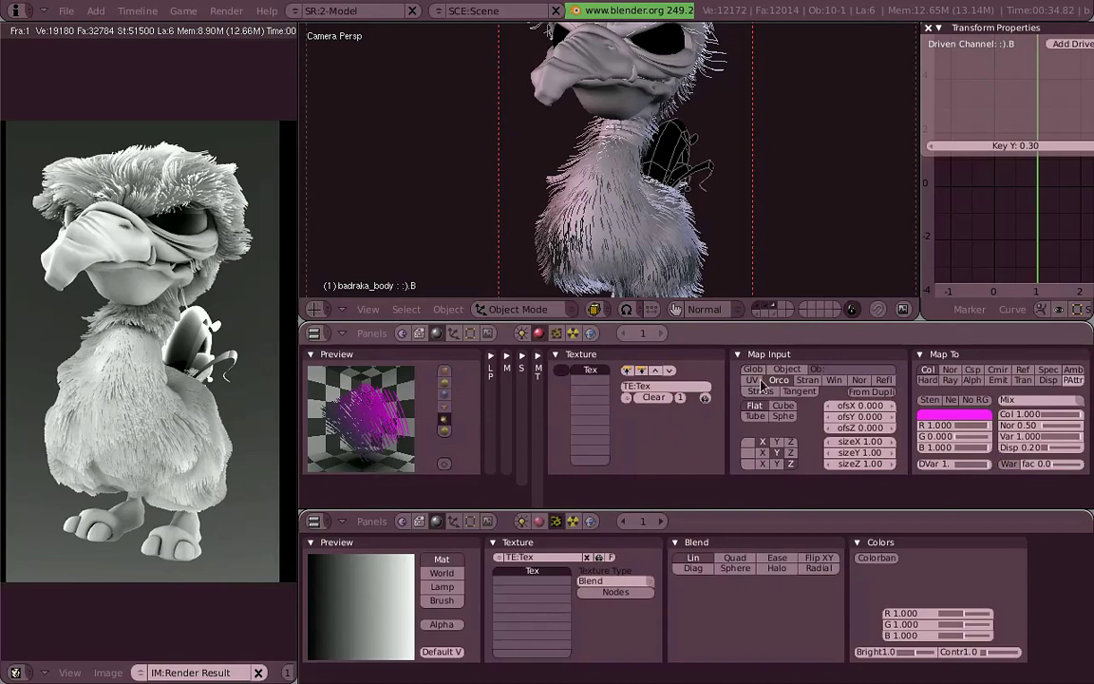
{"action": "left_click", "coordinate": [807, 380]}
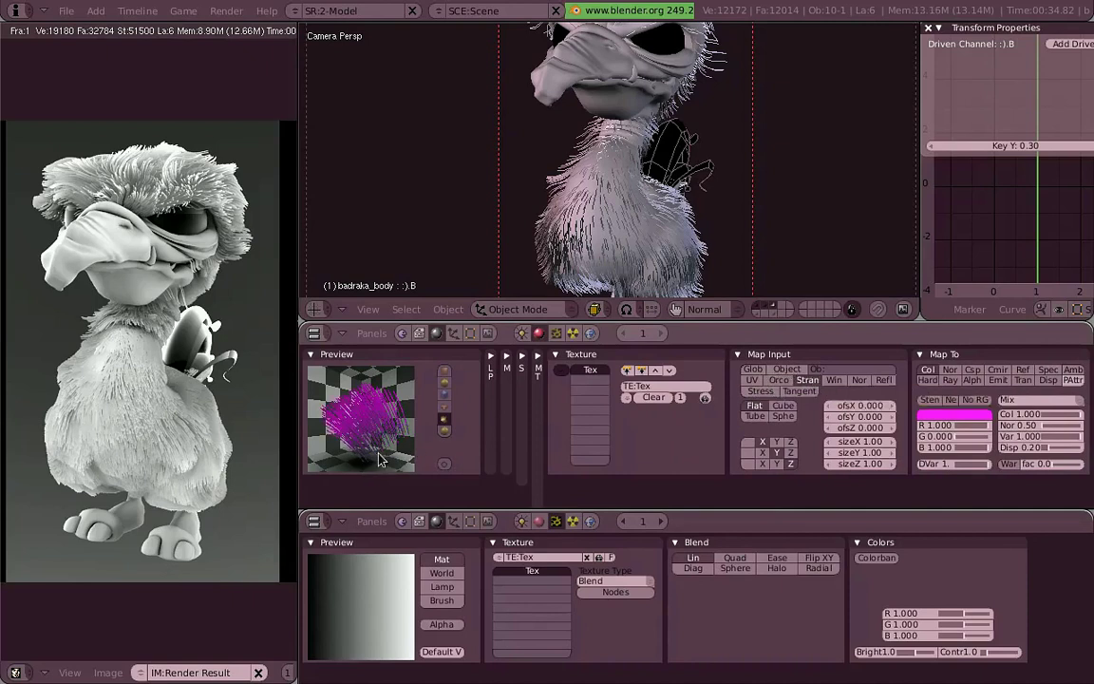
{"action": "left_click", "coordinate": [673, 543]}
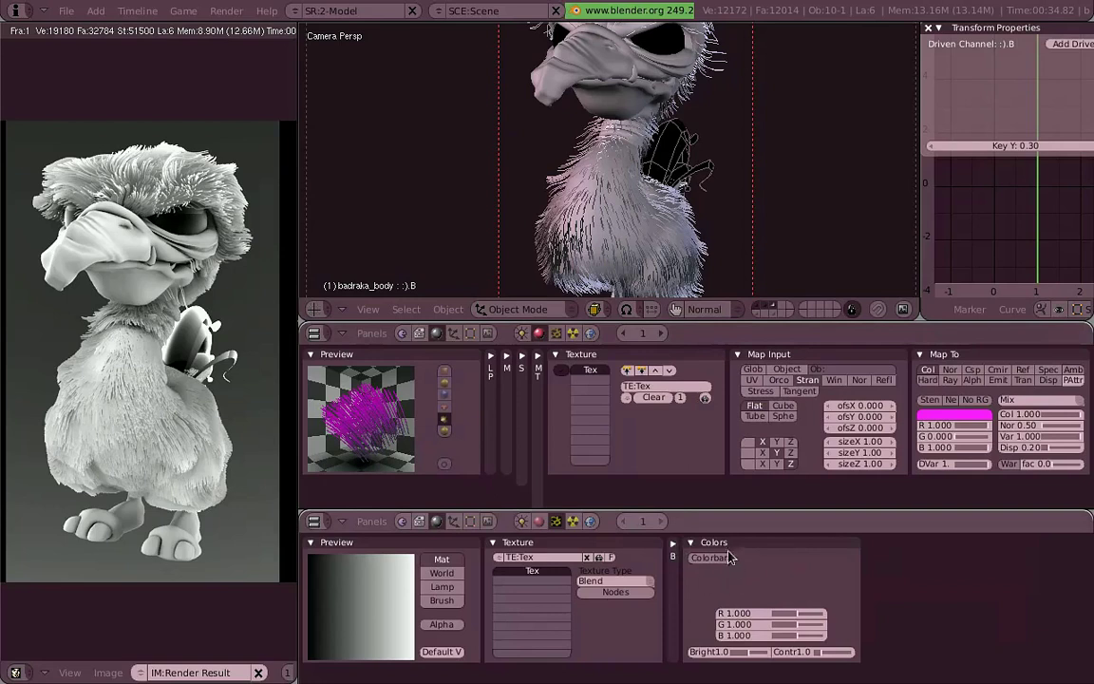
{"action": "left_click", "coordinate": [710, 557]}
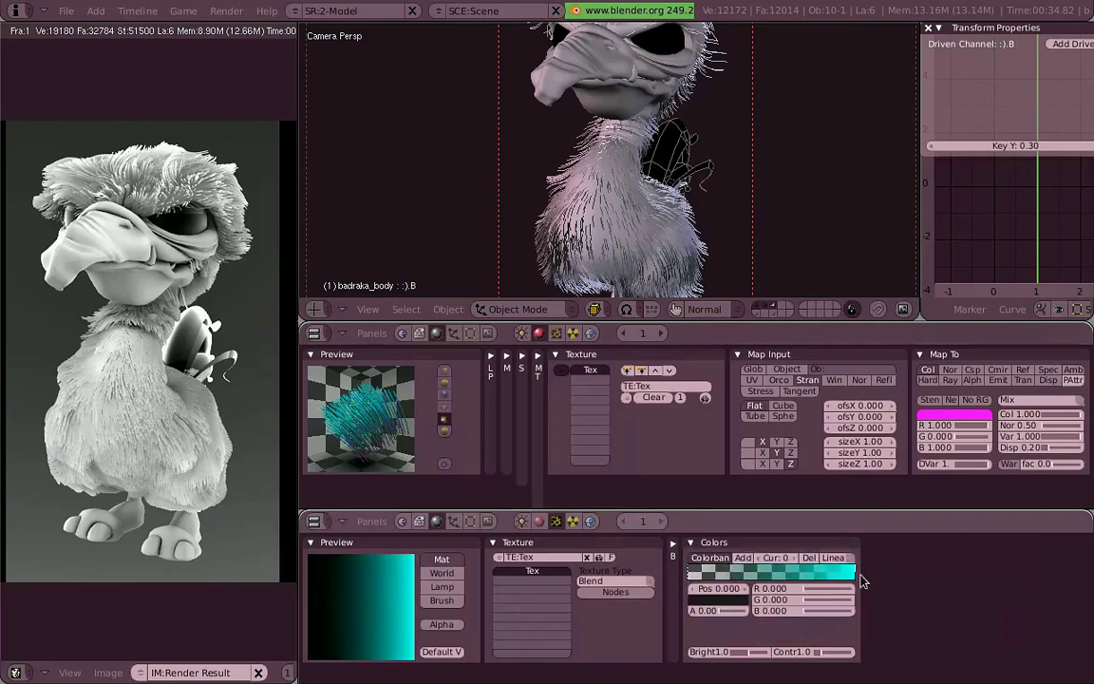
Step: Restore the black-to-white colour band, enable Alpha in Map To, and expand the material panels
{"action": "left_click_drag", "start_coordinate": [854, 579], "coordinate": [802, 584]}
{"action": "key", "text": "ctrl+z"}
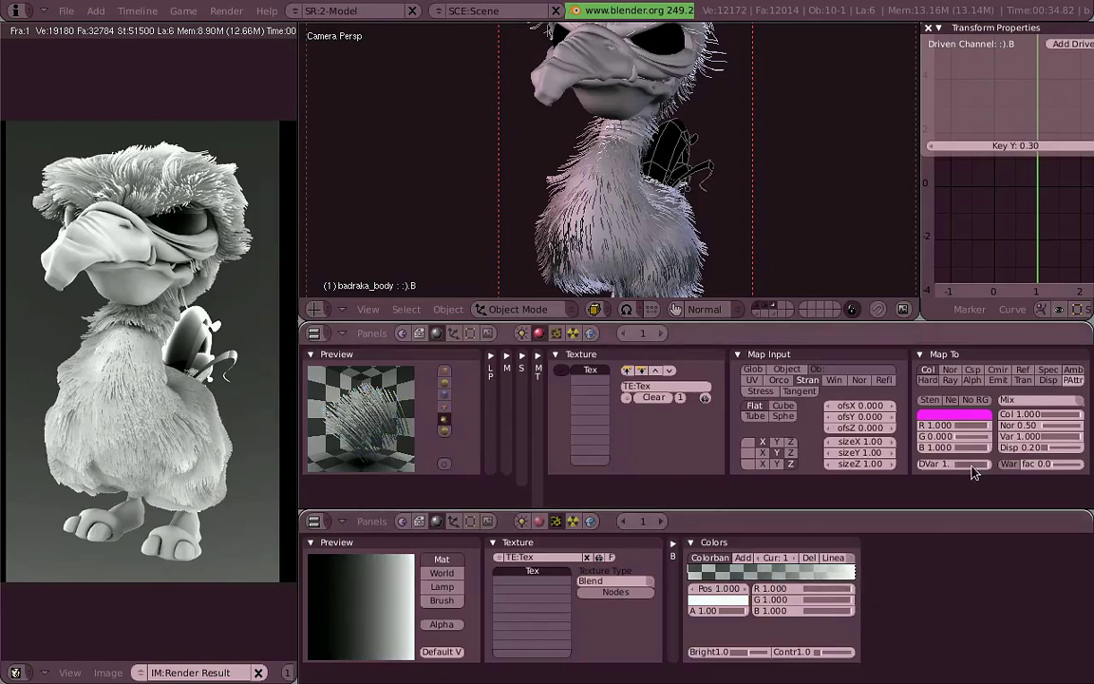
{"action": "left_click", "coordinate": [971, 380]}
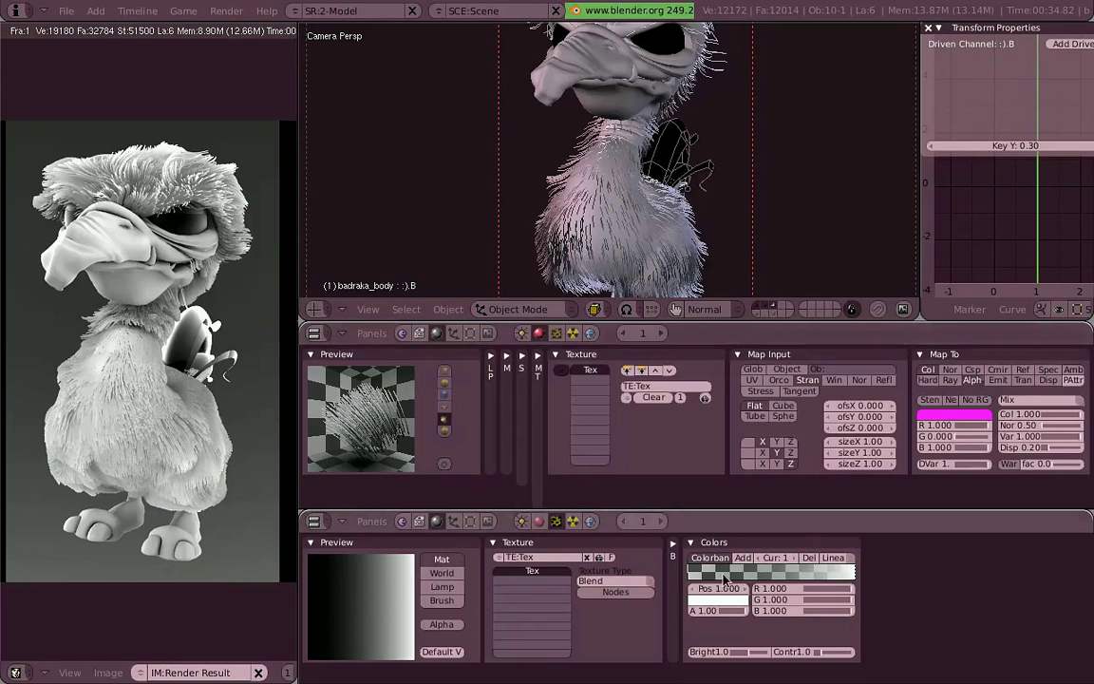
{"action": "left_click", "coordinate": [504, 359]}
{"action": "left_click", "coordinate": [673, 371]}
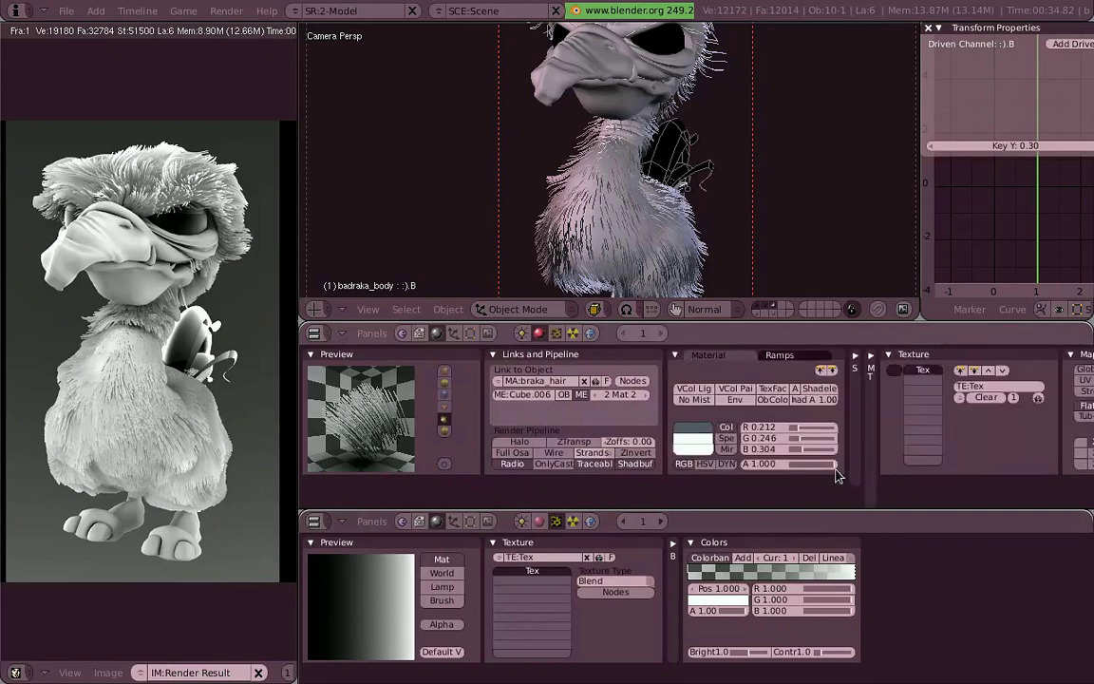
Step: Set braka_hair's alpha to 0.000 with ZTransp enabled, previewed on hair strands
{"action": "left_click_drag", "start_coordinate": [836, 470], "coordinate": [753, 486]}
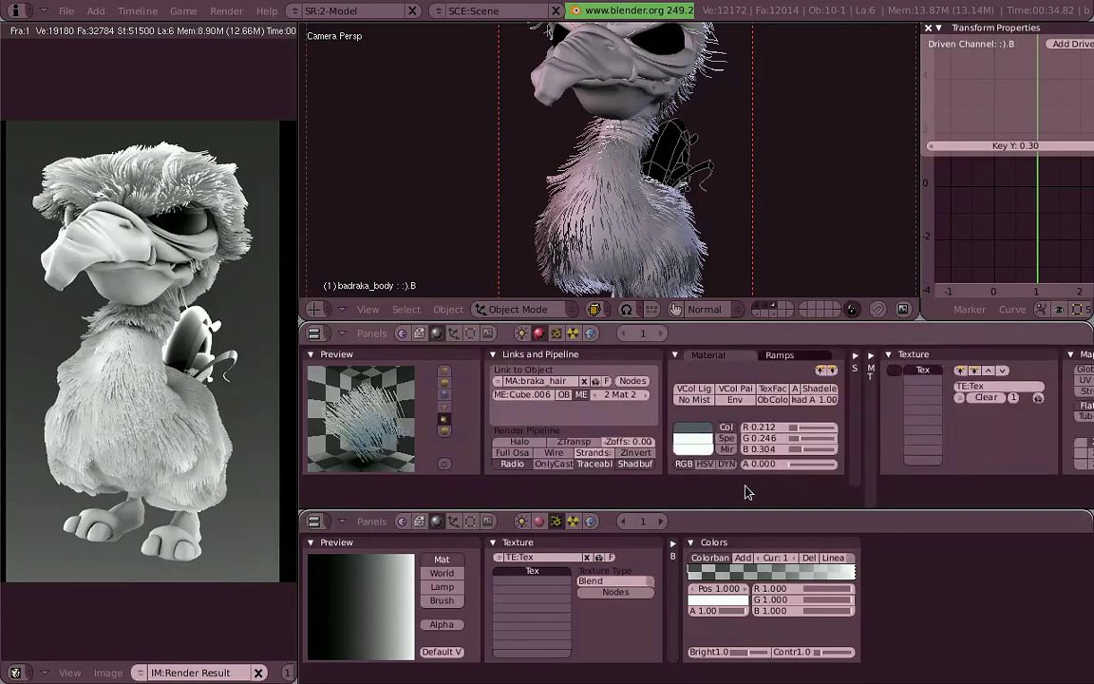
{"action": "left_click", "coordinate": [444, 431]}
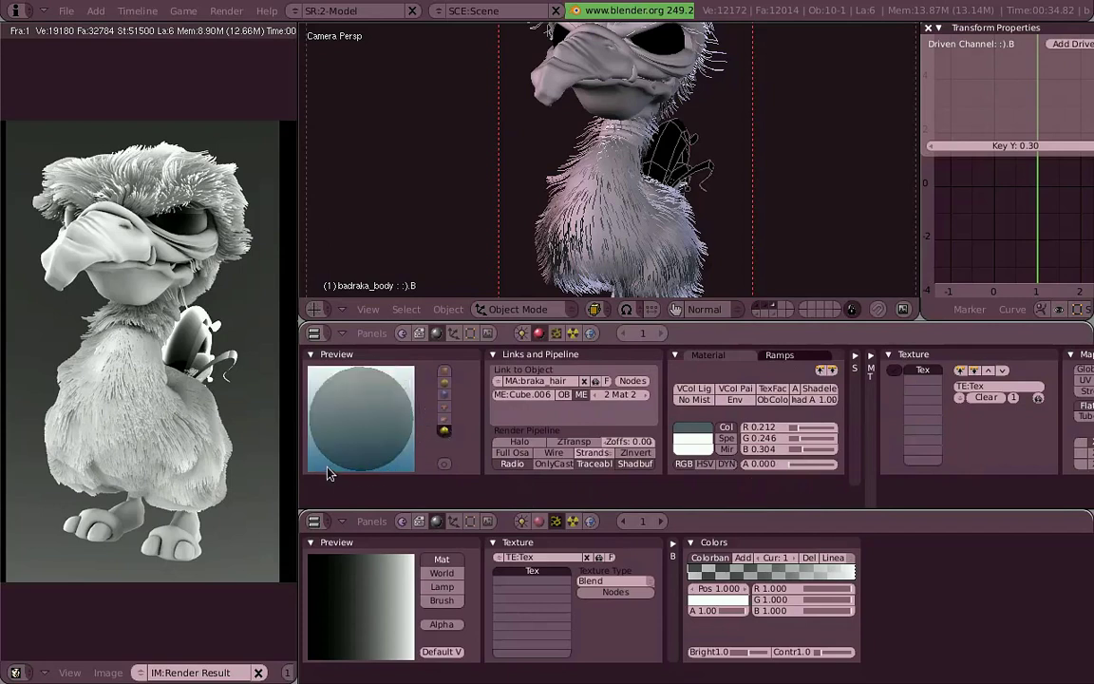
{"action": "left_click", "coordinate": [444, 407]}
{"action": "left_click", "coordinate": [445, 419]}
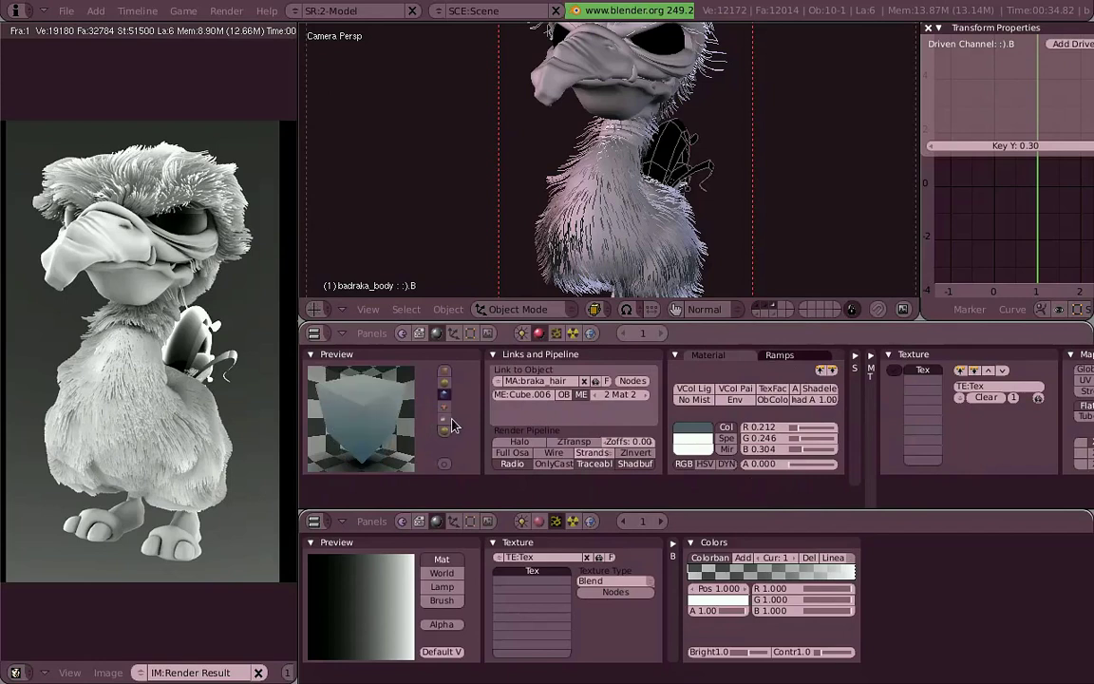
{"action": "left_click", "coordinate": [574, 443]}
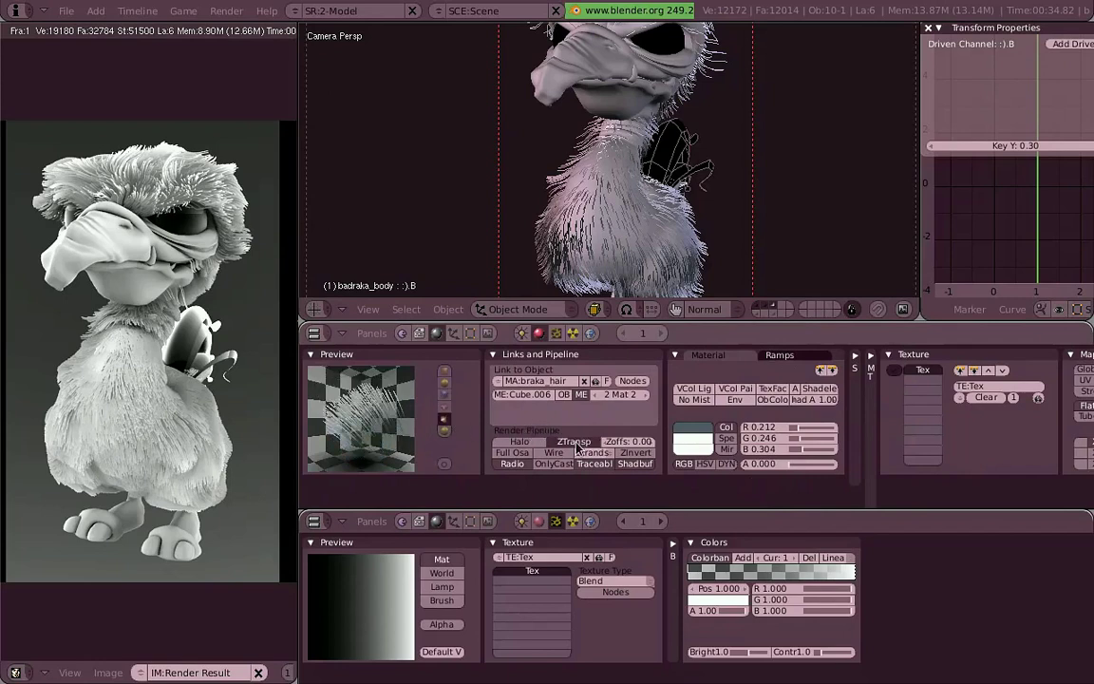
{"action": "scroll", "coordinate": [426, 438], "scroll_direction": "down", "scroll_amount": 2, "text": "ctrl"}
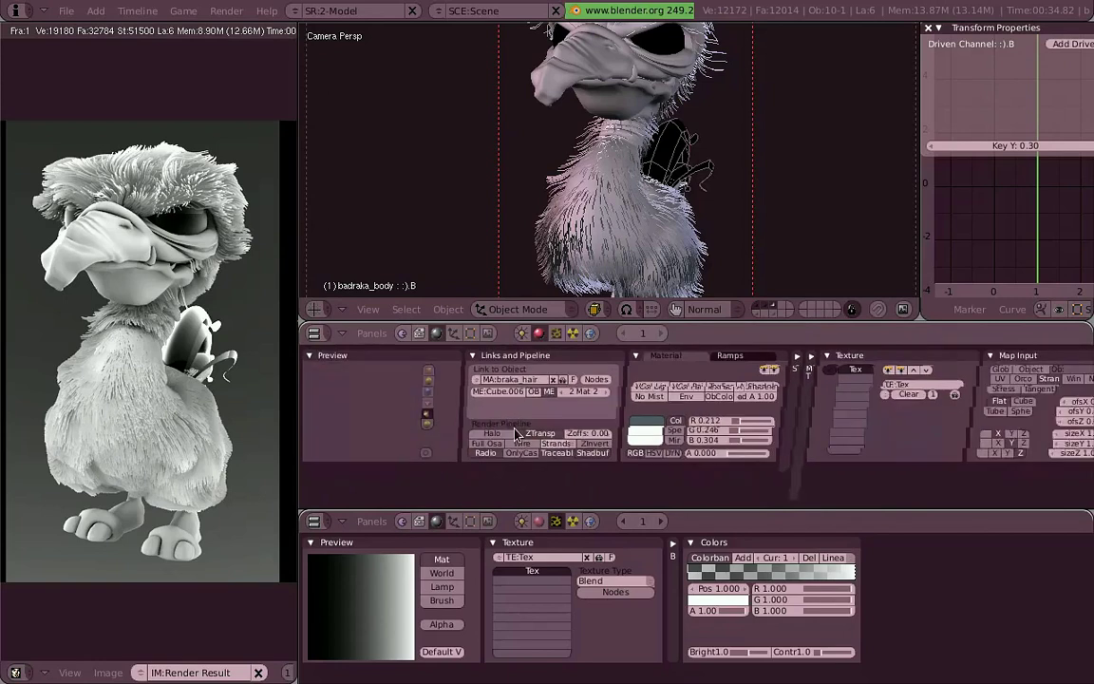
{"action": "scroll", "coordinate": [639, 358], "scroll_direction": "up", "scroll_amount": 2, "text": "ctrl"}
{"action": "middle_click_drag", "start_coordinate": [638, 358], "coordinate": [846, 386]}
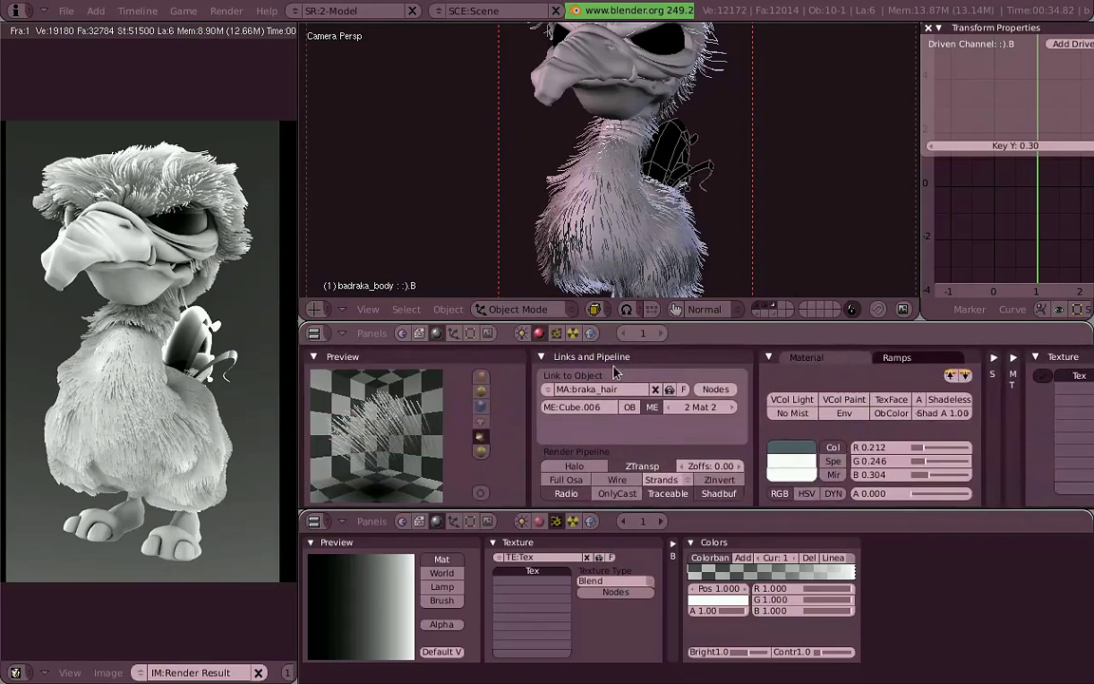
{"action": "left_click", "coordinate": [541, 357]}
{"action": "left_click", "coordinate": [561, 358]}
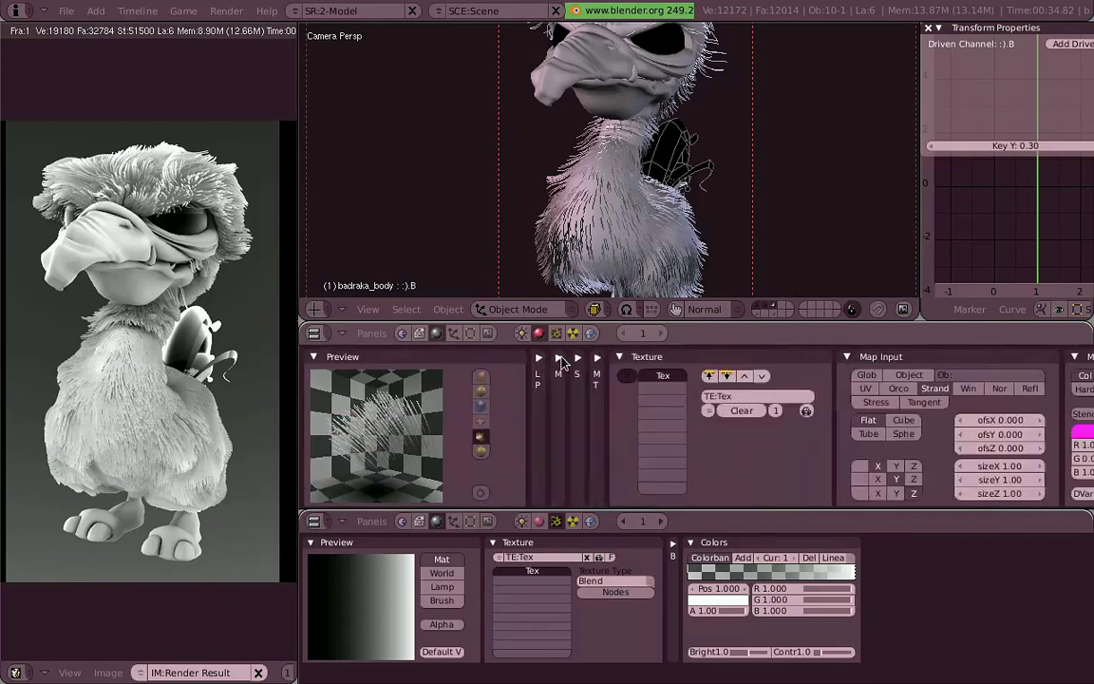
Step: Enlarge the texture settings and slide the right colour stop toward 0.833
{"action": "left_click", "coordinate": [619, 358]}
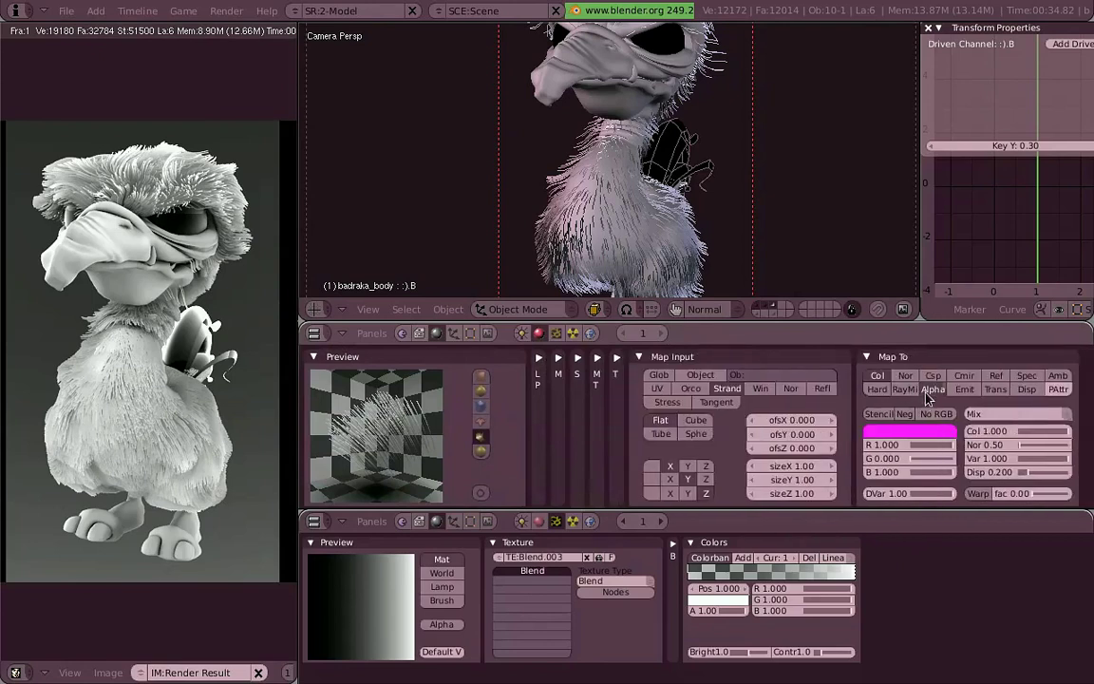
{"action": "middle_click_drag", "start_coordinate": [843, 574], "coordinate": [1038, 579], "text": "ctrl"}
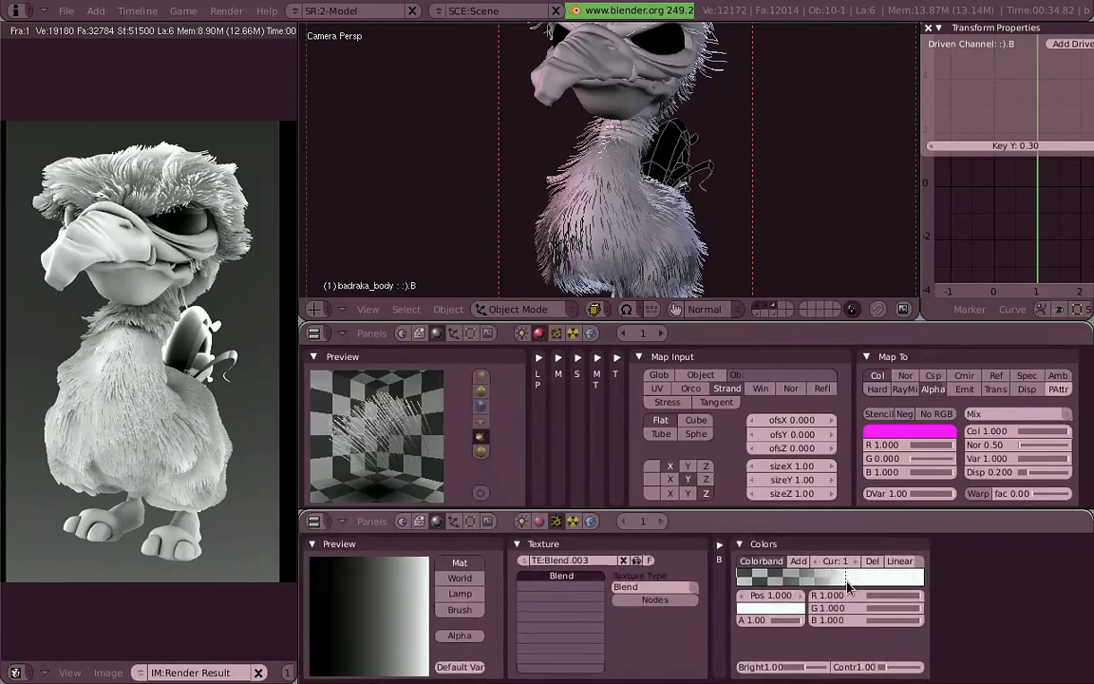
{"action": "left_click_drag", "start_coordinate": [923, 576], "coordinate": [892, 518]}
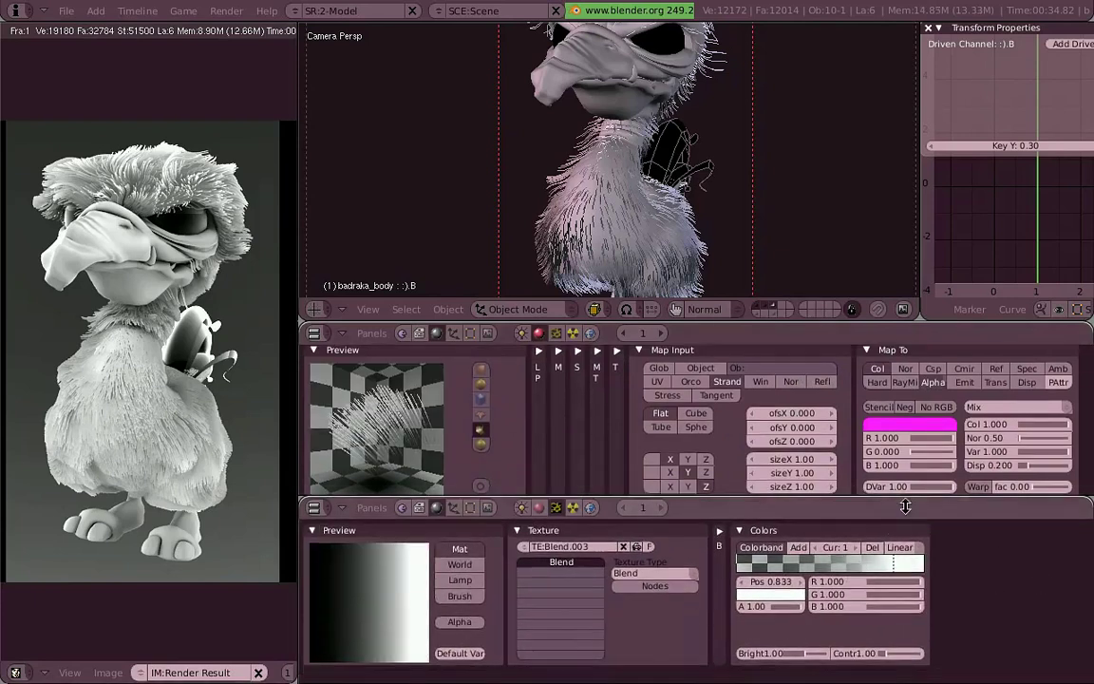
{"action": "left_click_drag", "start_coordinate": [773, 320], "coordinate": [773, 303]}
{"action": "scroll", "coordinate": [930, 595], "scroll_direction": "up", "scroll_amount": 1}
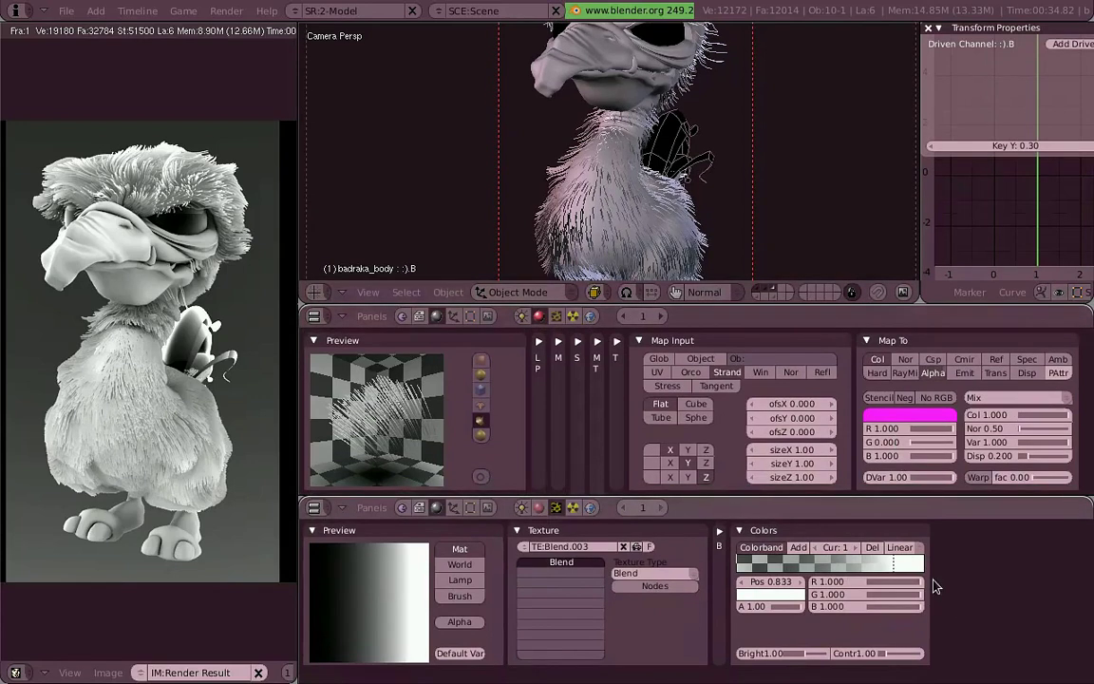
{"action": "left_click_drag", "start_coordinate": [893, 562], "coordinate": [856, 576]}
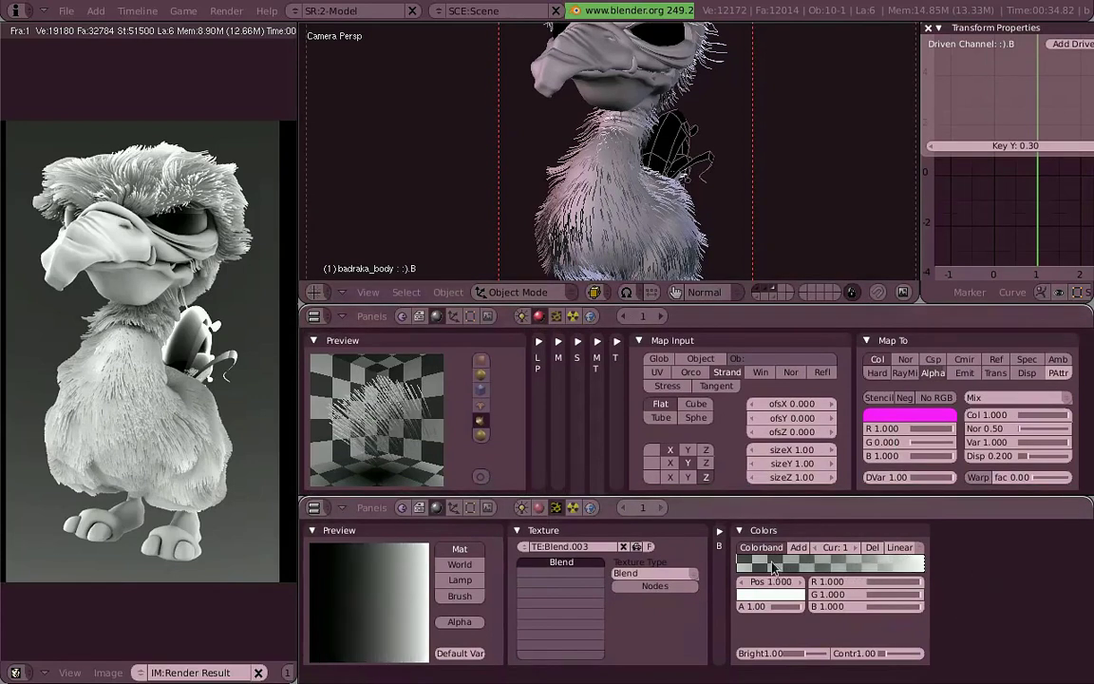
Step: Colour the stop dark blue-grey, then make the right stop fully transparent at the band's end
{"action": "left_click", "coordinate": [796, 595]}
{"action": "left_click", "coordinate": [777, 527]}
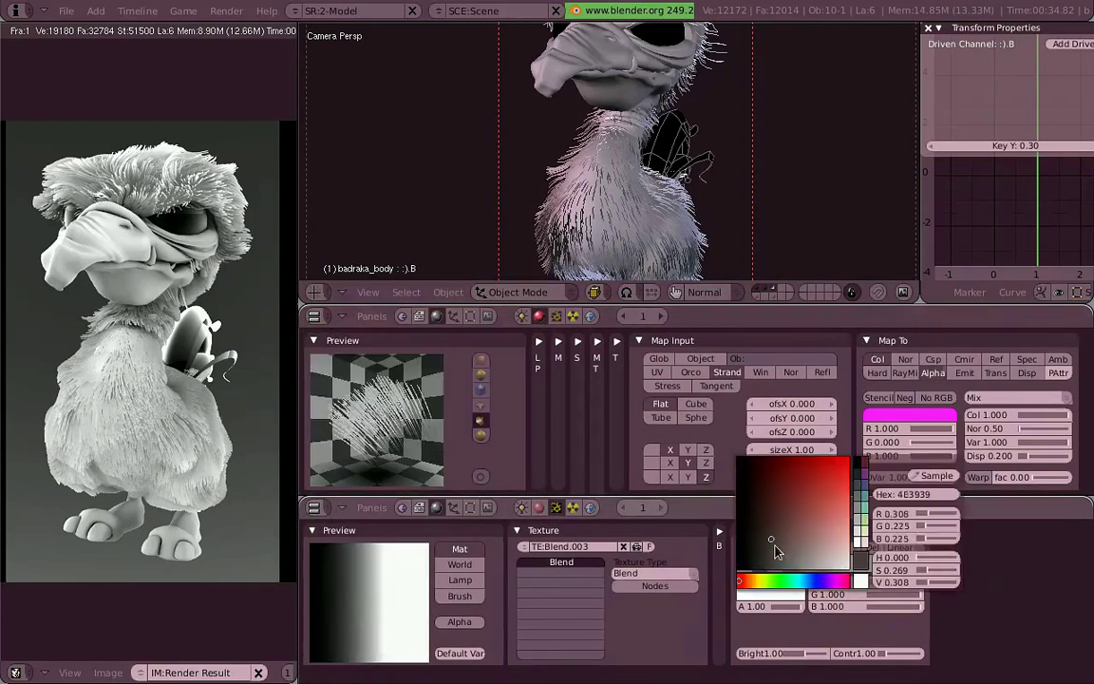
{"action": "left_click", "coordinate": [806, 580]}
{"action": "left_click", "coordinate": [771, 545]}
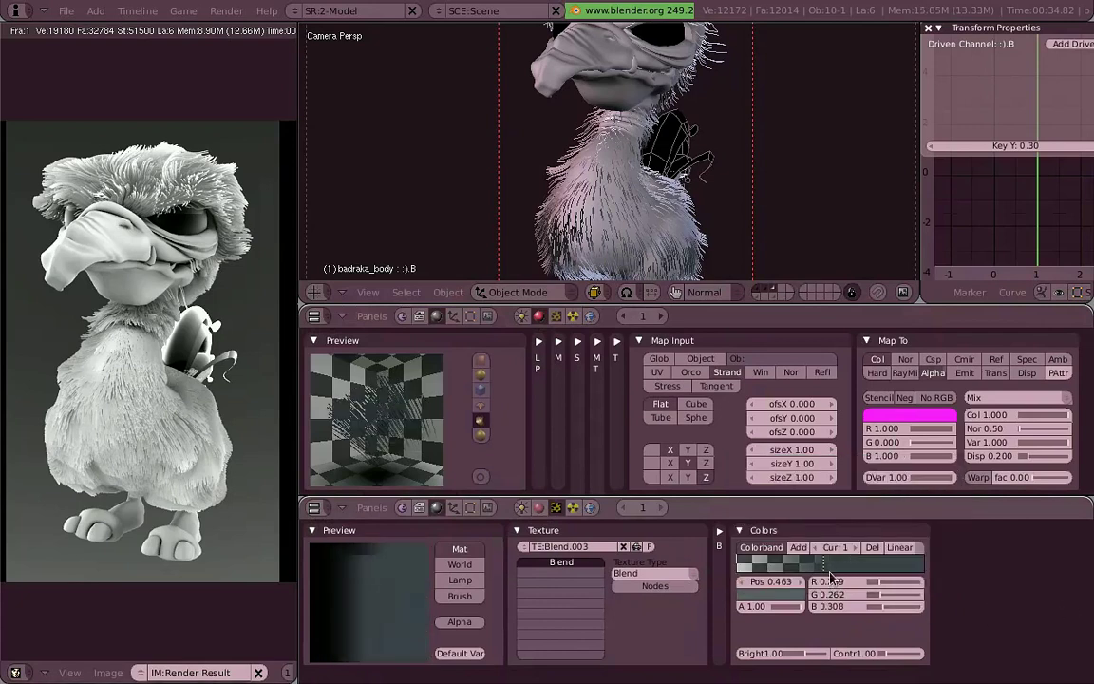
{"action": "left_click", "coordinate": [905, 568]}
{"action": "left_click_drag", "start_coordinate": [774, 606], "coordinate": [739, 605]}
{"action": "left_click_drag", "start_coordinate": [900, 562], "coordinate": [974, 577]}
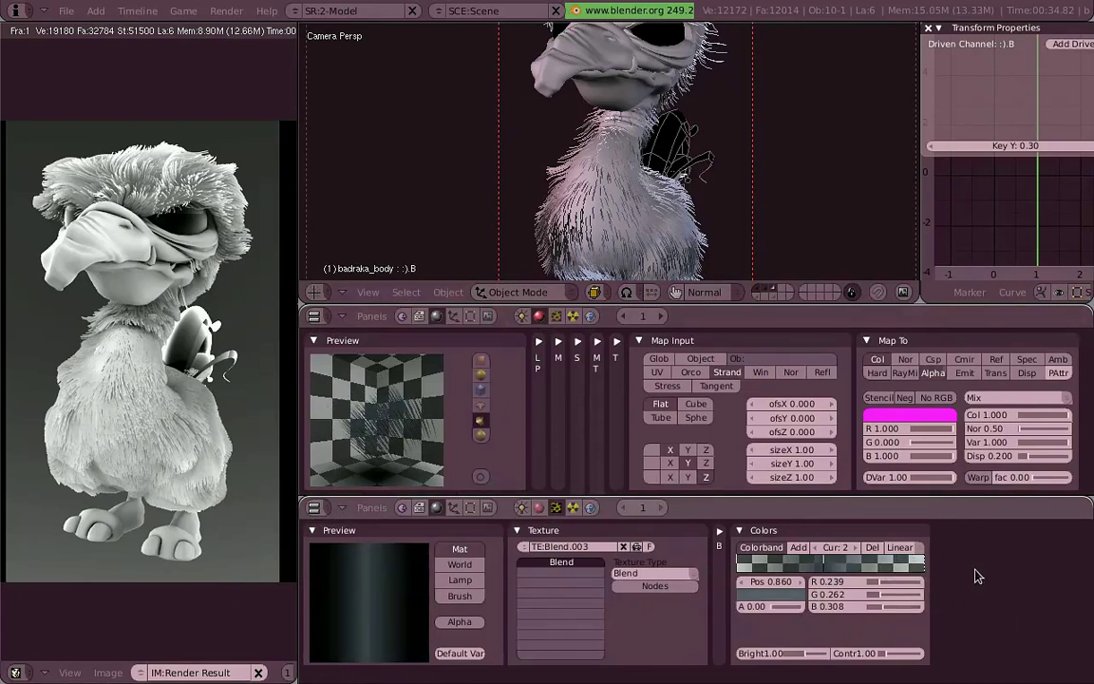
Step: Enlarge the material settings area and show transparency in the preview
{"action": "middle_click_drag", "start_coordinate": [372, 403], "coordinate": [777, 415], "text": "ctrl"}
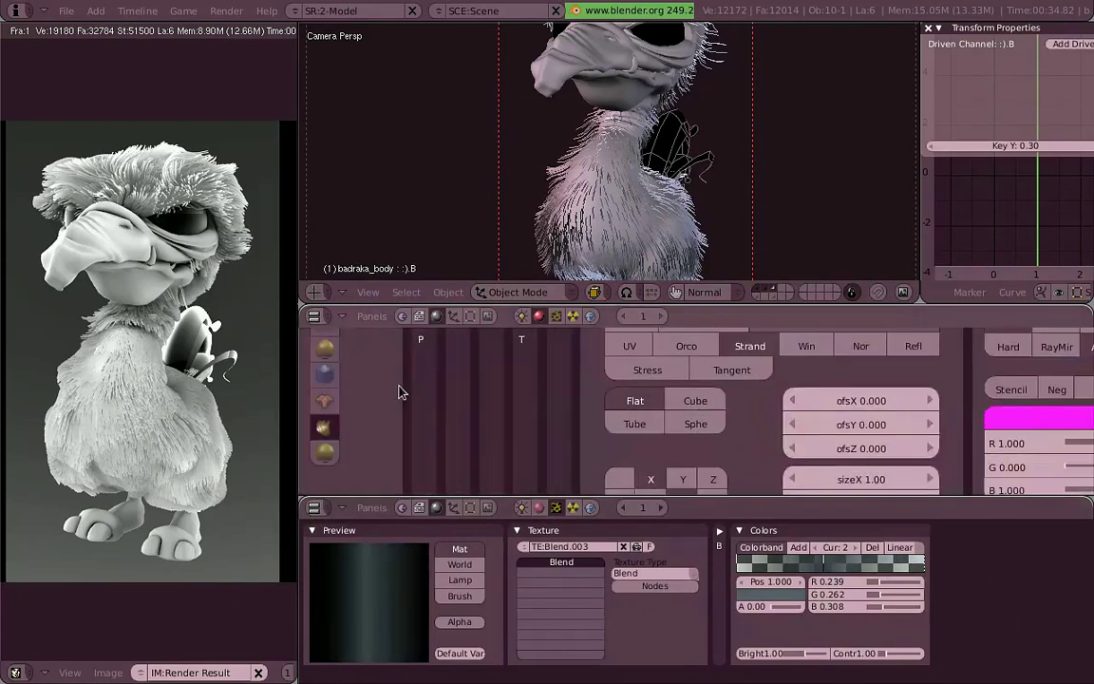
{"action": "left_click_drag", "start_coordinate": [629, 292], "coordinate": [629, 193]}
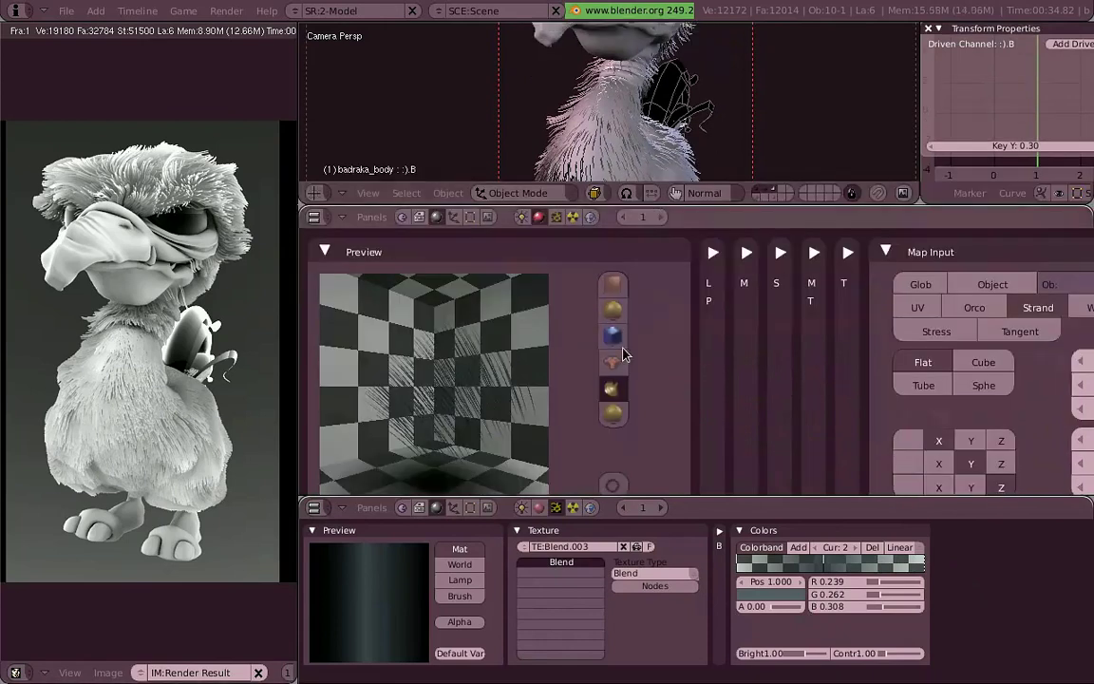
{"action": "middle_click_drag", "start_coordinate": [474, 344], "coordinate": [546, 366]}
{"action": "left_click", "coordinate": [612, 463]}
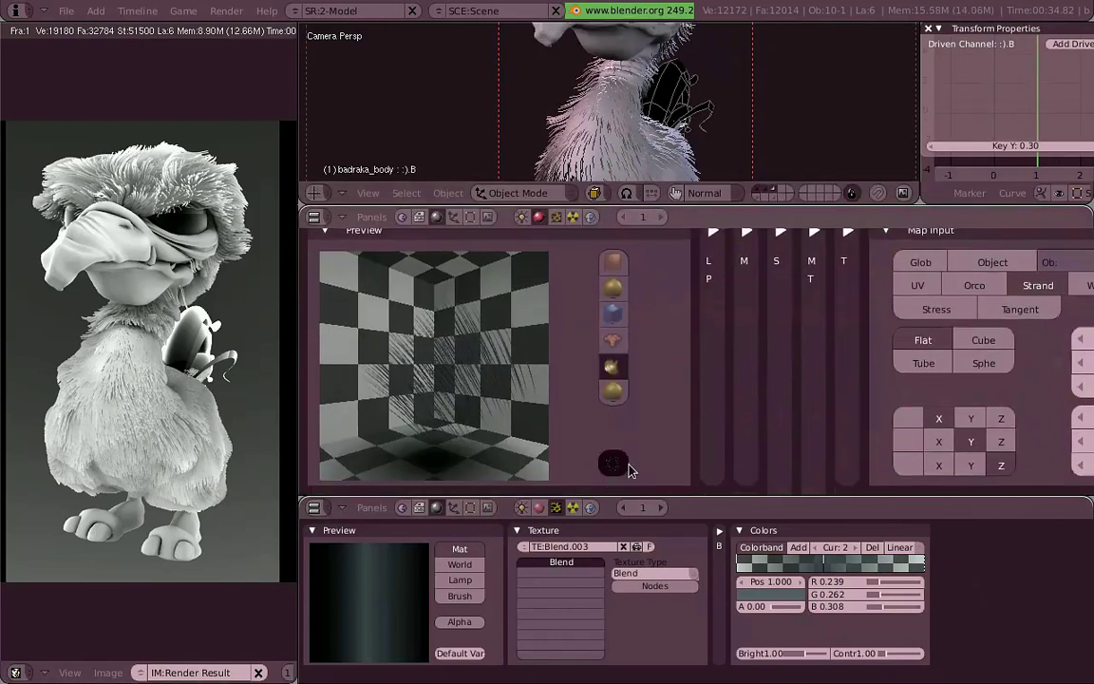
{"action": "left_click", "coordinate": [471, 623]}
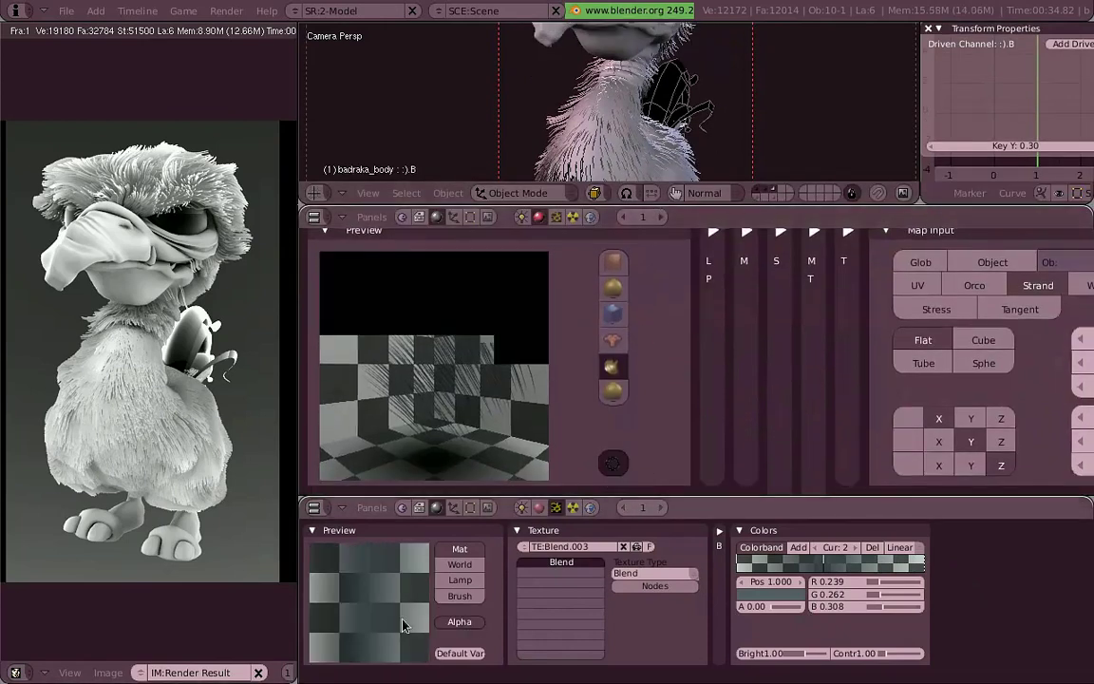
Step: Adjust the first colour stop's opacity and change its colour to white
{"action": "left_click", "coordinate": [740, 564]}
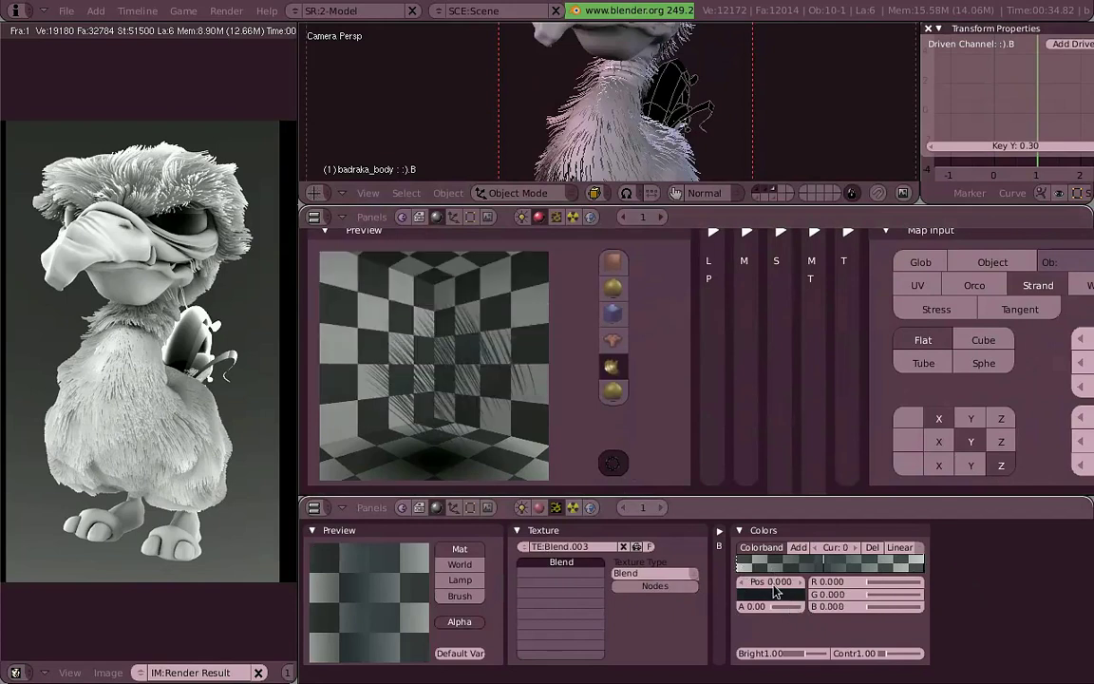
{"action": "left_click_drag", "start_coordinate": [793, 616], "coordinate": [845, 612]}
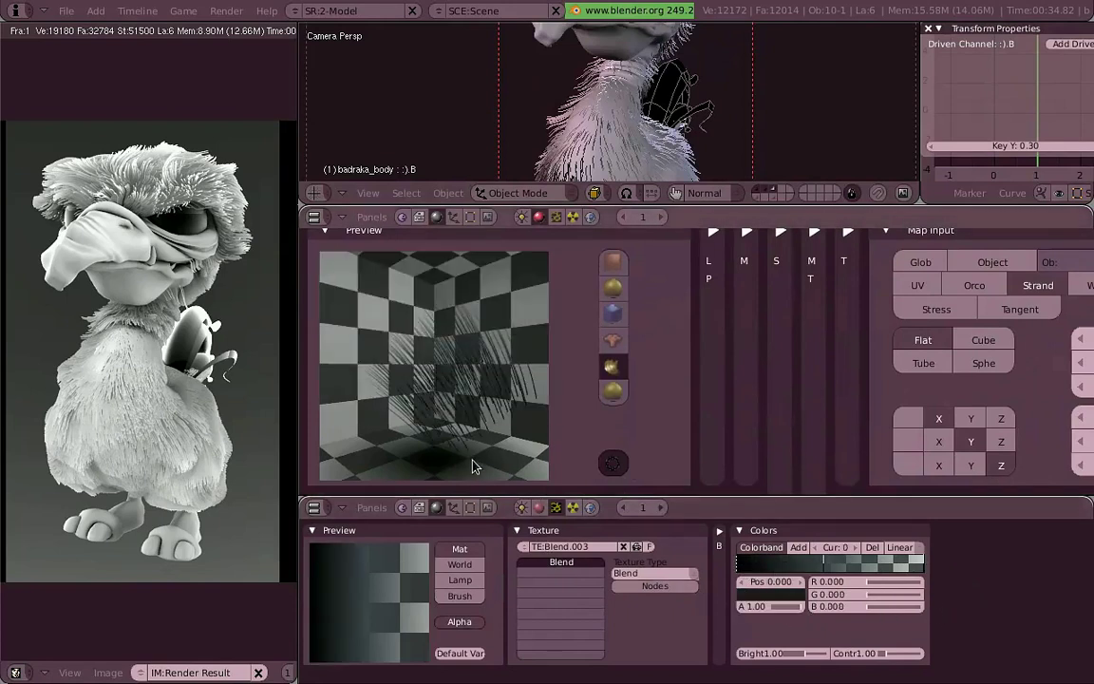
{"action": "left_click_drag", "start_coordinate": [805, 615], "coordinate": [723, 623]}
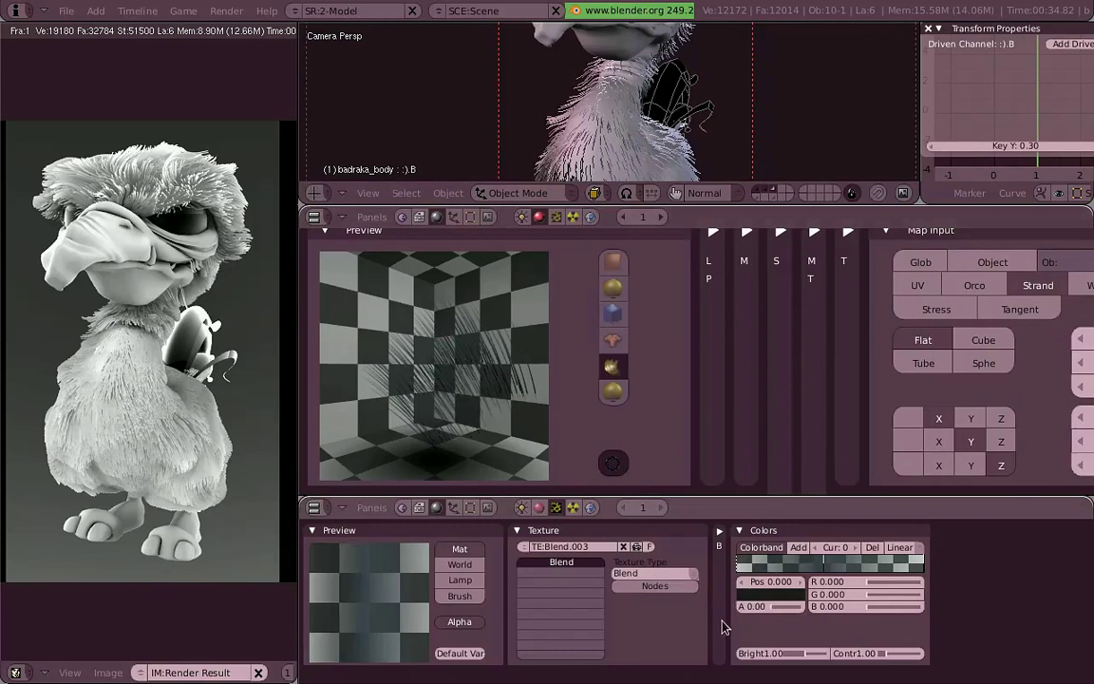
{"action": "left_click", "coordinate": [769, 593]}
{"action": "left_click", "coordinate": [741, 460]}
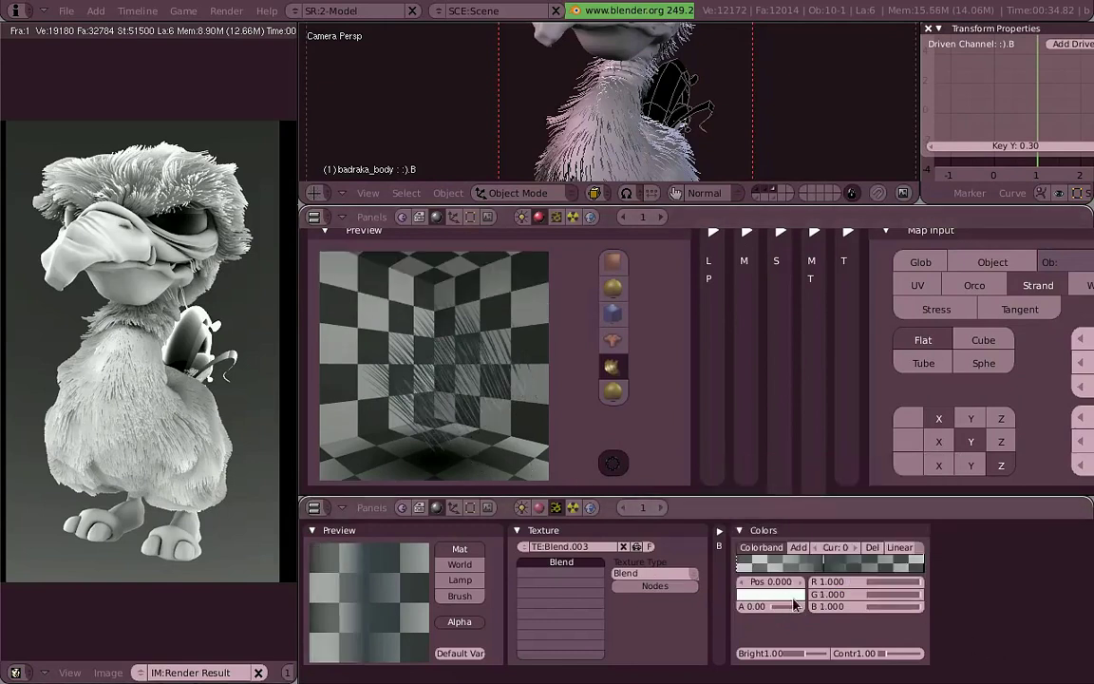
{"action": "mouse_move", "coordinate": [745, 608]}
{"action": "left_mouse_down"}
{"action": "mouse_move", "coordinate": [804, 615]}
{"action": "mouse_move", "coordinate": [722, 621]}
{"action": "left_mouse_up"}
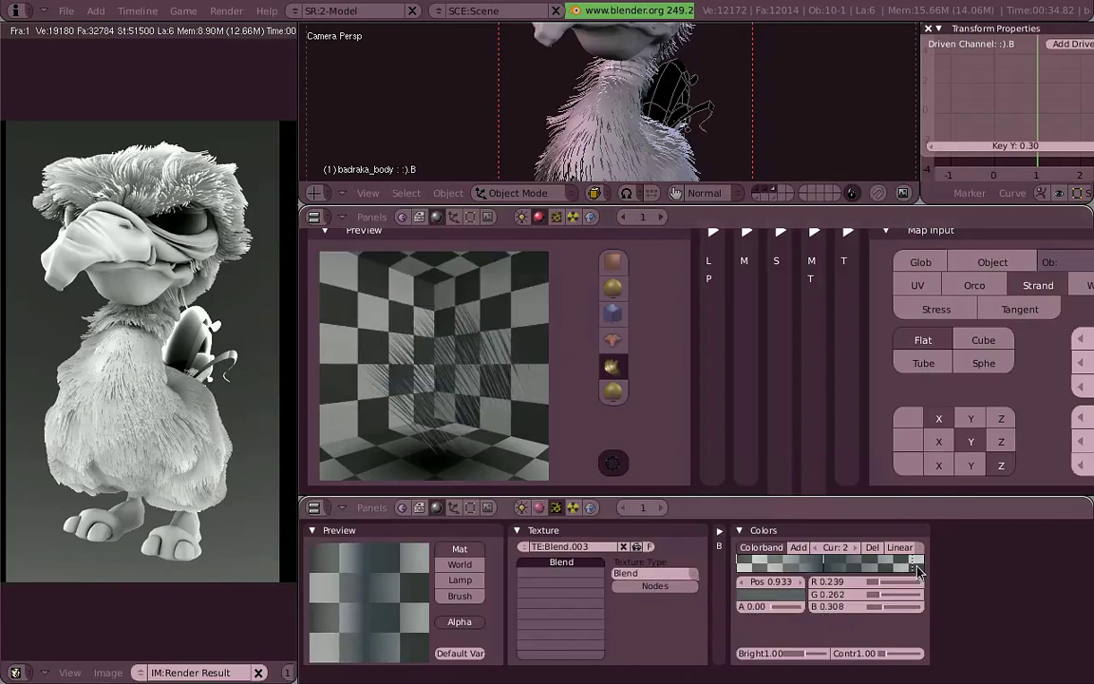
Step: Set the ramp stop colours to light grey and dark grey (0.187)
{"action": "left_click", "coordinate": [770, 594]}
{"action": "left_click", "coordinate": [808, 566]}
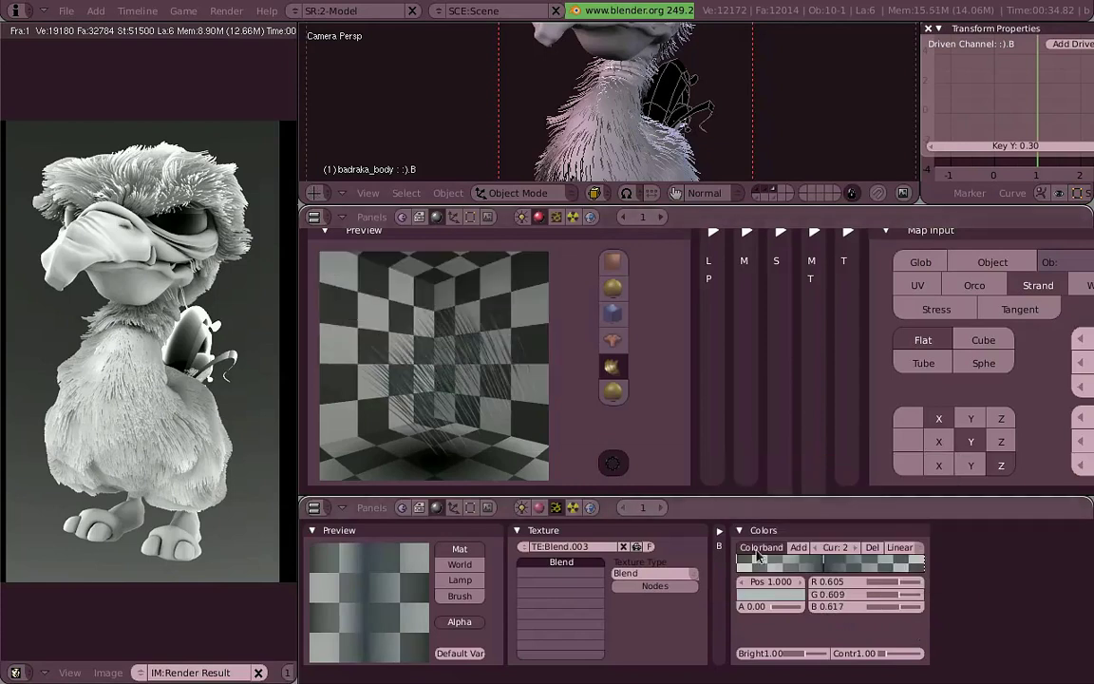
{"action": "left_click", "coordinate": [770, 594]}
{"action": "left_click_drag", "start_coordinate": [794, 551], "coordinate": [762, 557]}
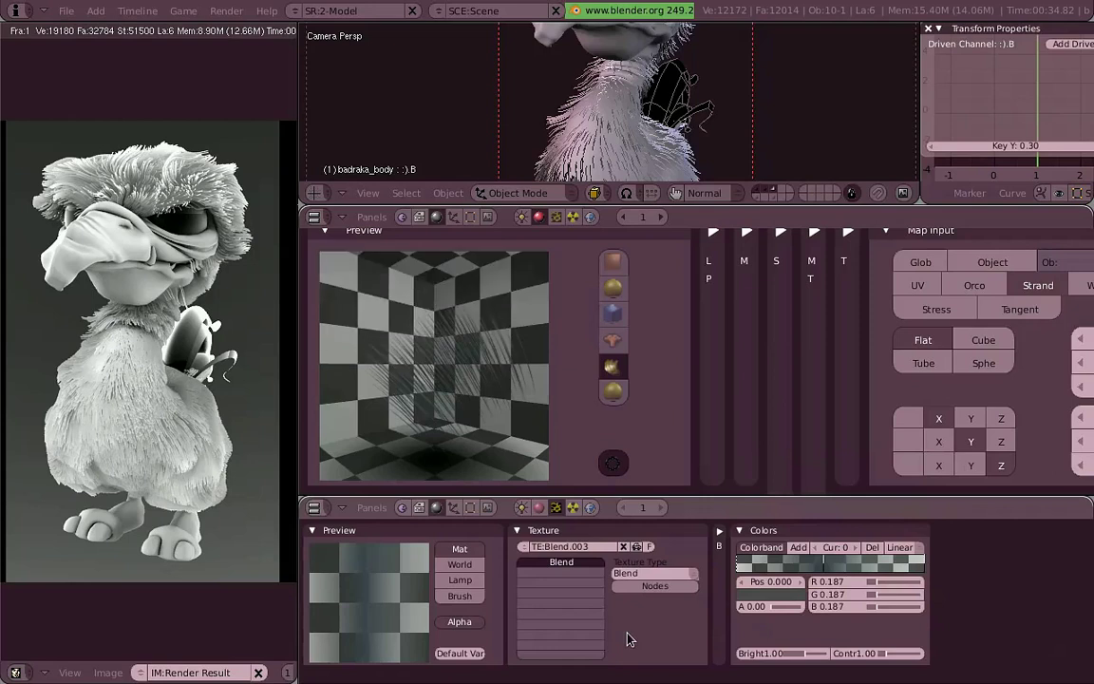
{"action": "left_click", "coordinate": [923, 565]}
{"action": "left_click", "coordinate": [770, 594]}
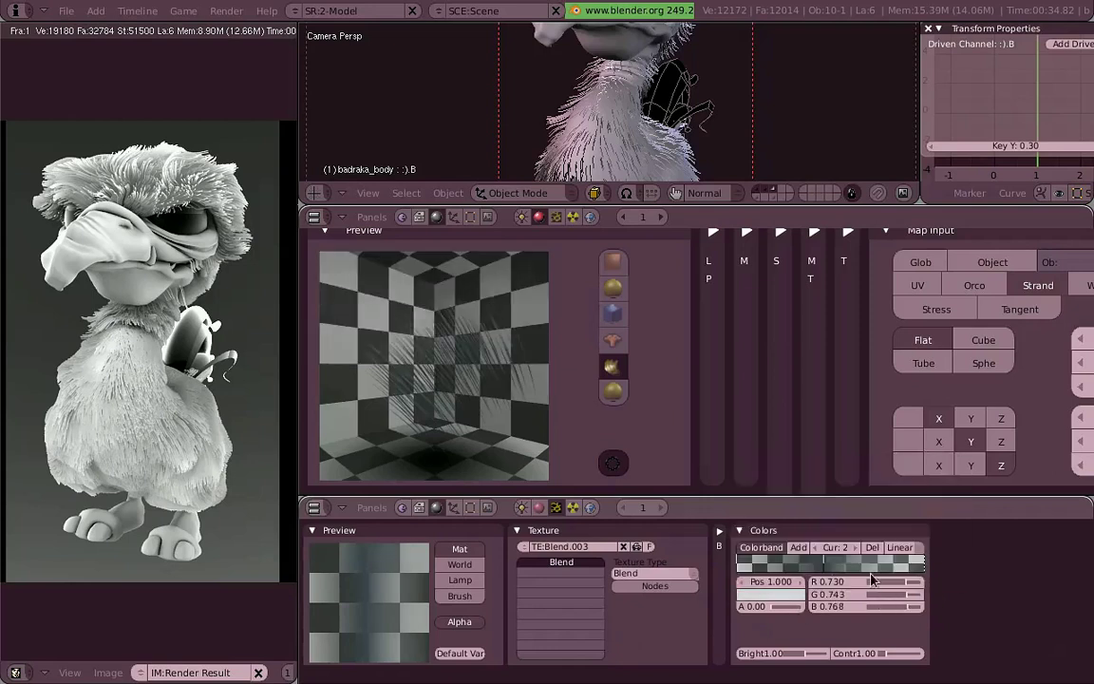
Step: Slide the middle colour stop right to about 0.533
{"action": "left_click", "coordinate": [774, 565]}
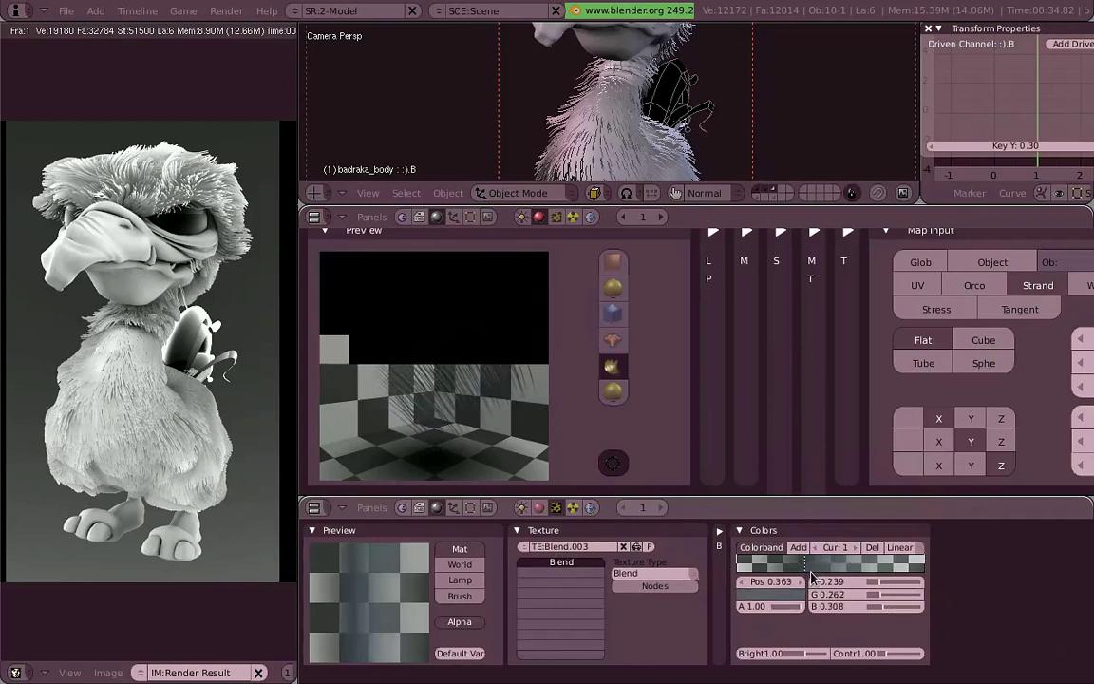
{"action": "left_click_drag", "start_coordinate": [783, 581], "coordinate": [848, 579]}
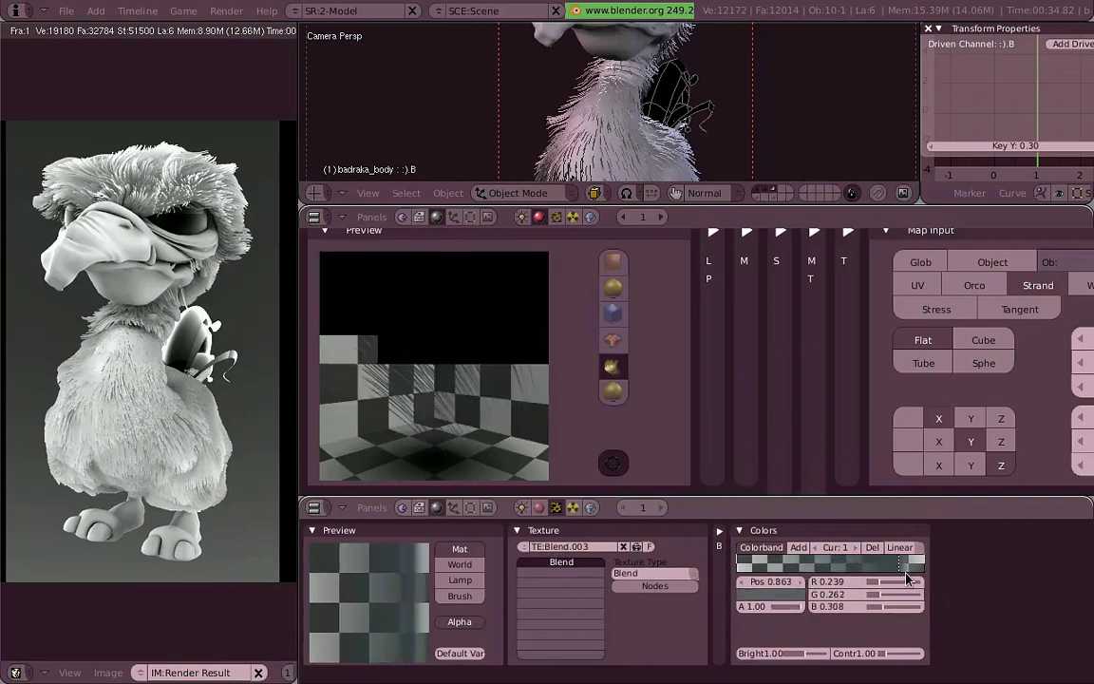
{"action": "left_click", "coordinate": [915, 562]}
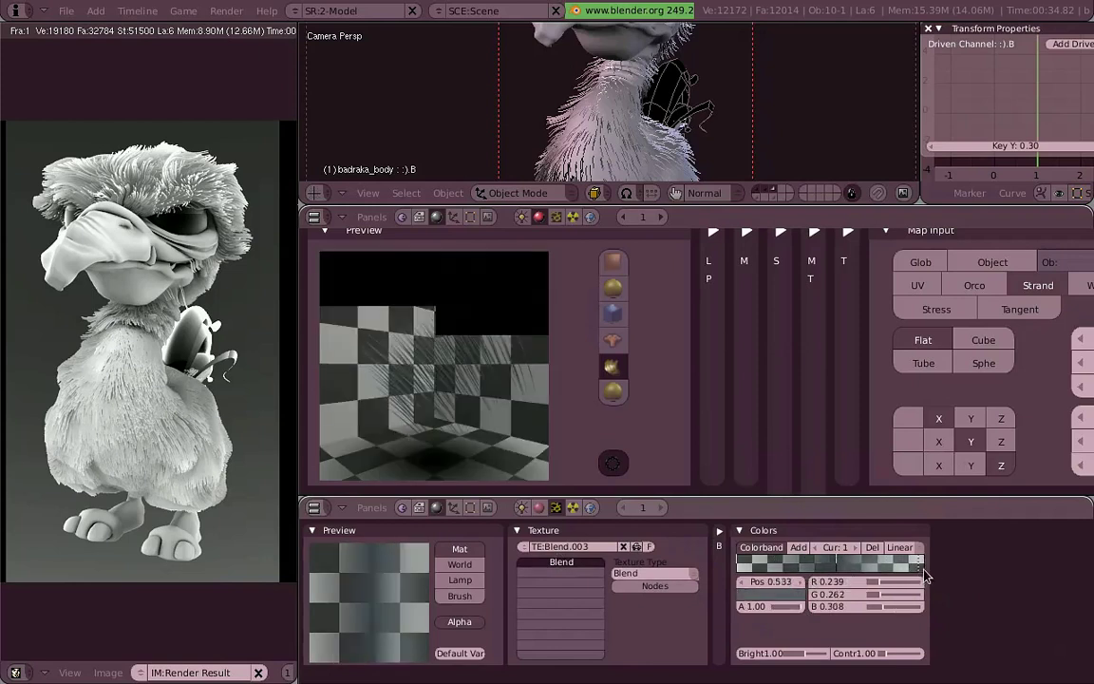
{"action": "left_click", "coordinate": [756, 567]}
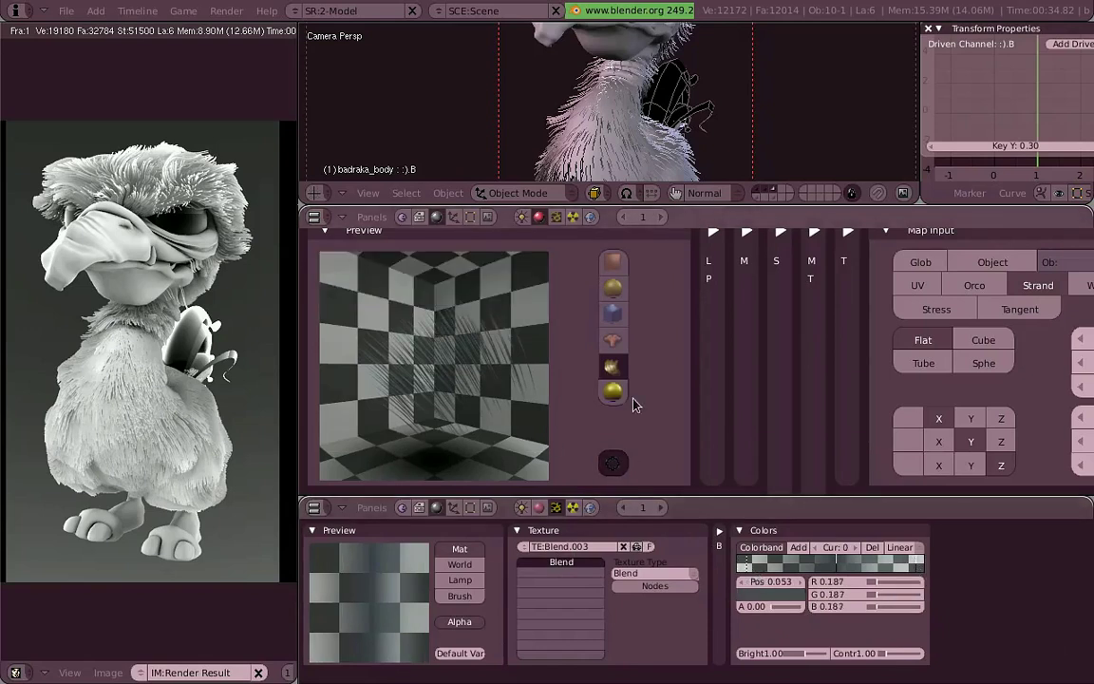
Step: Fit the material panels, enlarge the 3D view, and render Braka with the new colour ramp fur
{"action": "key", "text": "Home"}
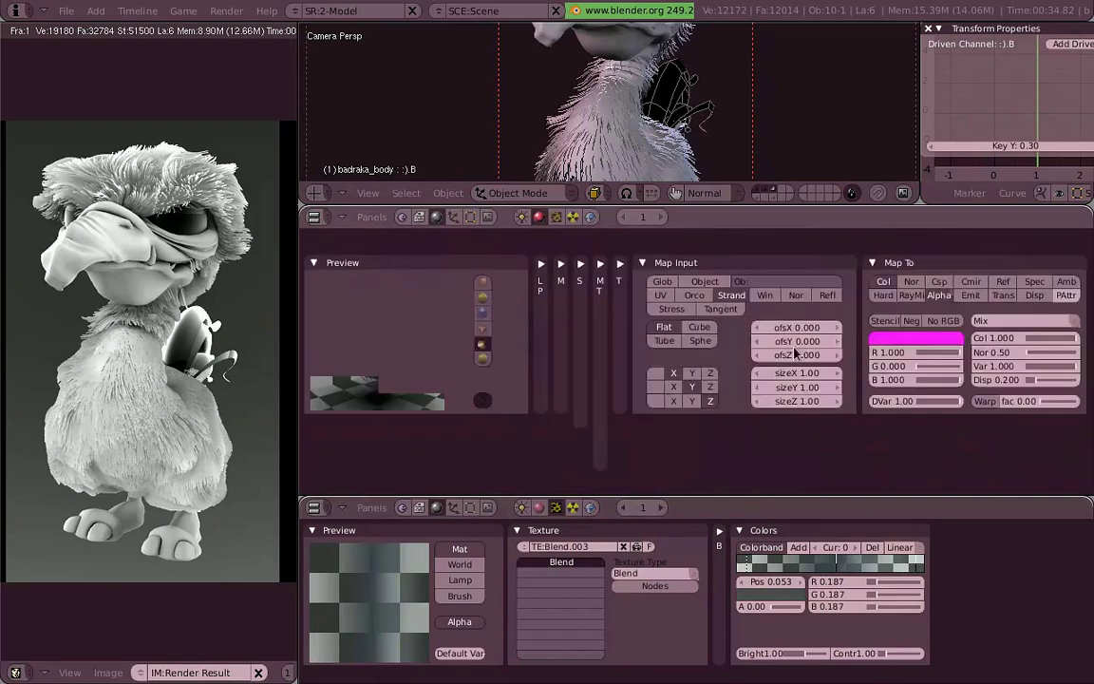
{"action": "middle_click_drag", "start_coordinate": [786, 359], "coordinate": [786, 323], "text": "ctrl"}
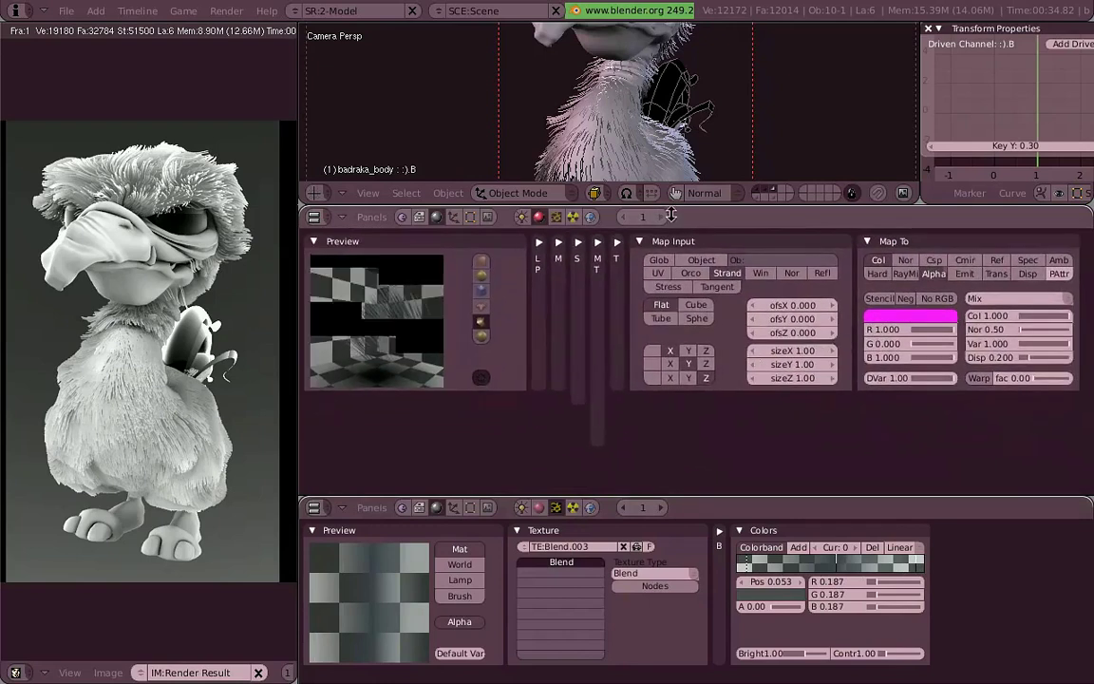
{"action": "left_click_drag", "start_coordinate": [753, 204], "coordinate": [752, 286]}
{"action": "key", "text": "F12"}
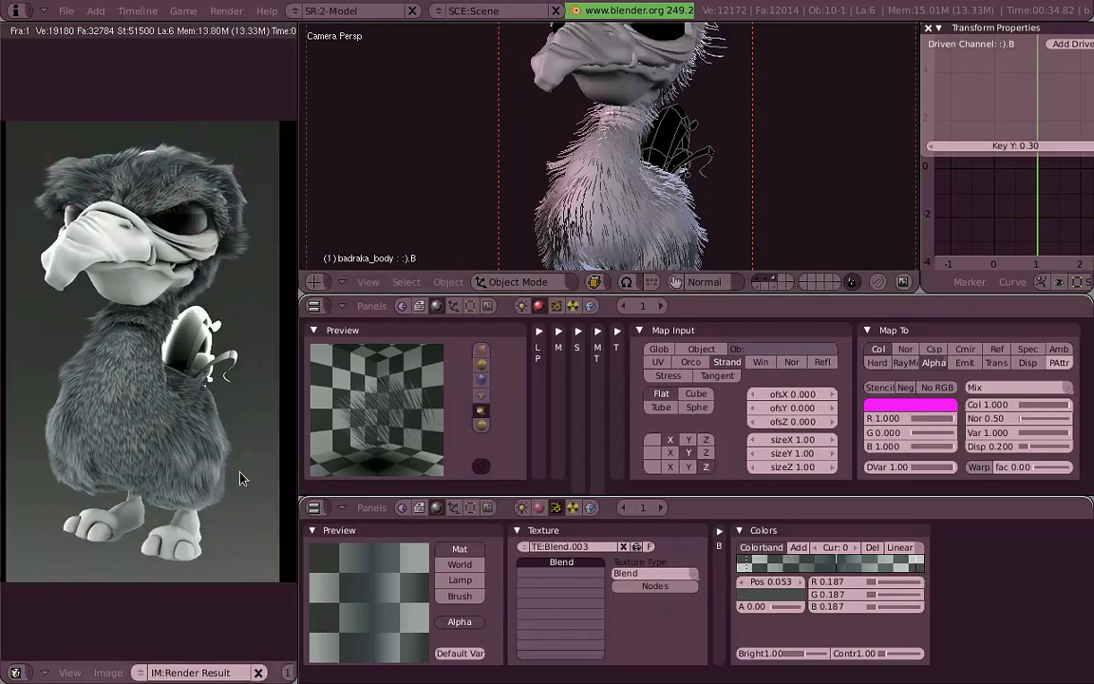
Step: Zoom and pan the Render Result to inspect the fur on the body, feet and beak
{"action": "scroll", "coordinate": [226, 287], "scroll_direction": "up", "scroll_amount": 2}
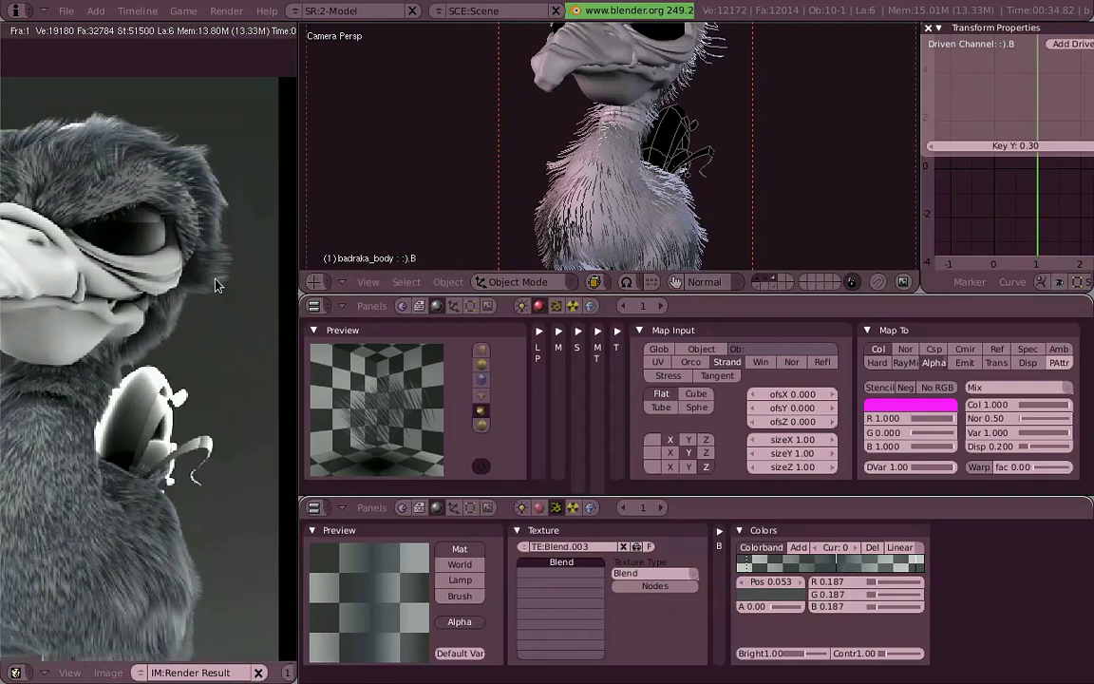
{"action": "middle_click_drag", "start_coordinate": [264, 323], "coordinate": [83, 308]}
{"action": "scroll", "coordinate": [161, 431], "scroll_direction": "down", "scroll_amount": 1}
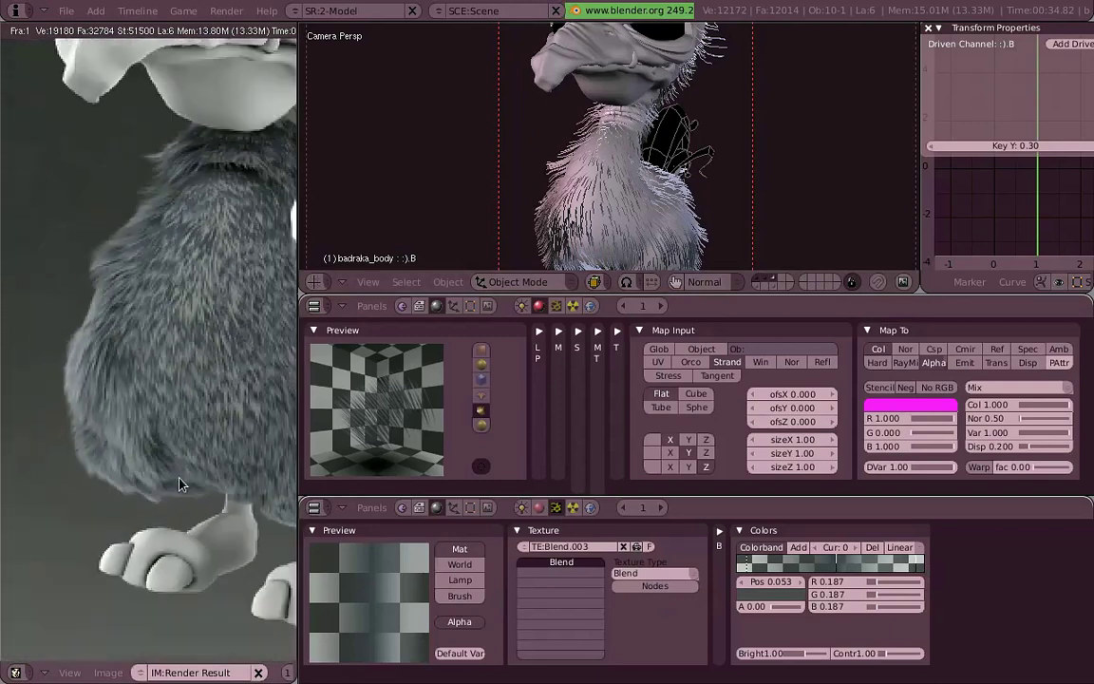
{"action": "scroll", "coordinate": [197, 438], "scroll_direction": "down", "scroll_amount": 1}
{"action": "scroll", "coordinate": [196, 438], "scroll_direction": "down", "scroll_amount": 1}
{"action": "scroll", "coordinate": [197, 438], "scroll_direction": "down", "scroll_amount": 1}
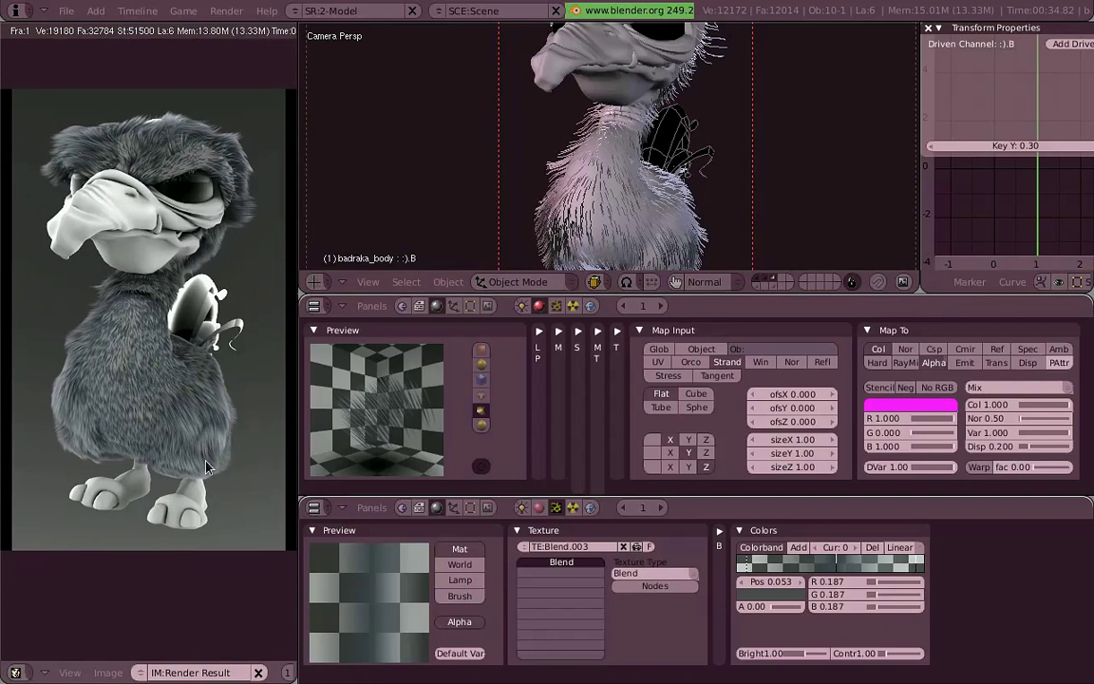
{"action": "scroll", "coordinate": [209, 376], "scroll_direction": "up", "scroll_amount": 4}
{"action": "middle_click_drag", "start_coordinate": [100, 86], "coordinate": [100, 233]}
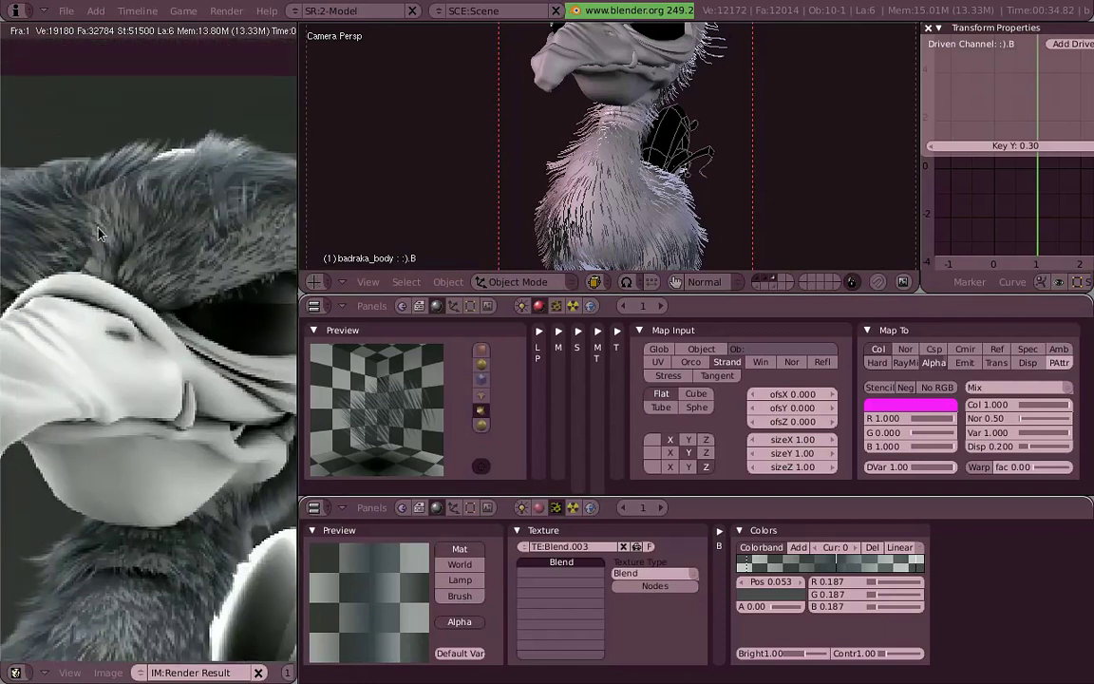
Step: Scroll the material buttons to bring braka_hair's Links and Pipeline panel into view
{"action": "scroll", "coordinate": [240, 286], "scroll_direction": "down", "scroll_amount": 2}
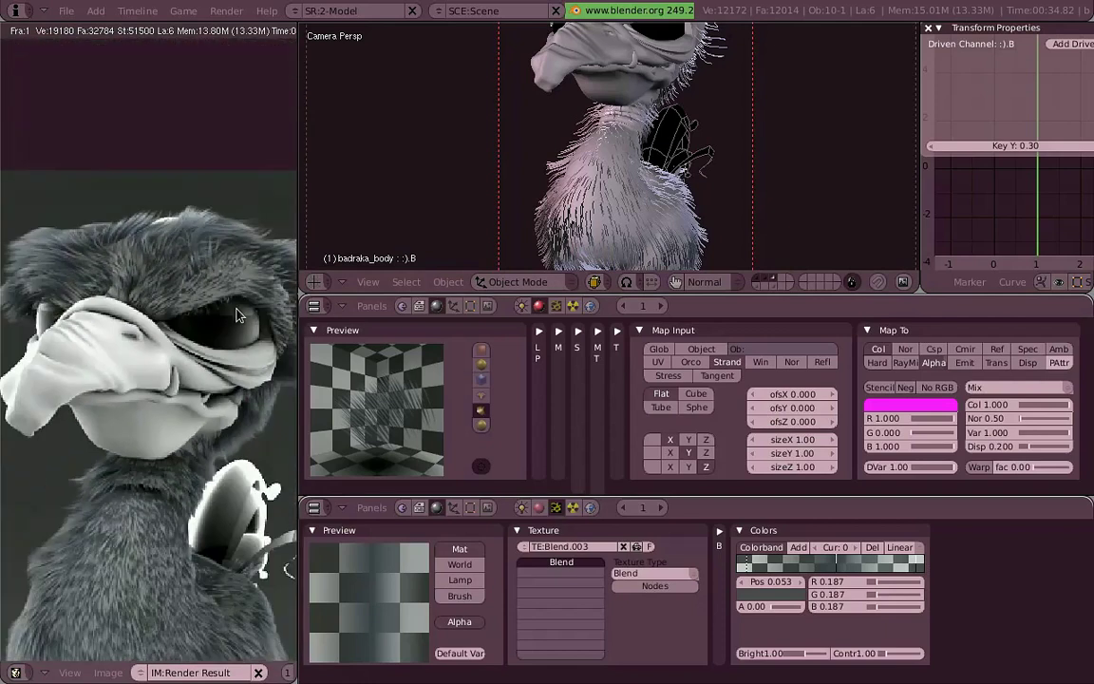
{"action": "scroll", "coordinate": [228, 333], "scroll_direction": "down", "scroll_amount": 1}
{"action": "scroll", "coordinate": [217, 379], "scroll_direction": "down", "scroll_amount": 1}
{"action": "scroll", "coordinate": [216, 380], "scroll_direction": "up", "scroll_amount": 1}
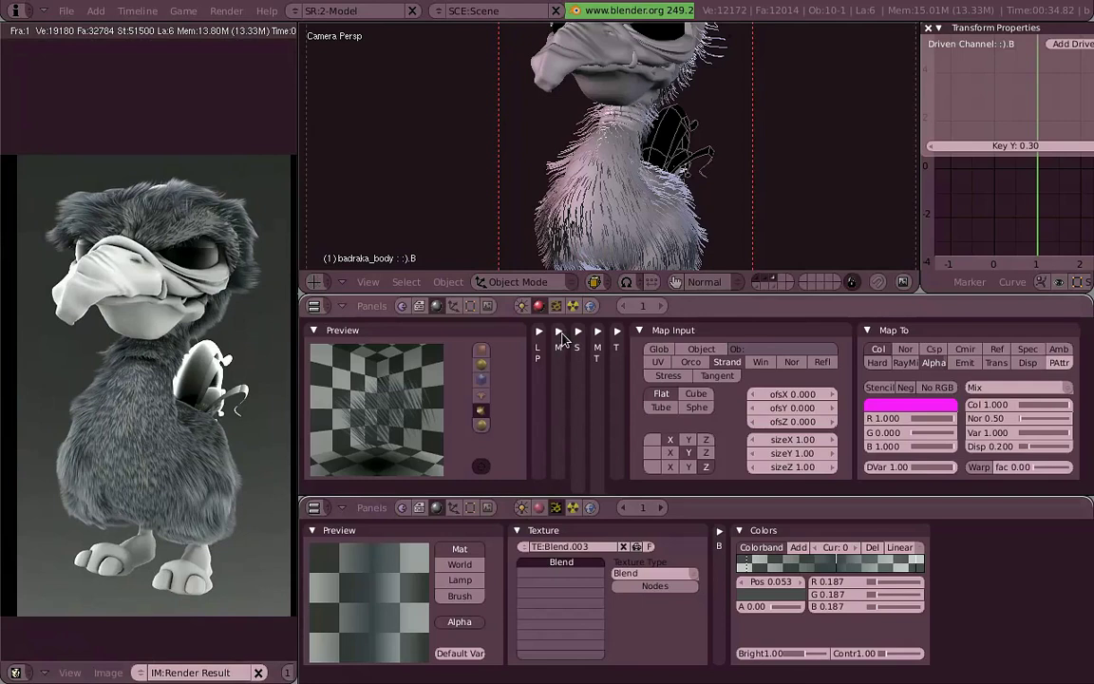
{"action": "scroll", "coordinate": [560, 339], "scroll_direction": "up", "scroll_amount": 2}
{"action": "scroll", "coordinate": [556, 339], "scroll_direction": "down", "scroll_amount": 2}
{"action": "scroll", "coordinate": [543, 340], "scroll_direction": "up", "scroll_amount": 2}
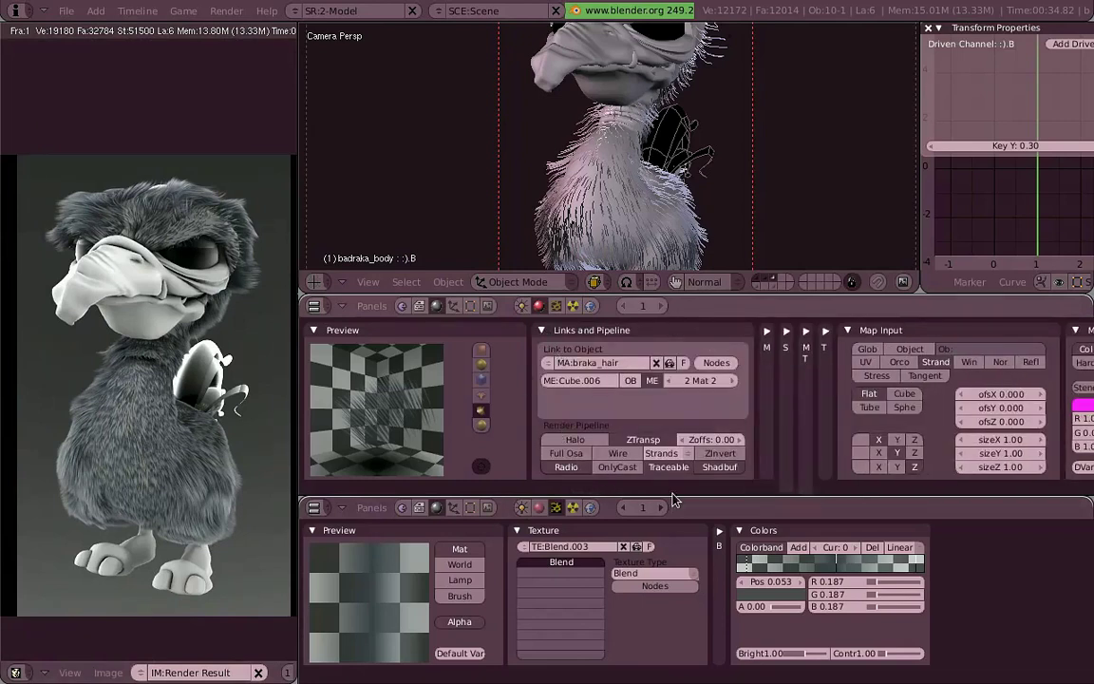
Step: Check braka_hair's Strands options and zoom the camera view out to frame the whole character
{"action": "left_click", "coordinate": [689, 456]}
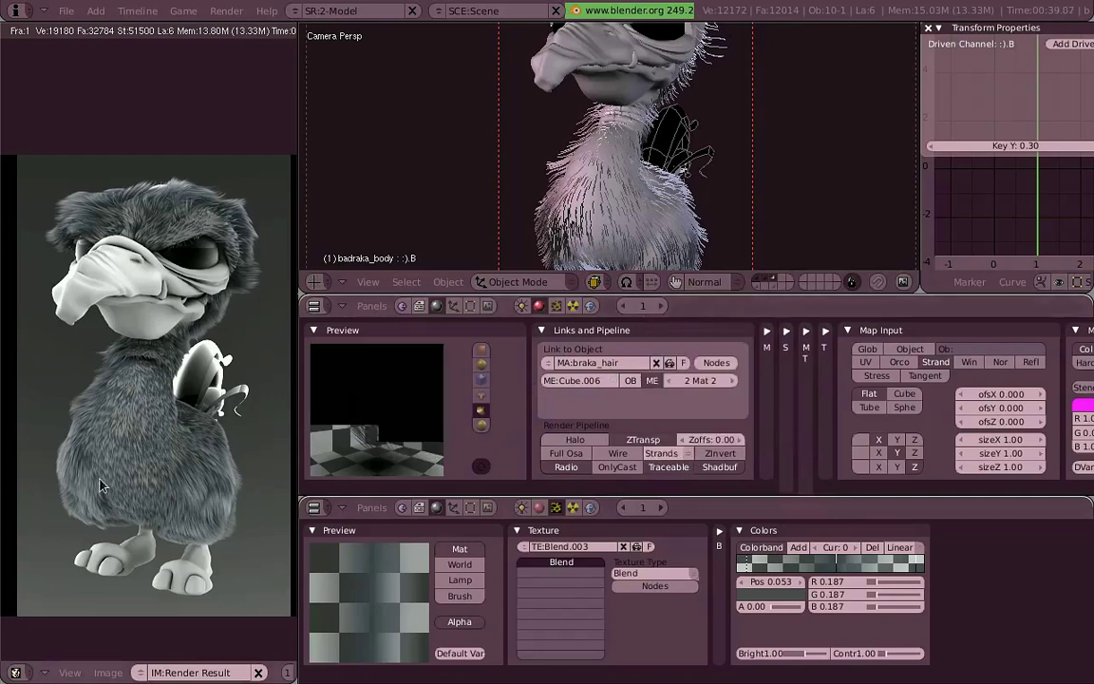
{"action": "scroll", "coordinate": [722, 201], "scroll_direction": "down", "scroll_amount": 2}
{"action": "scroll", "coordinate": [722, 205], "scroll_direction": "down", "scroll_amount": 8}
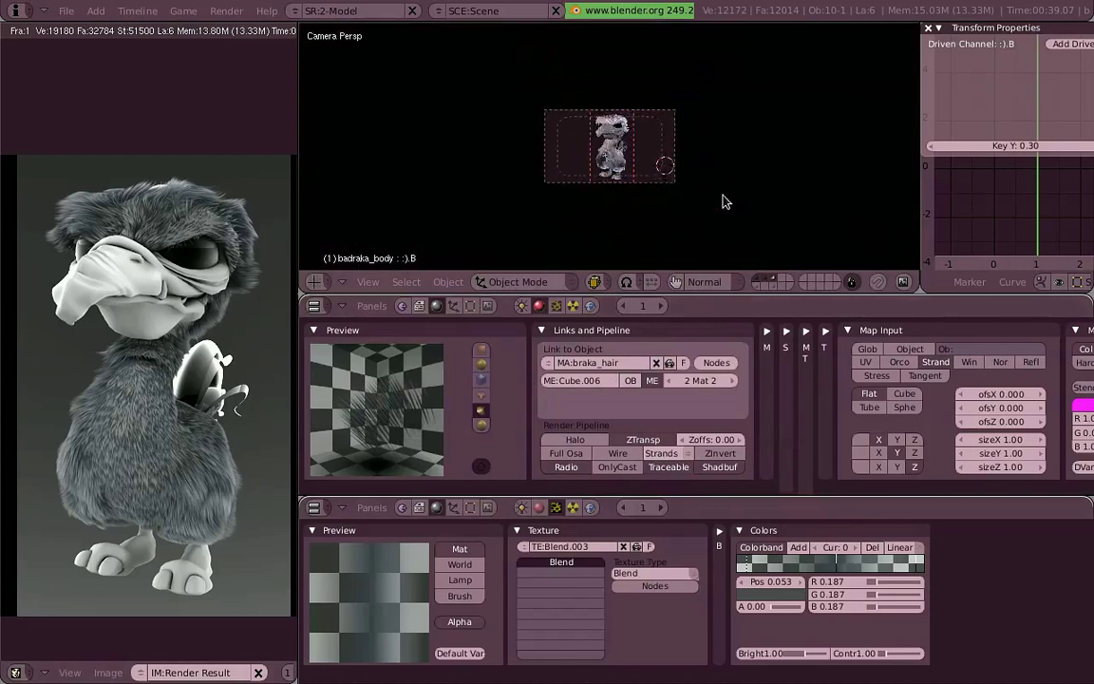
{"action": "scroll", "coordinate": [679, 184], "scroll_direction": "up", "scroll_amount": 6}
{"action": "scroll", "coordinate": [683, 188], "scroll_direction": "up", "scroll_amount": 5}
{"action": "scroll", "coordinate": [688, 190], "scroll_direction": "up", "scroll_amount": 4}
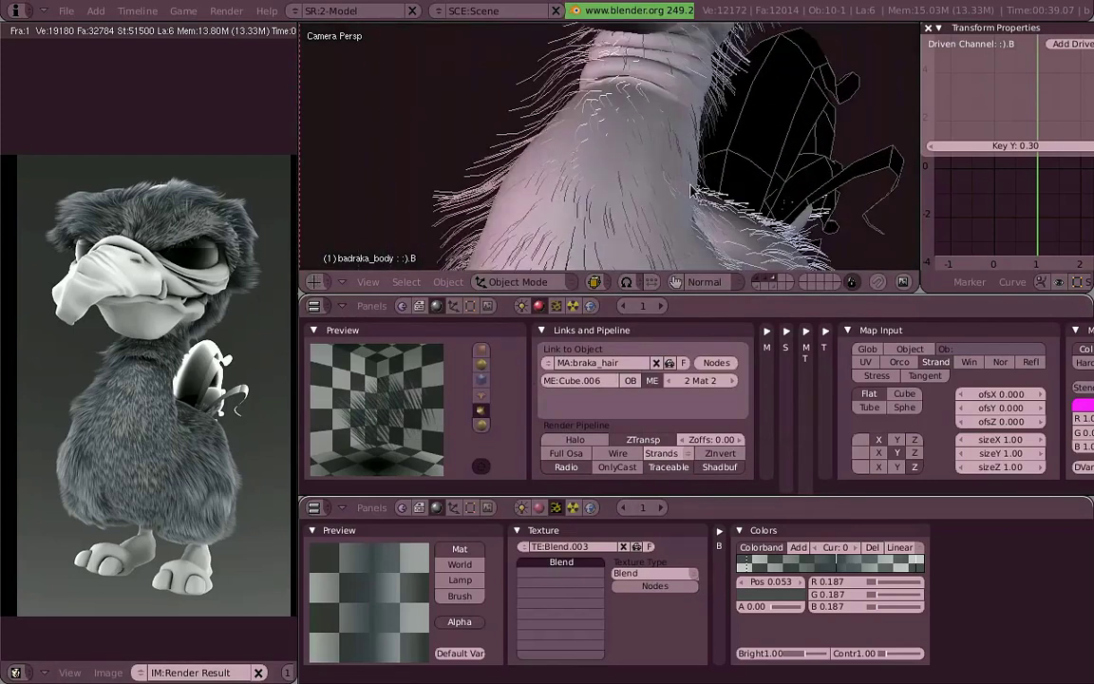
{"action": "scroll", "coordinate": [691, 193], "scroll_direction": "up", "scroll_amount": 3}
{"action": "scroll", "coordinate": [690, 193], "scroll_direction": "down", "scroll_amount": 4}
{"action": "scroll", "coordinate": [691, 193], "scroll_direction": "down", "scroll_amount": 4}
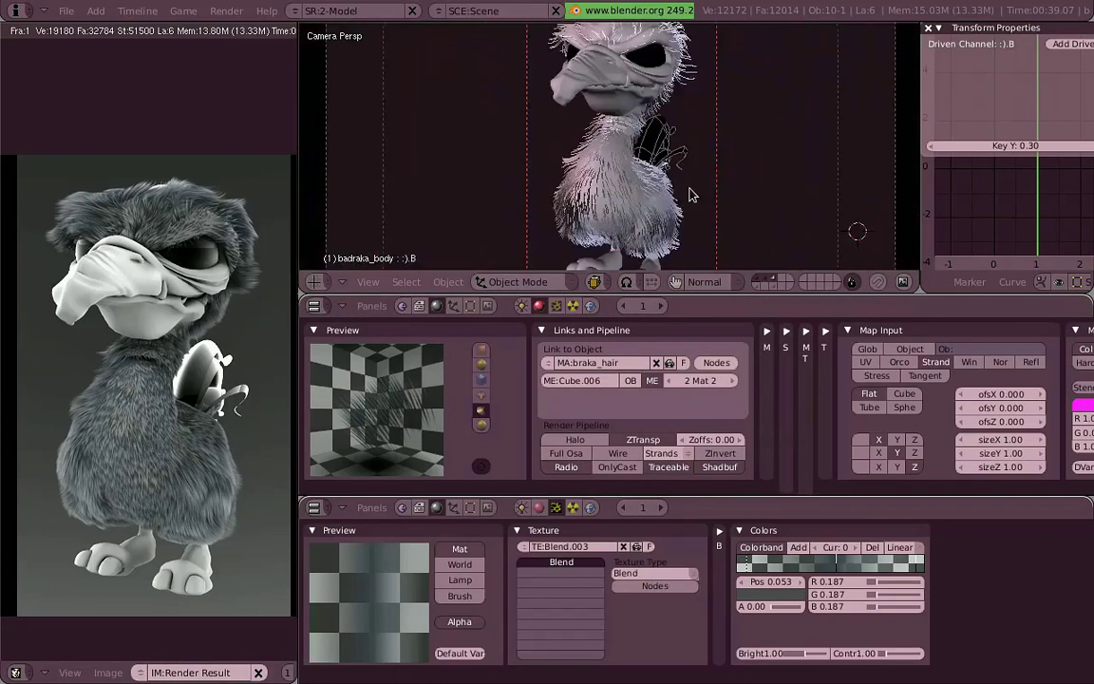
{"action": "scroll", "coordinate": [688, 204], "scroll_direction": "down", "scroll_amount": 3}
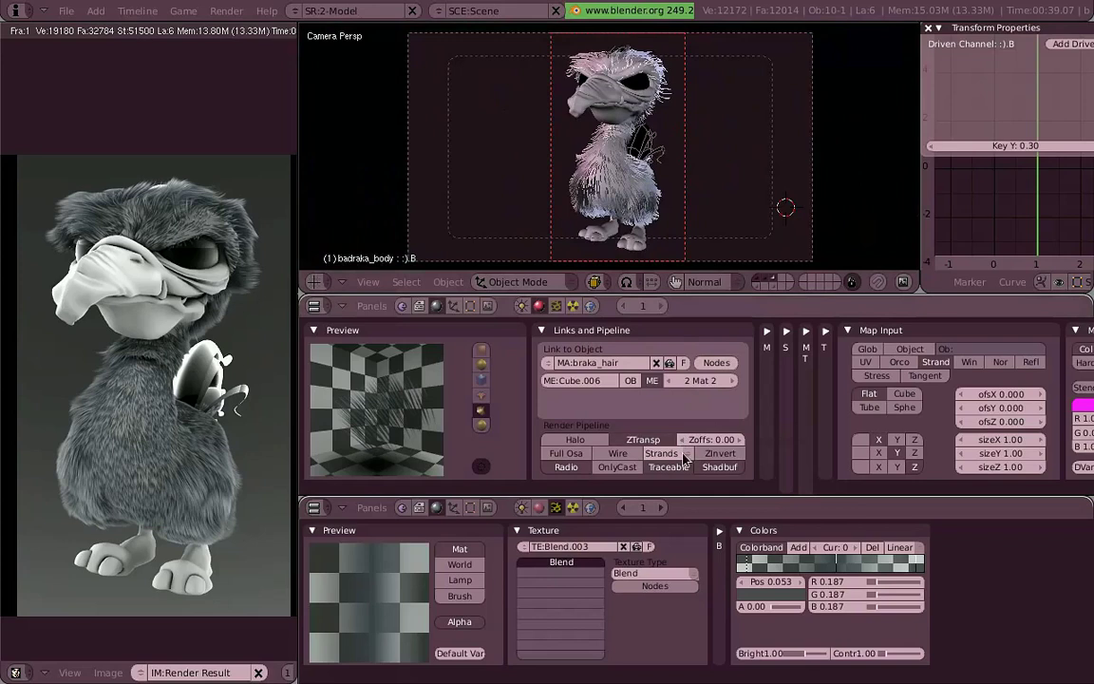
{"action": "left_click", "coordinate": [684, 458]}
Step: Review braka_hair's strand settings: Start 1.000, End 1.000, Shape 0.000
{"action": "left_click", "coordinate": [664, 454]}
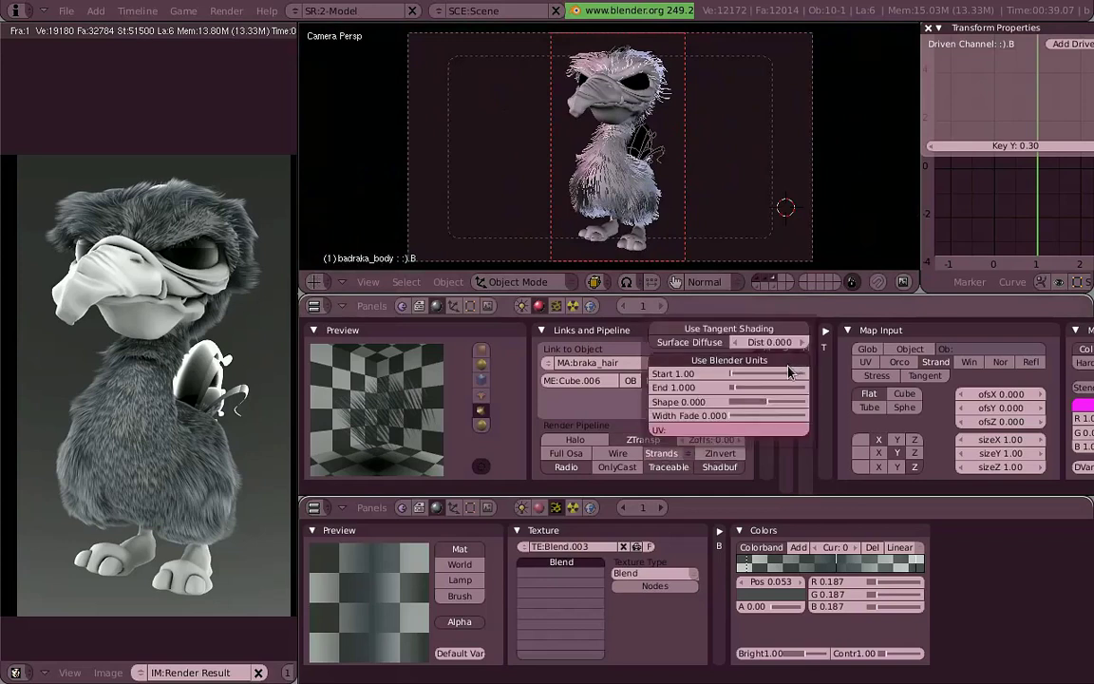
{"action": "left_click", "coordinate": [659, 456]}
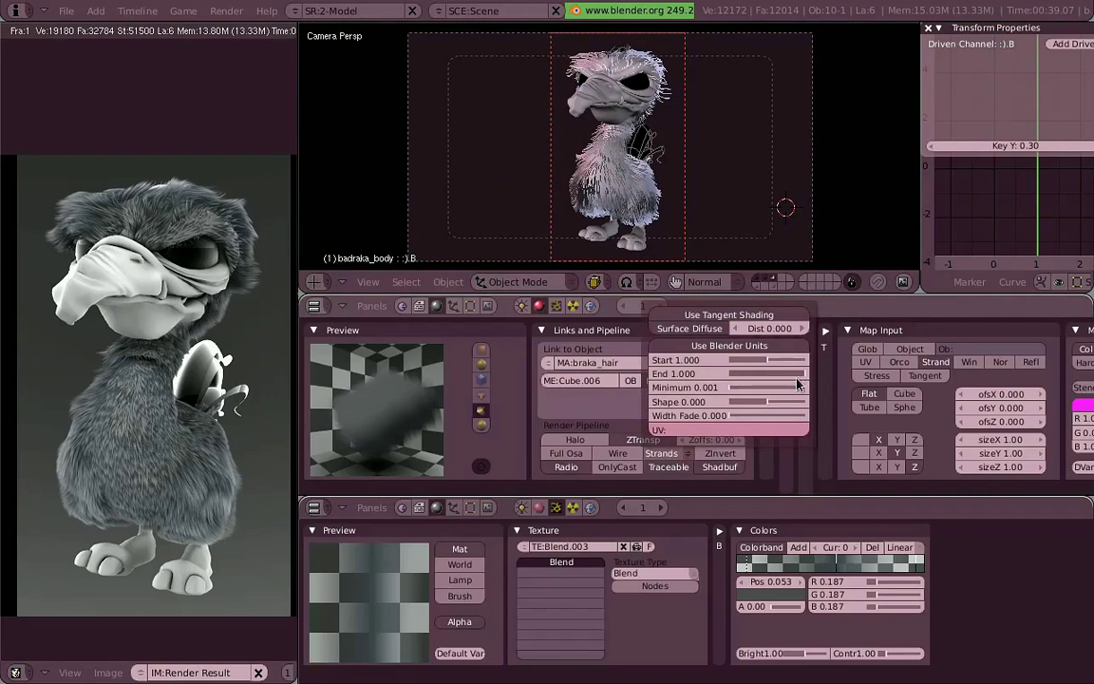
Step: Switch to front view, then maximize and zoom the 3D view to show the whole furry Braka
{"action": "key", "text": "KP_1"}
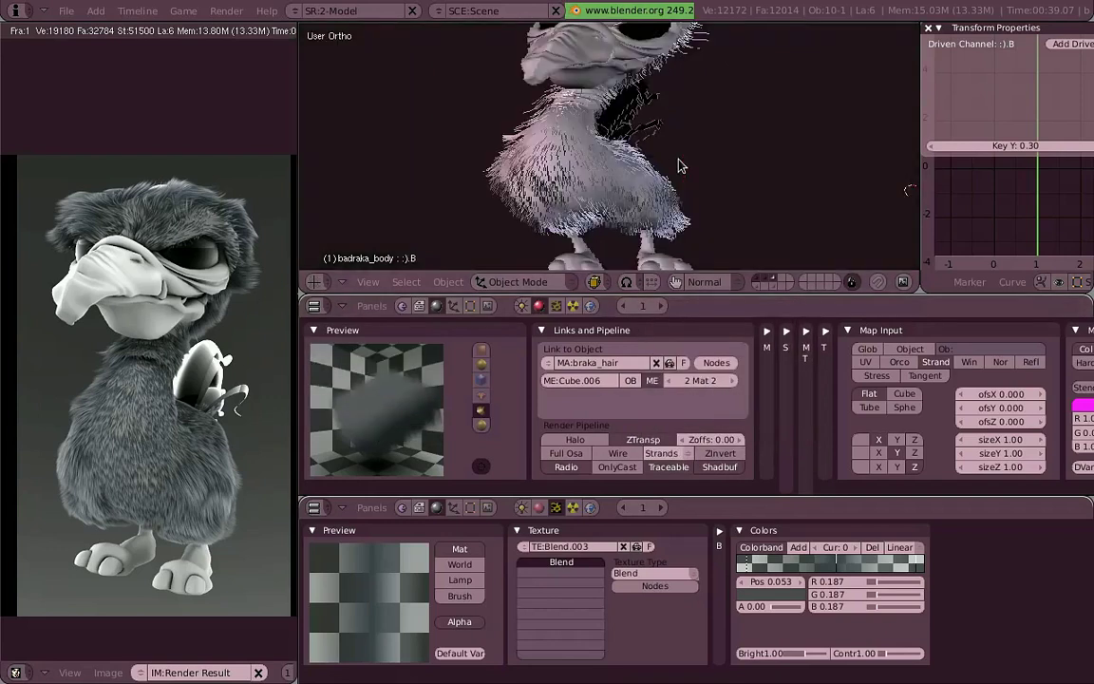
{"action": "scroll", "coordinate": [679, 166], "scroll_direction": "up", "scroll_amount": 2}
{"action": "scroll", "coordinate": [657, 183], "scroll_direction": "down", "scroll_amount": 3}
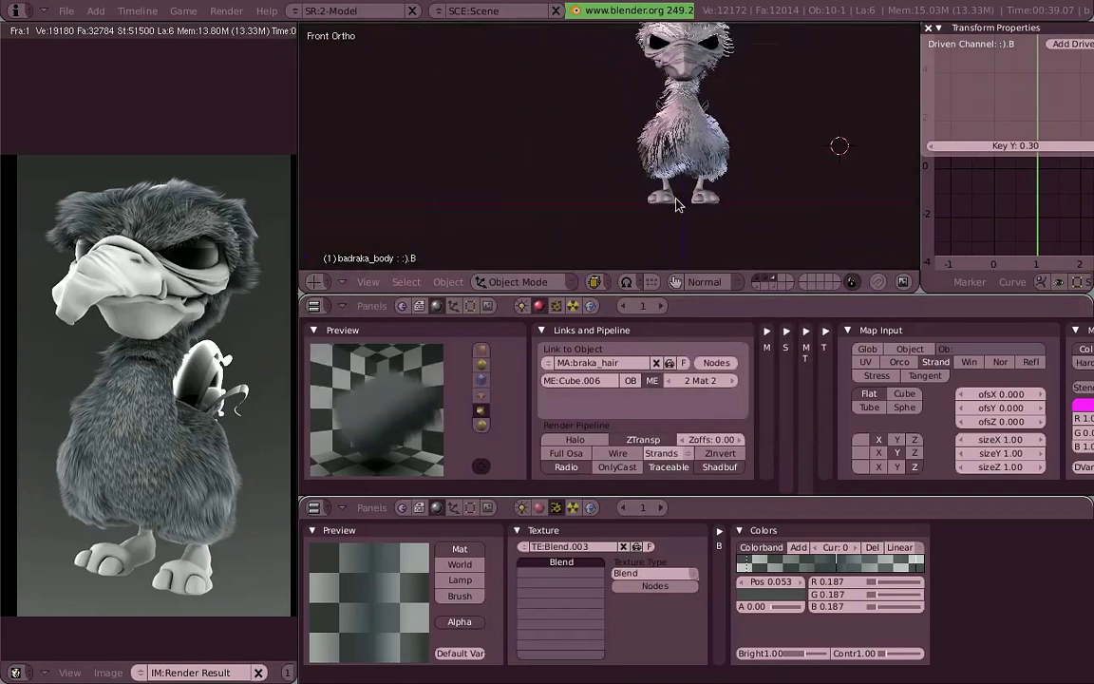
{"action": "scroll", "coordinate": [691, 198], "scroll_direction": "down", "scroll_amount": 1}
{"action": "scroll", "coordinate": [692, 198], "scroll_direction": "down", "scroll_amount": 2}
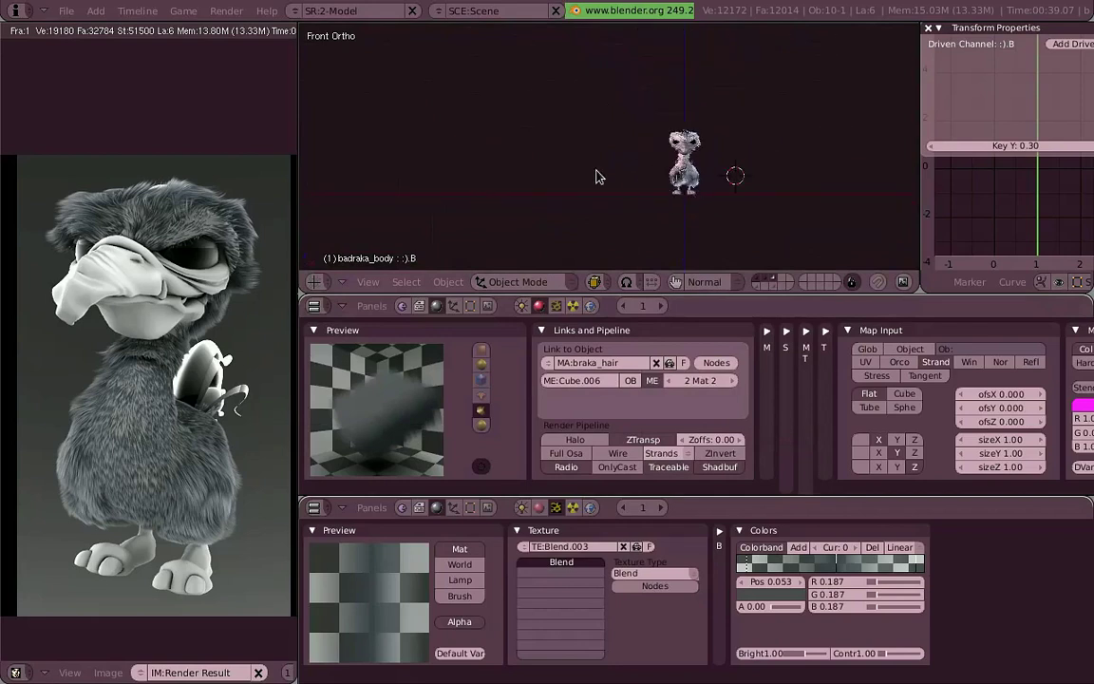
{"action": "scroll", "coordinate": [570, 185], "scroll_direction": "up", "scroll_amount": 1}
{"action": "scroll", "coordinate": [611, 185], "scroll_direction": "up", "scroll_amount": 2}
{"action": "scroll", "coordinate": [611, 184], "scroll_direction": "up", "scroll_amount": 3}
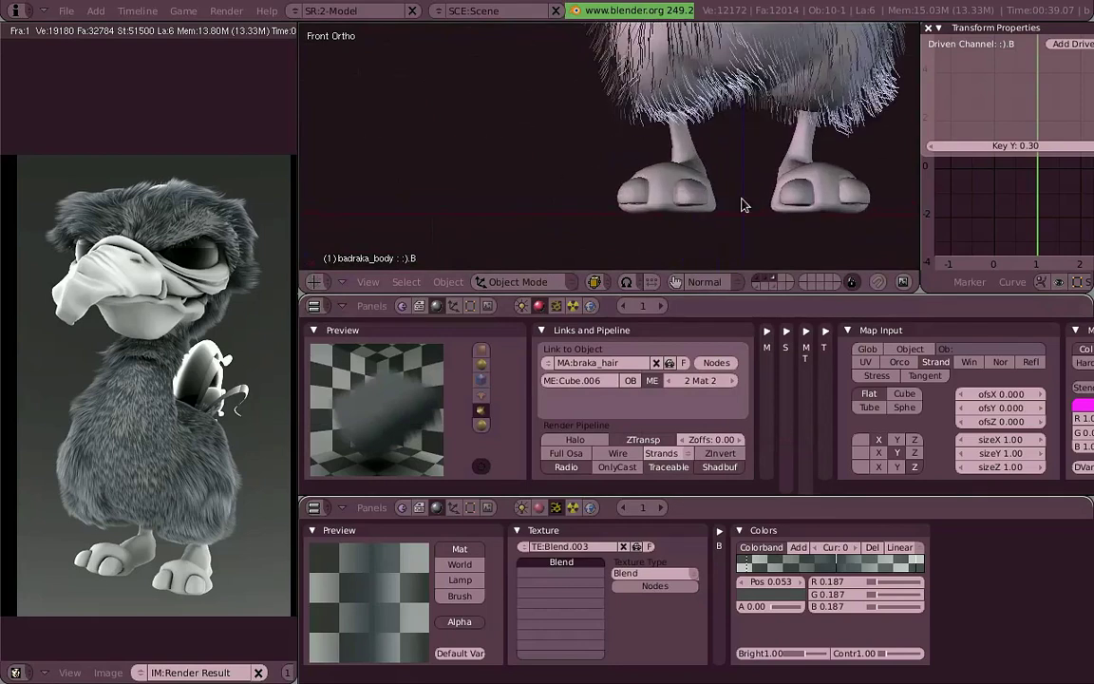
{"action": "scroll", "coordinate": [721, 209], "scroll_direction": "up", "scroll_amount": 2}
{"action": "scroll", "coordinate": [716, 211], "scroll_direction": "down", "scroll_amount": 1}
{"action": "scroll", "coordinate": [710, 219], "scroll_direction": "down", "scroll_amount": 3}
{"action": "scroll", "coordinate": [574, 212], "scroll_direction": "down", "scroll_amount": 3}
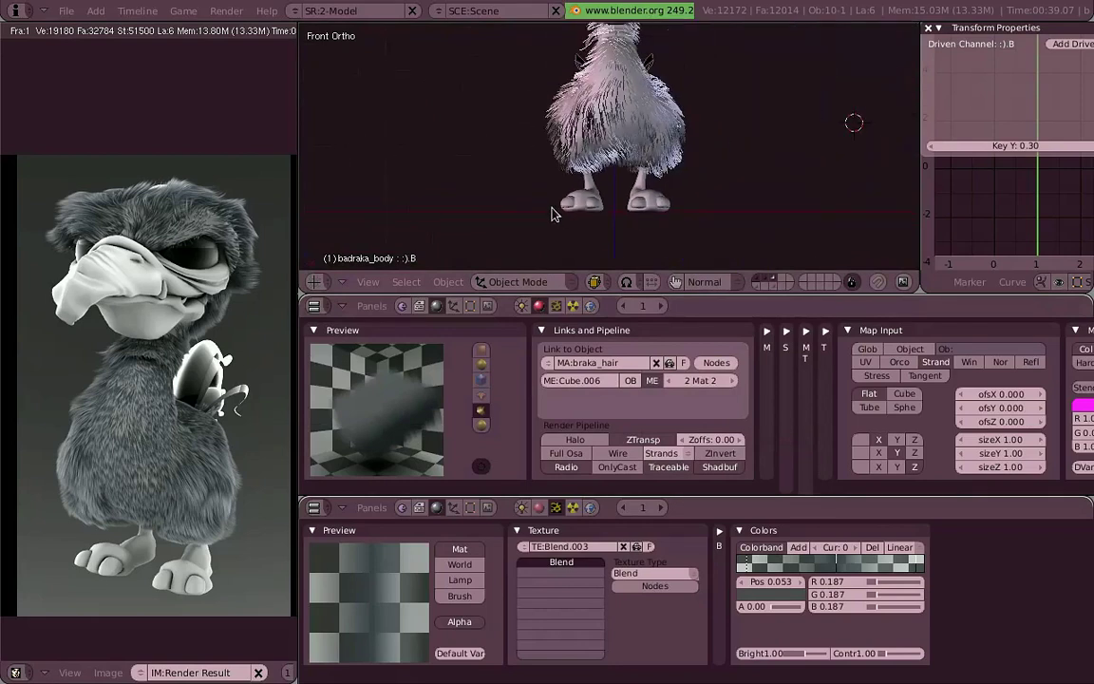
{"action": "scroll", "coordinate": [561, 215], "scroll_direction": "up", "scroll_amount": 2}
{"action": "scroll", "coordinate": [586, 240], "scroll_direction": "down", "scroll_amount": 1}
{"action": "key", "text": "ctrl+Up"}
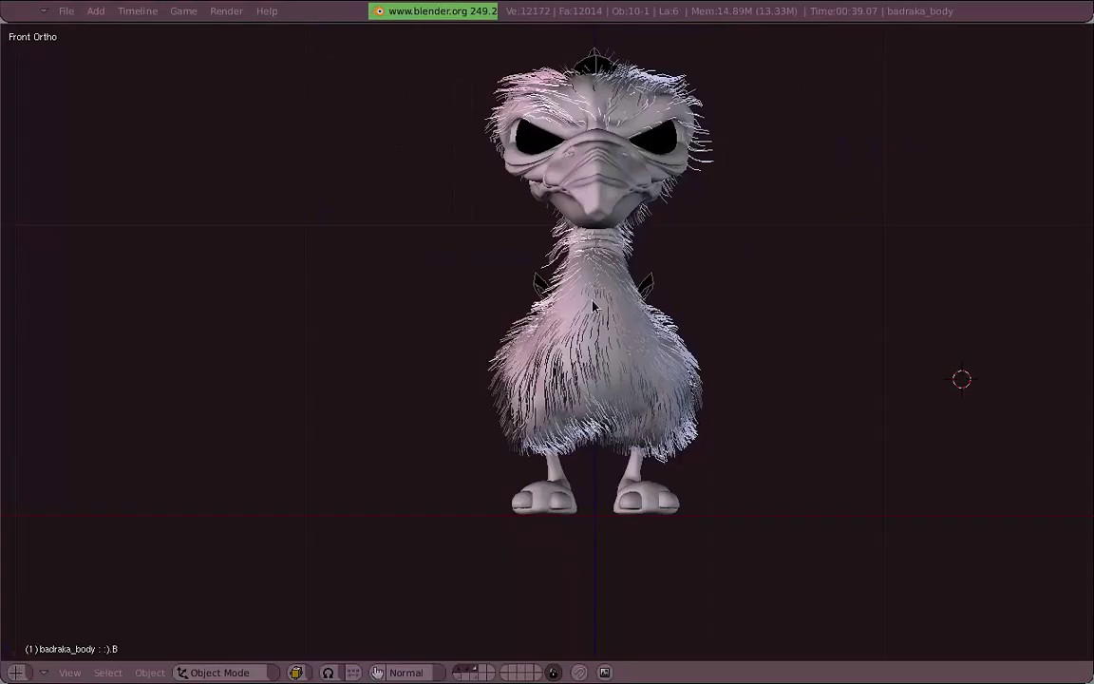
{"action": "scroll", "coordinate": [730, 298], "scroll_direction": "down", "scroll_amount": 4}
{"action": "scroll", "coordinate": [798, 299], "scroll_direction": "down", "scroll_amount": 2}
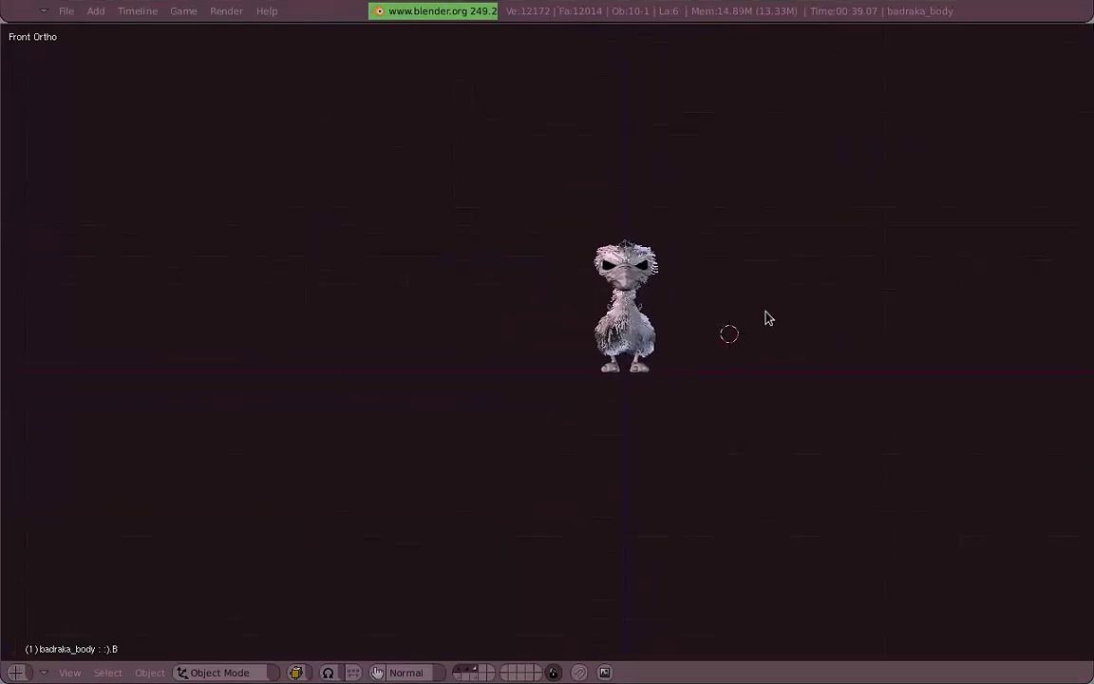
Step: Restore the multi-panel layout and look at Braka through the scene camera
{"action": "key", "text": "ctrl+Up"}
{"action": "scroll", "coordinate": [708, 196], "scroll_direction": "up", "scroll_amount": 2}
{"action": "scroll", "coordinate": [708, 197], "scroll_direction": "up", "scroll_amount": 2}
{"action": "key", "text": "KP_0"}
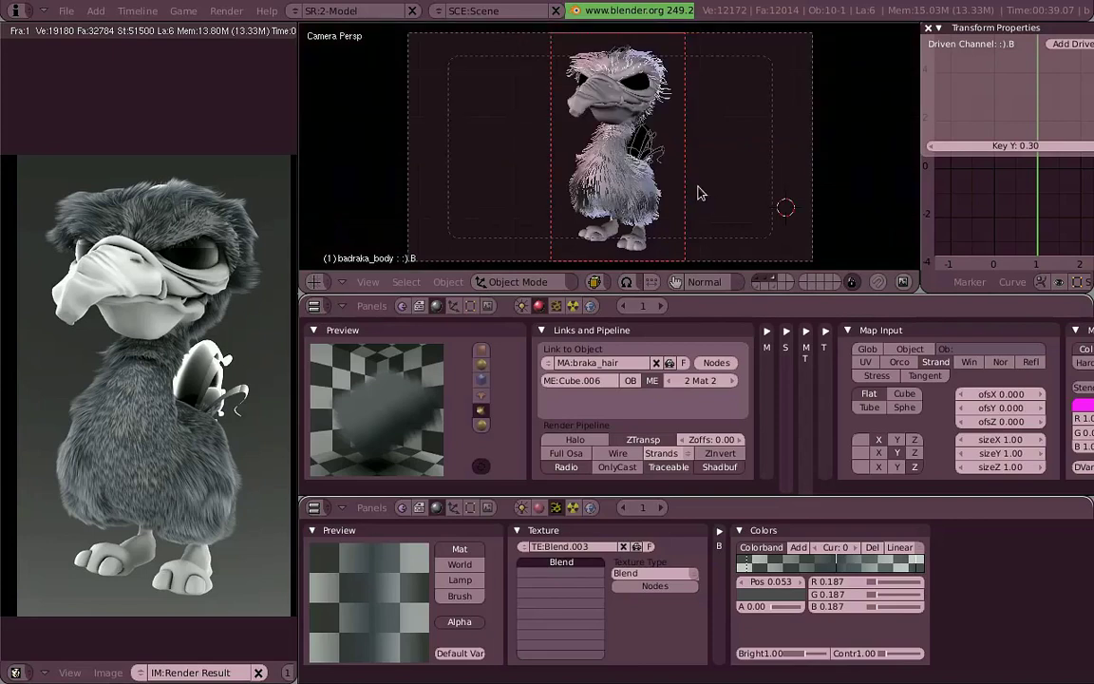
Step: Taper braka_hair strands from Start 0.056 to End 0, raise Width Fade, and render
{"action": "left_click", "coordinate": [662, 453]}
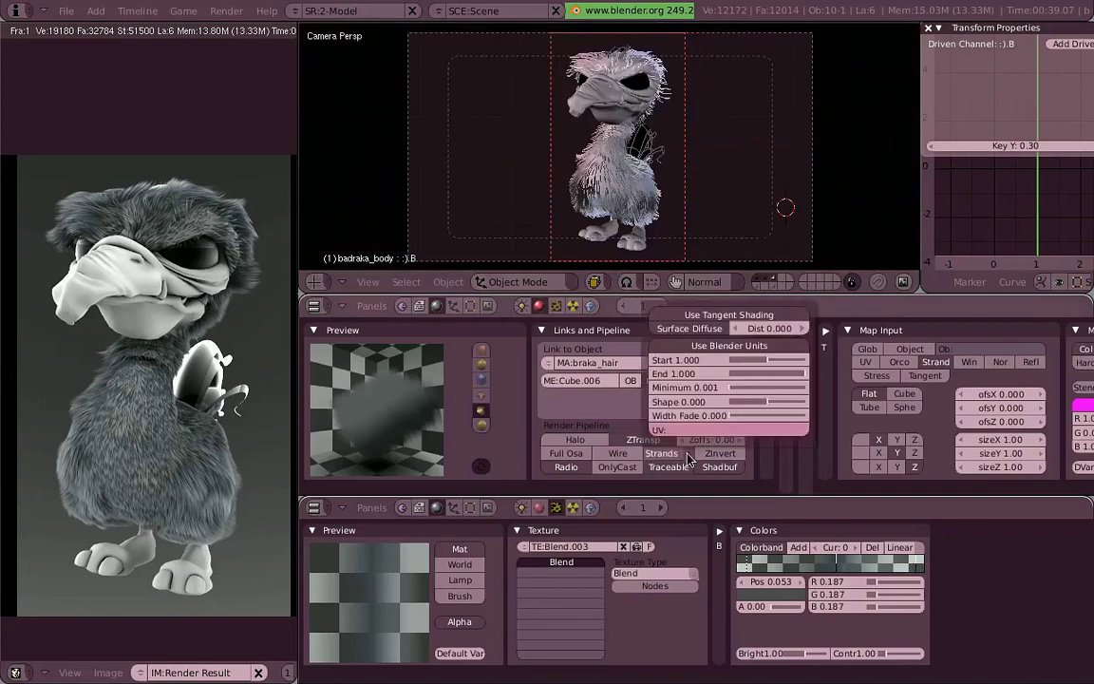
{"action": "left_click_drag", "start_coordinate": [694, 381], "coordinate": [685, 389]}
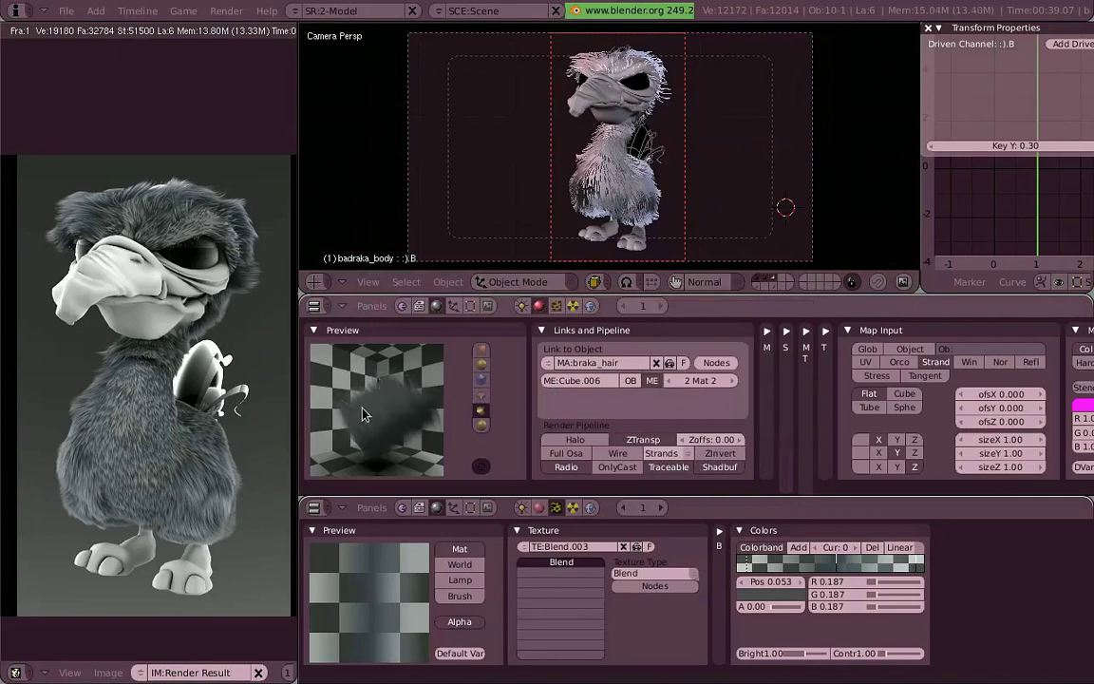
{"action": "left_click_drag", "start_coordinate": [444, 297], "coordinate": [443, 250]}
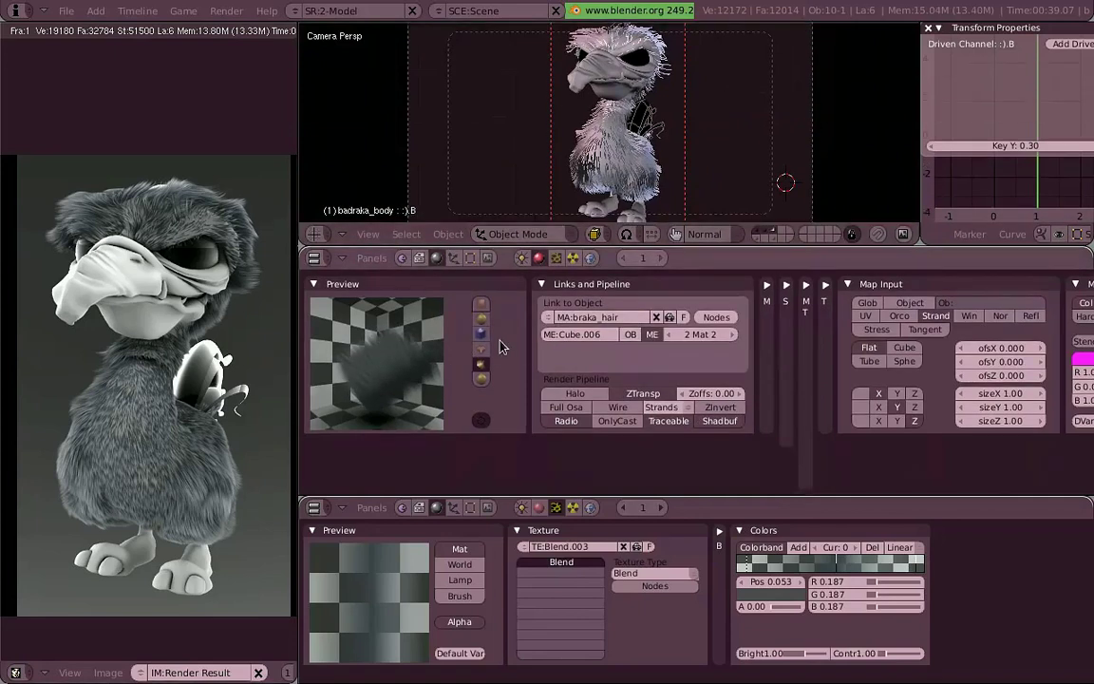
{"action": "mouse_move", "coordinate": [449, 306]}
{"action": "middle_mouse_down", "text": "ctrl"}
{"action": "mouse_move", "coordinate": [590, 375]}
{"action": "mouse_move", "coordinate": [747, 373]}
{"action": "middle_mouse_up", "text": "ctrl"}
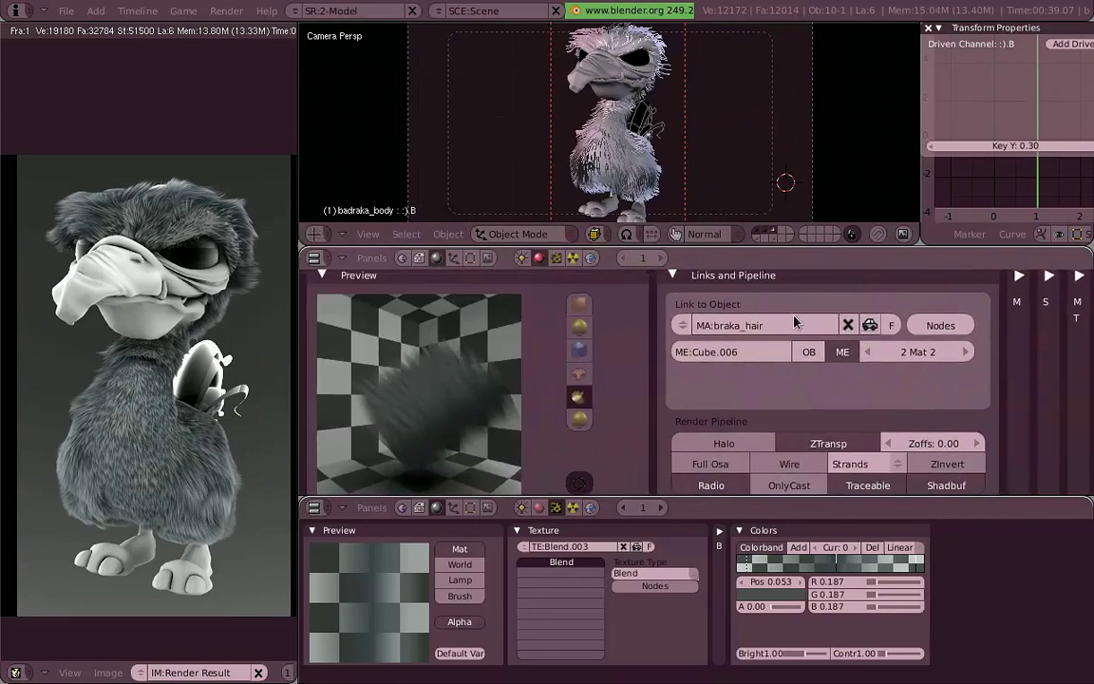
{"action": "left_click_drag", "start_coordinate": [855, 500], "coordinate": [855, 564]}
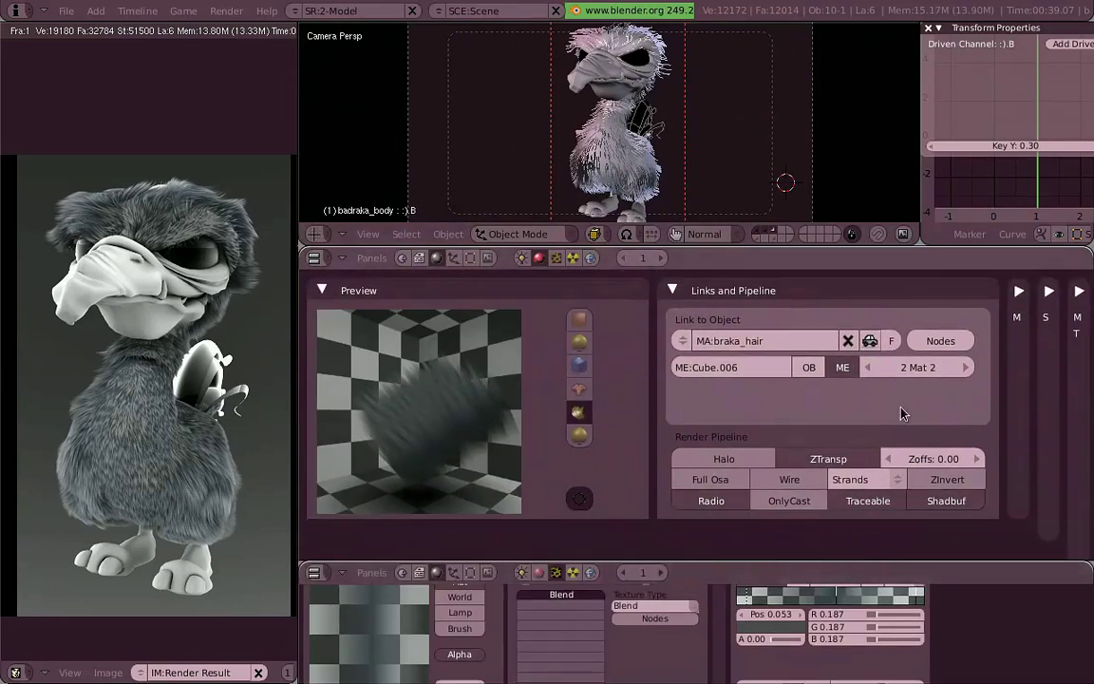
{"action": "left_click", "coordinate": [878, 485]}
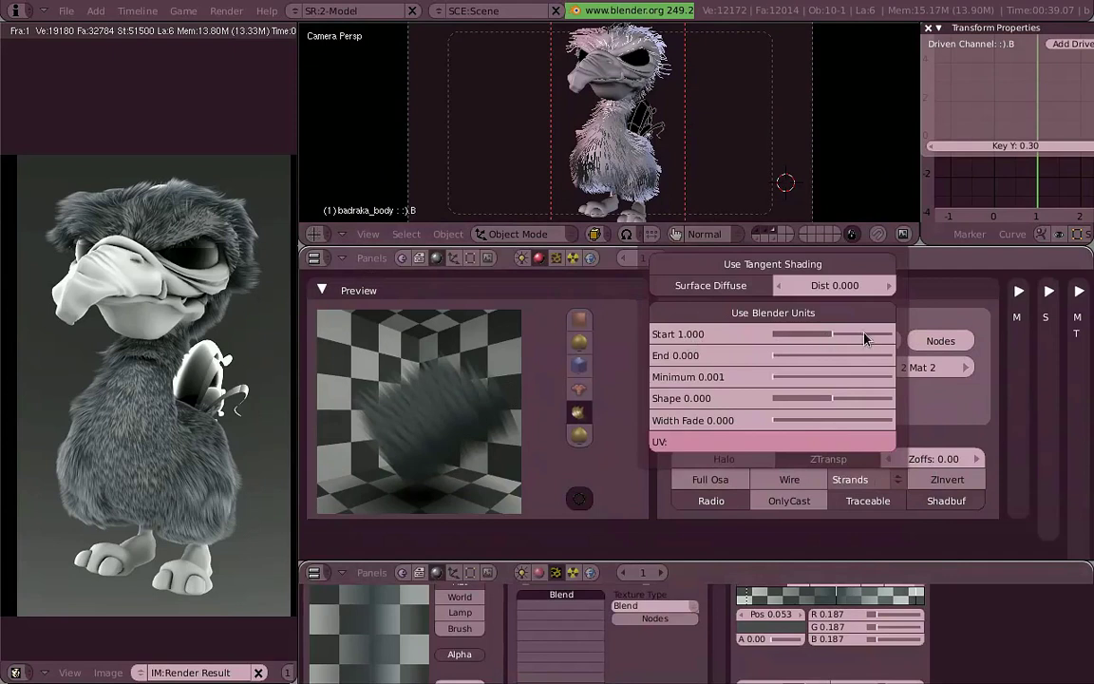
{"action": "mouse_move", "coordinate": [864, 337]}
{"action": "left_mouse_down"}
{"action": "mouse_move", "coordinate": [792, 347]}
{"action": "mouse_move", "coordinate": [812, 349]}
{"action": "left_mouse_up"}
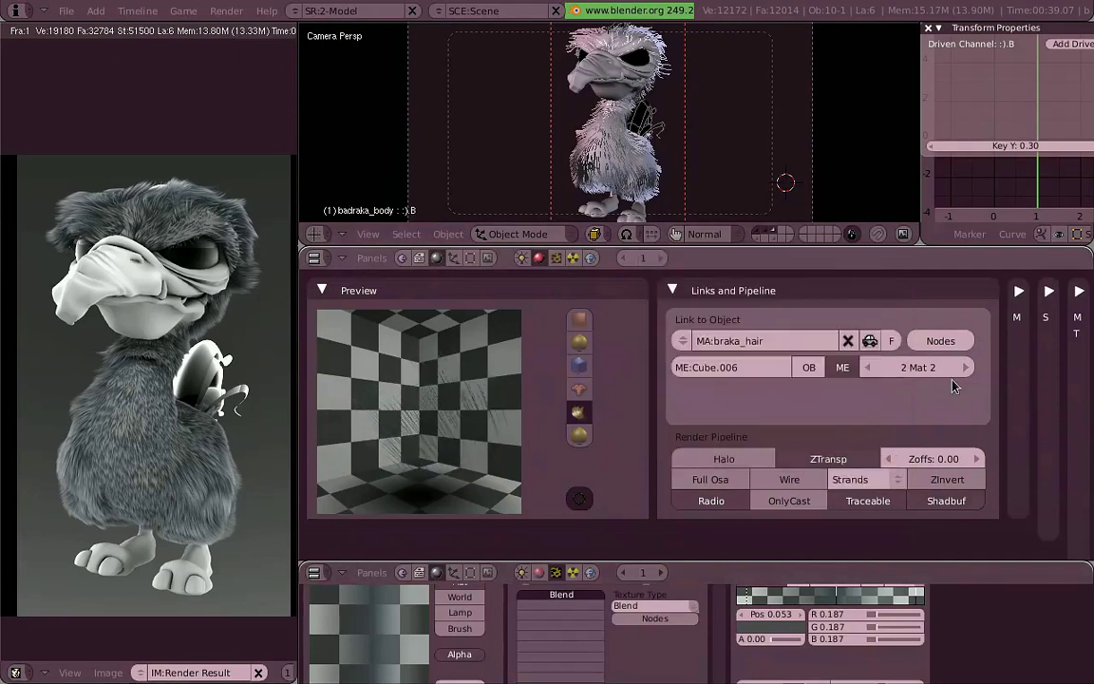
{"action": "left_click", "coordinate": [850, 479]}
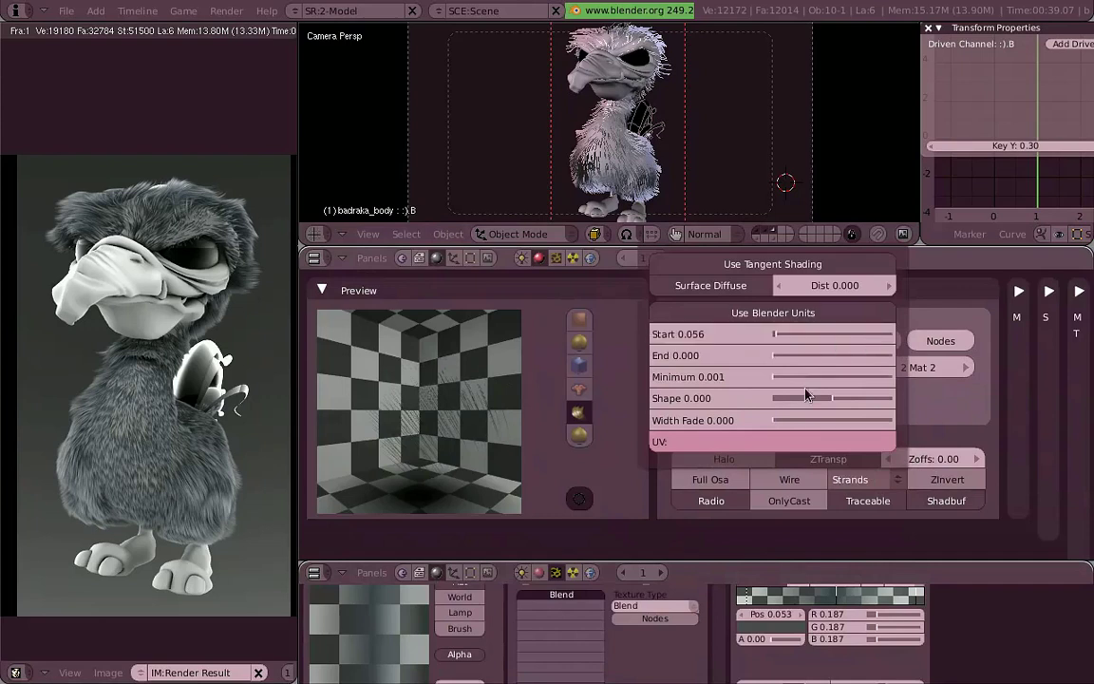
{"action": "left_click", "coordinate": [872, 483]}
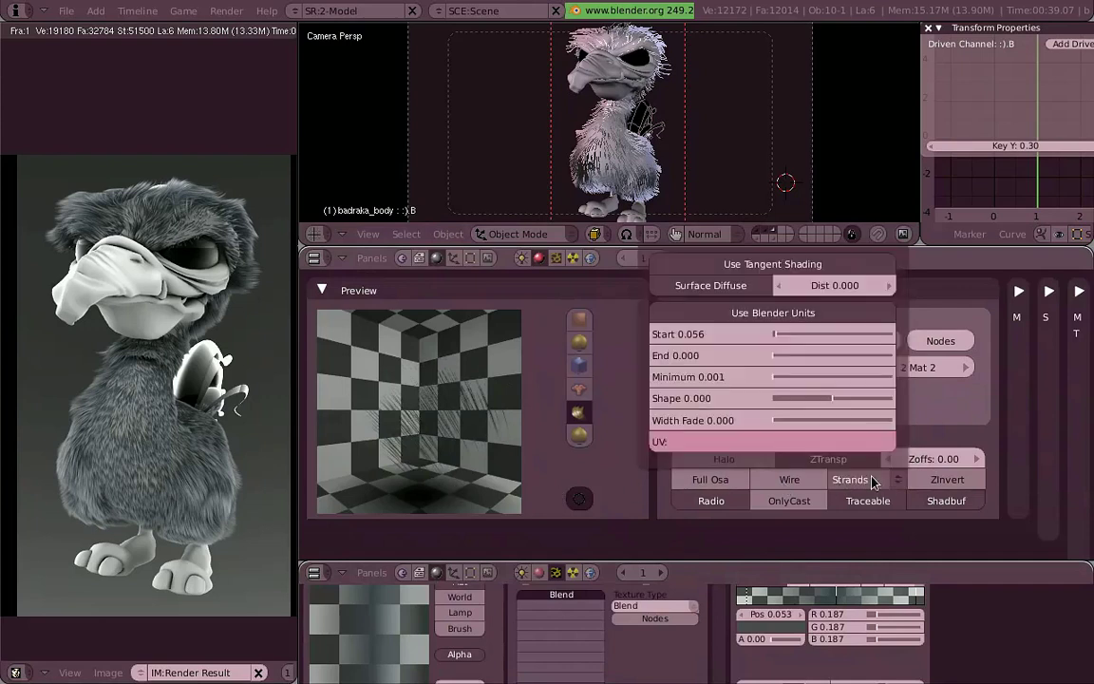
{"action": "left_click", "coordinate": [864, 485]}
{"action": "mouse_move", "coordinate": [774, 420]}
{"action": "left_mouse_down"}
{"action": "mouse_move", "coordinate": [926, 434]}
{"action": "mouse_move", "coordinate": [897, 432]}
{"action": "left_mouse_up"}
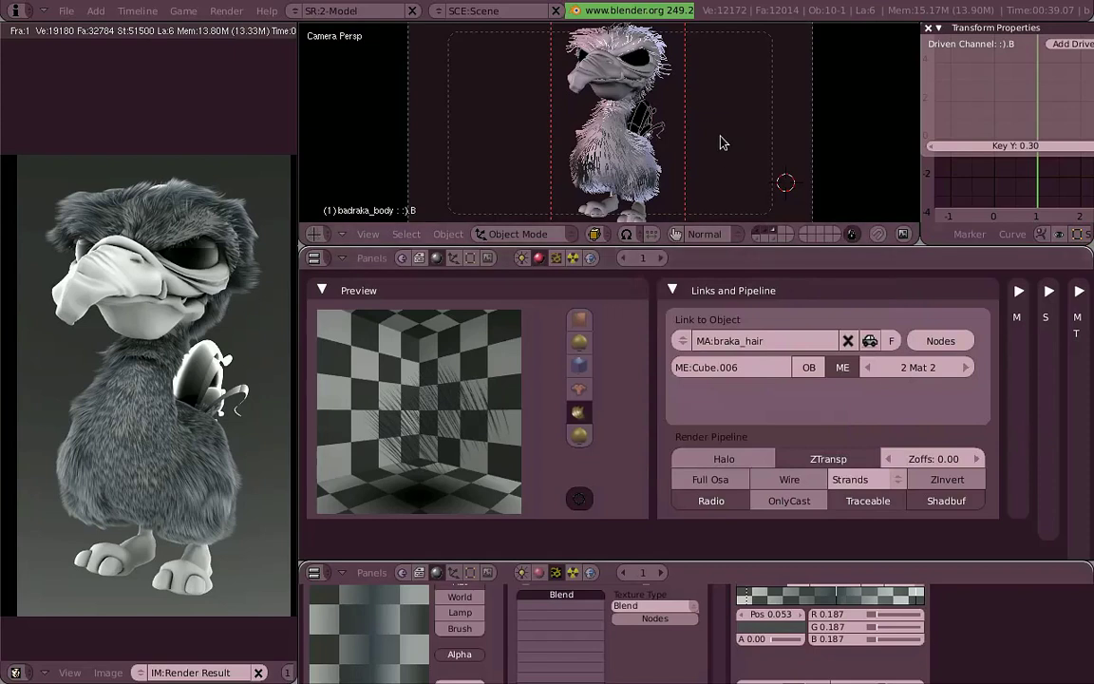
{"action": "key", "text": "F12"}
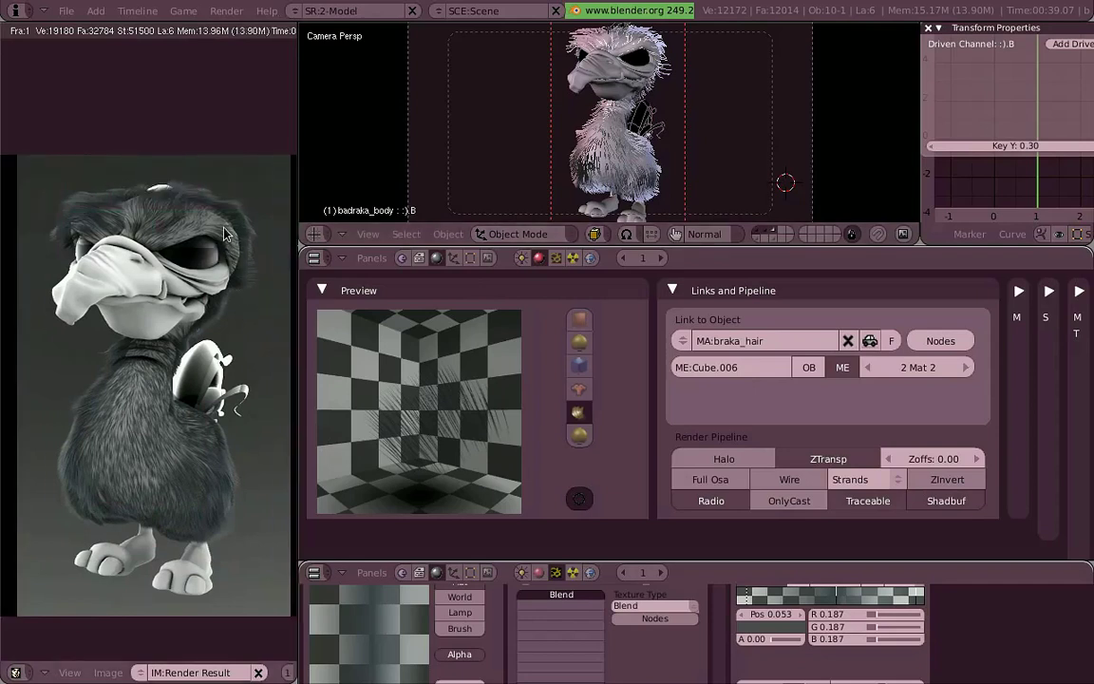
Step: Adjust the braka_hair strand width in the Strands settings
{"action": "scroll", "coordinate": [224, 233], "scroll_direction": "up", "scroll_amount": 2}
{"action": "scroll", "coordinate": [95, 245], "scroll_direction": "up", "scroll_amount": 4}
{"action": "scroll", "coordinate": [138, 261], "scroll_direction": "down", "scroll_amount": 2}
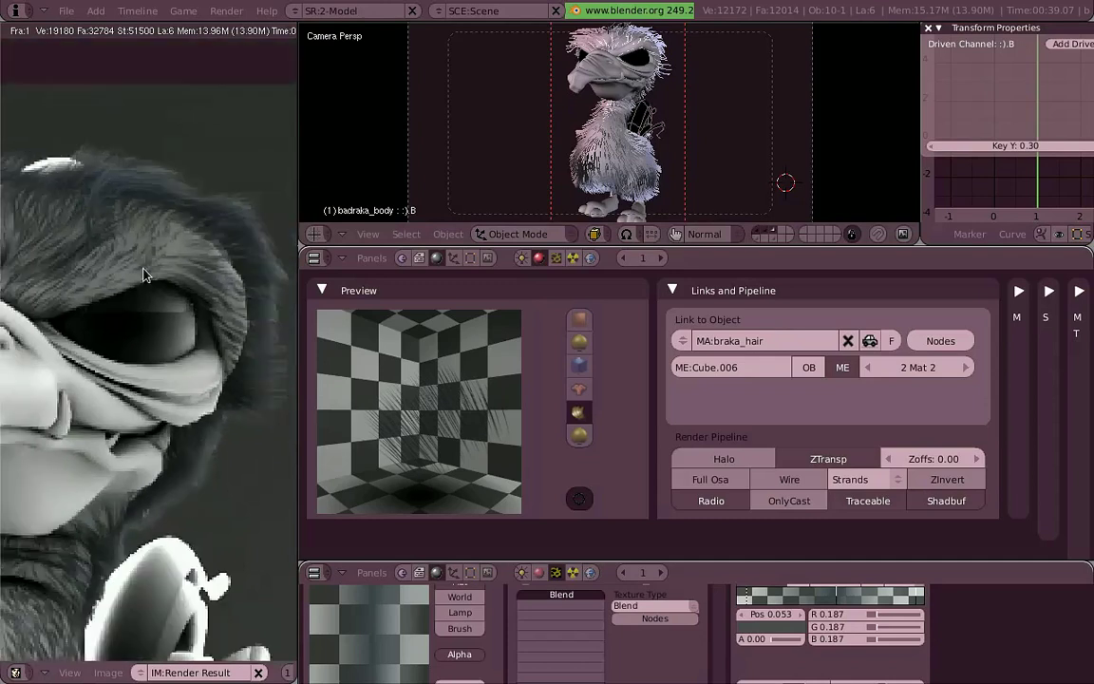
{"action": "scroll", "coordinate": [143, 269], "scroll_direction": "down", "scroll_amount": 4}
{"action": "left_click", "coordinate": [896, 479]}
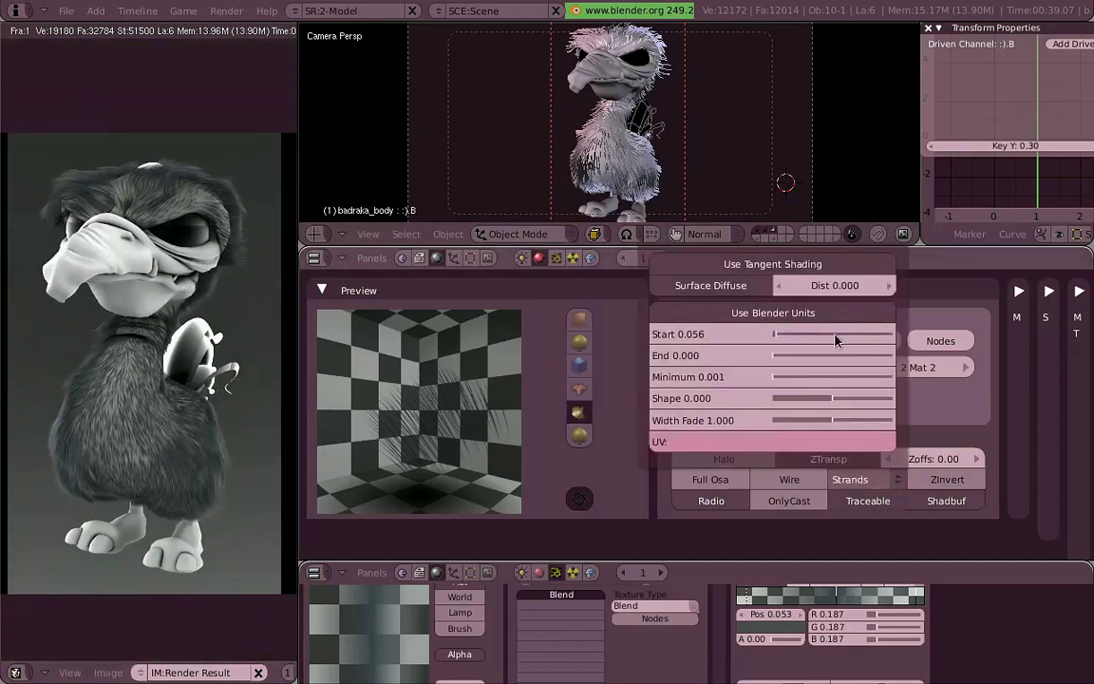
{"action": "left_click", "coordinate": [842, 337]}
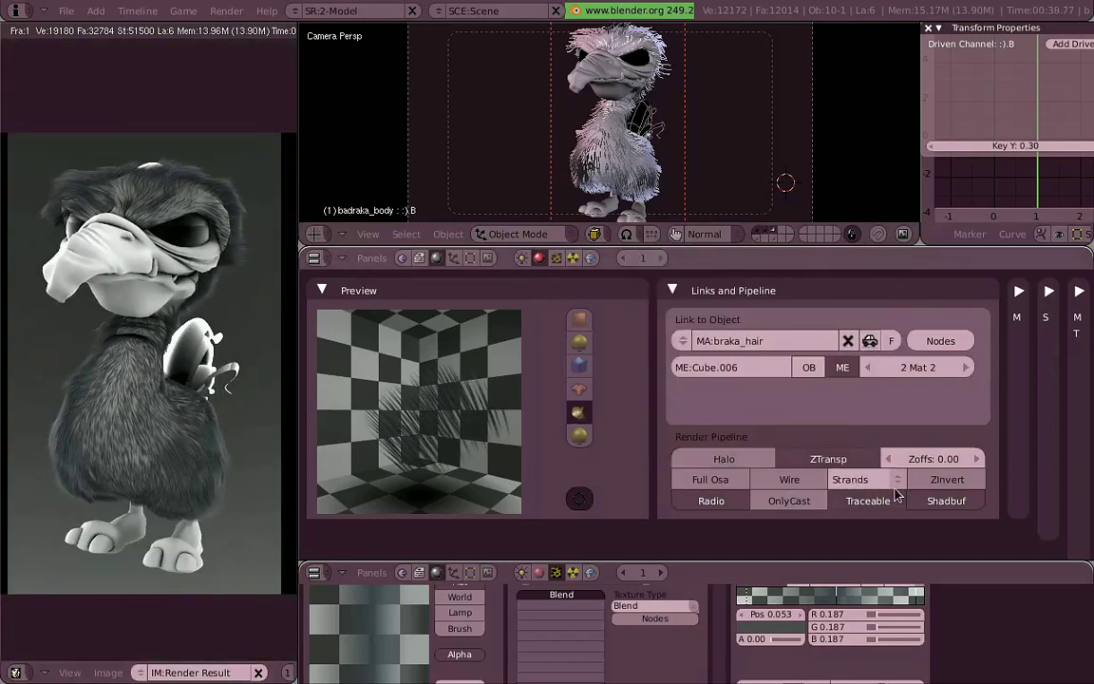
Step: Set a render border around Braka's head and render just that region
{"action": "key", "text": "shift+b"}
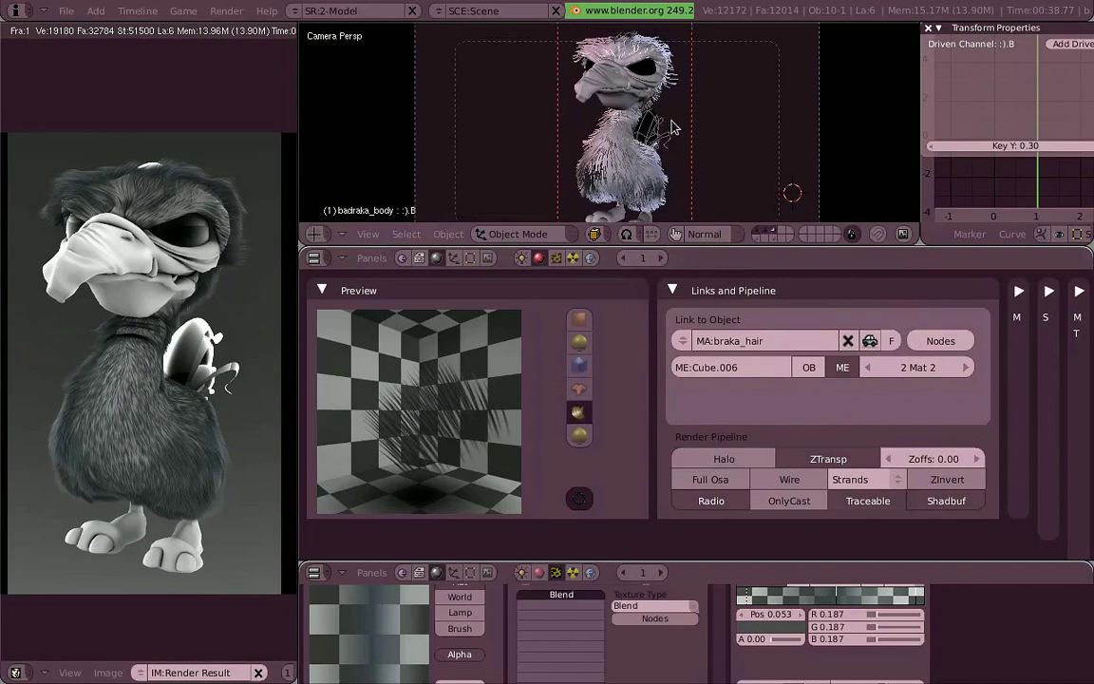
{"action": "left_click_drag", "start_coordinate": [694, 122], "coordinate": [563, 28]}
{"action": "key", "text": "F12"}
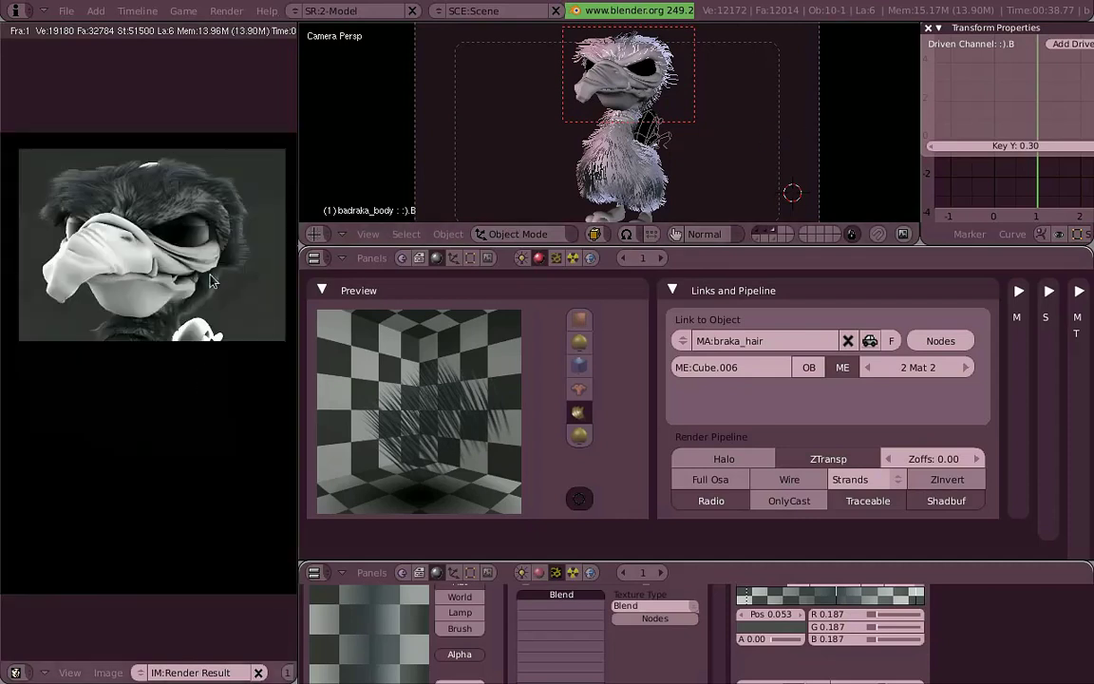
Step: Enable Surface Diffuse on braka_hair strands with a distance of 10.000
{"action": "scroll", "coordinate": [210, 281], "scroll_direction": "up", "scroll_amount": 1}
{"action": "scroll", "coordinate": [190, 204], "scroll_direction": "up", "scroll_amount": 2}
{"action": "scroll", "coordinate": [186, 231], "scroll_direction": "up", "scroll_amount": 2}
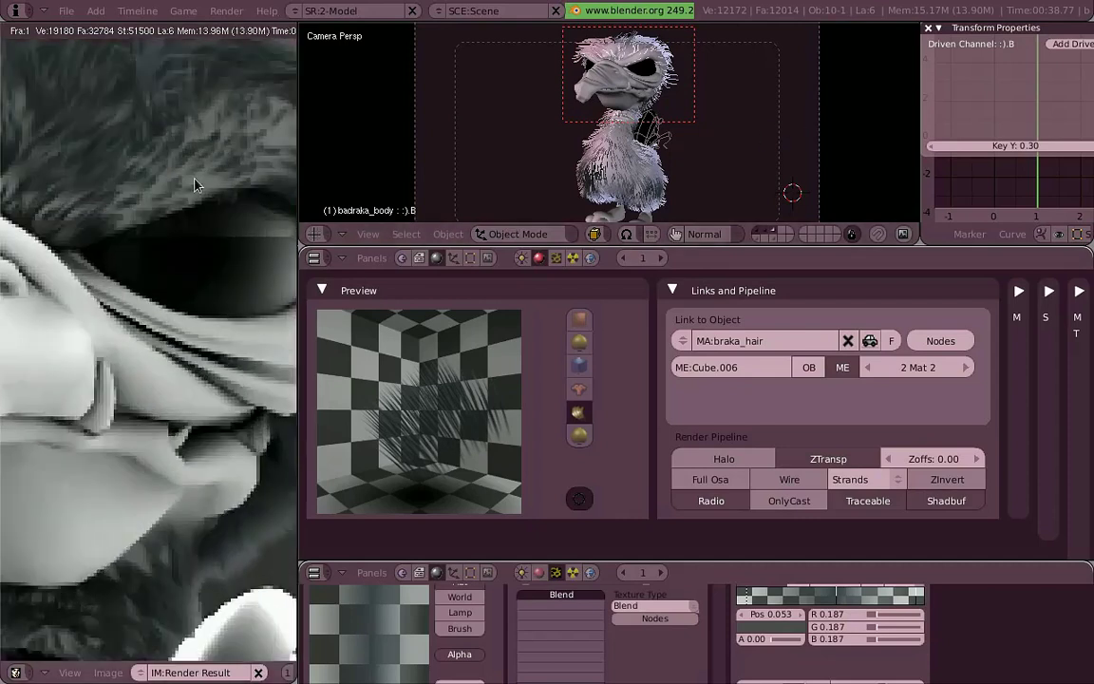
{"action": "scroll", "coordinate": [190, 188], "scroll_direction": "down", "scroll_amount": 2}
{"action": "scroll", "coordinate": [164, 257], "scroll_direction": "up", "scroll_amount": 1}
{"action": "scroll", "coordinate": [207, 276], "scroll_direction": "up", "scroll_amount": 2}
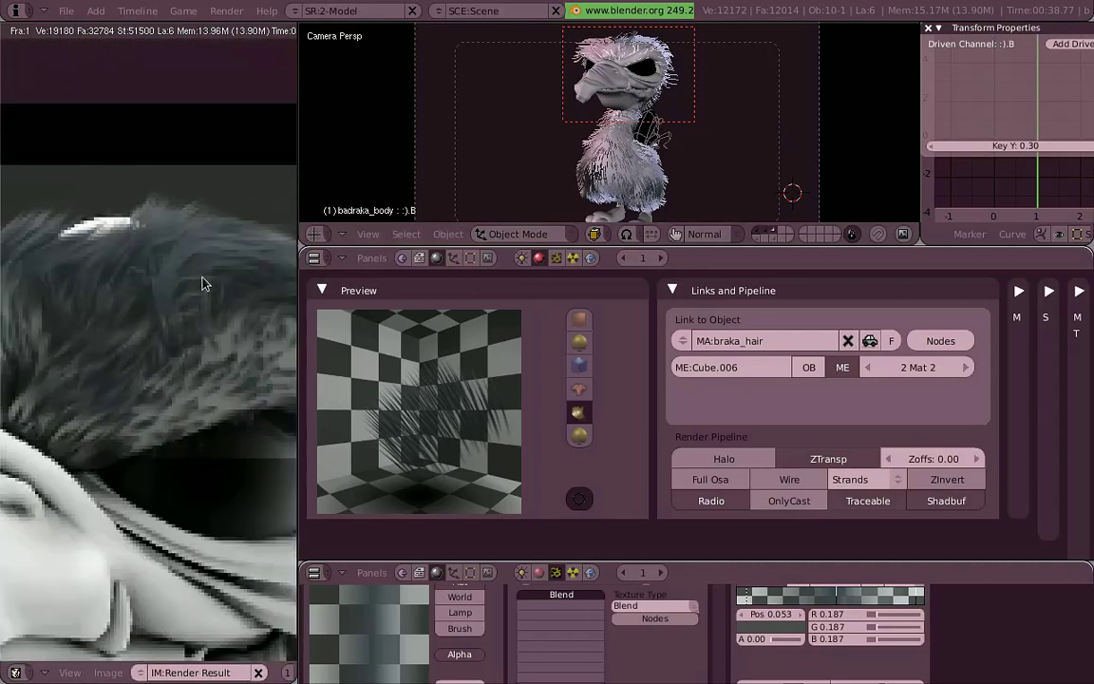
{"action": "scroll", "coordinate": [171, 271], "scroll_direction": "down", "scroll_amount": 2}
{"action": "scroll", "coordinate": [142, 304], "scroll_direction": "up", "scroll_amount": 1}
{"action": "scroll", "coordinate": [208, 316], "scroll_direction": "up", "scroll_amount": 1}
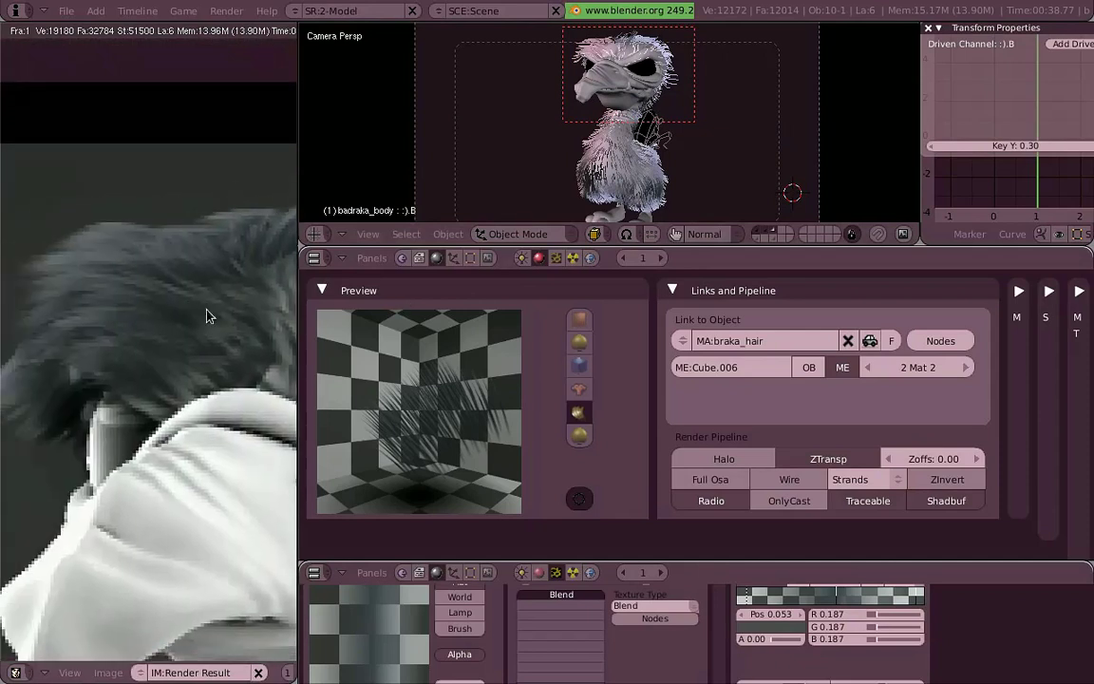
{"action": "scroll", "coordinate": [190, 409], "scroll_direction": "up", "scroll_amount": 1}
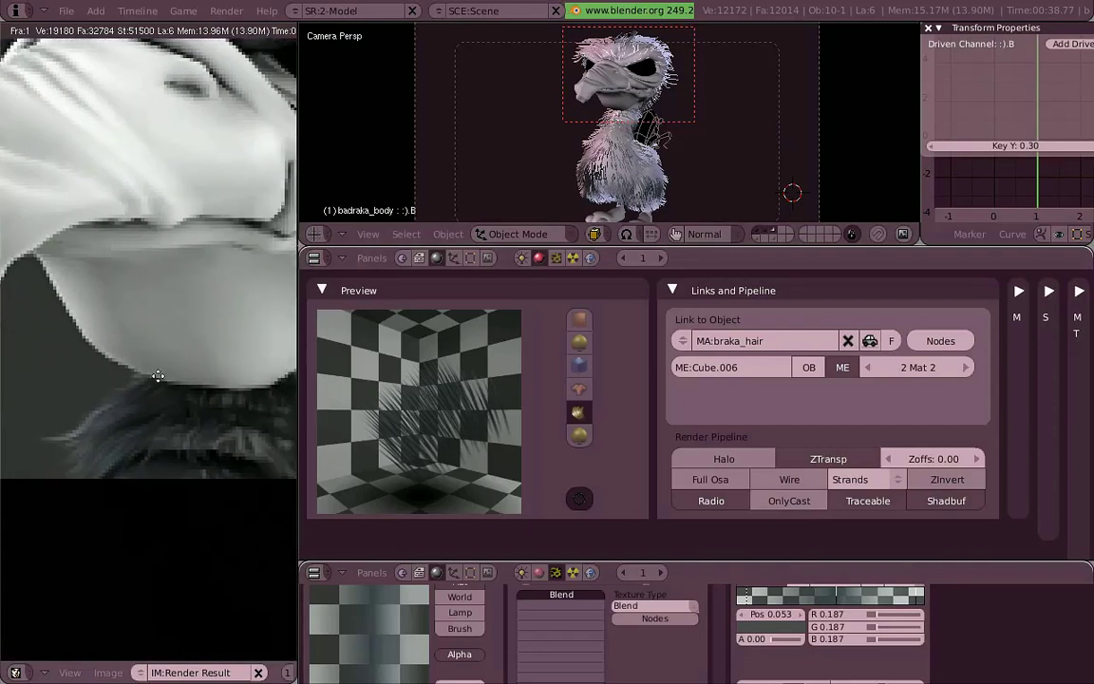
{"action": "scroll", "coordinate": [171, 371], "scroll_direction": "up", "scroll_amount": 1}
{"action": "scroll", "coordinate": [173, 376], "scroll_direction": "down", "scroll_amount": 3}
{"action": "scroll", "coordinate": [175, 376], "scroll_direction": "down", "scroll_amount": 1}
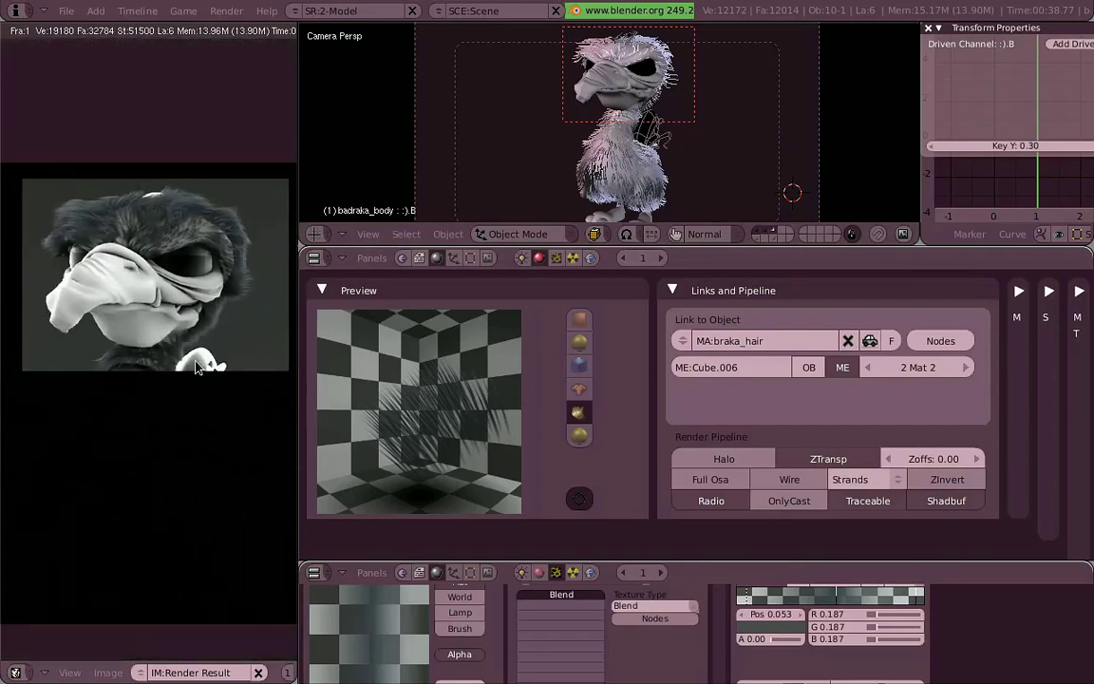
{"action": "left_click", "coordinate": [855, 480]}
{"action": "left_click_drag", "start_coordinate": [794, 296], "coordinate": [884, 296]}
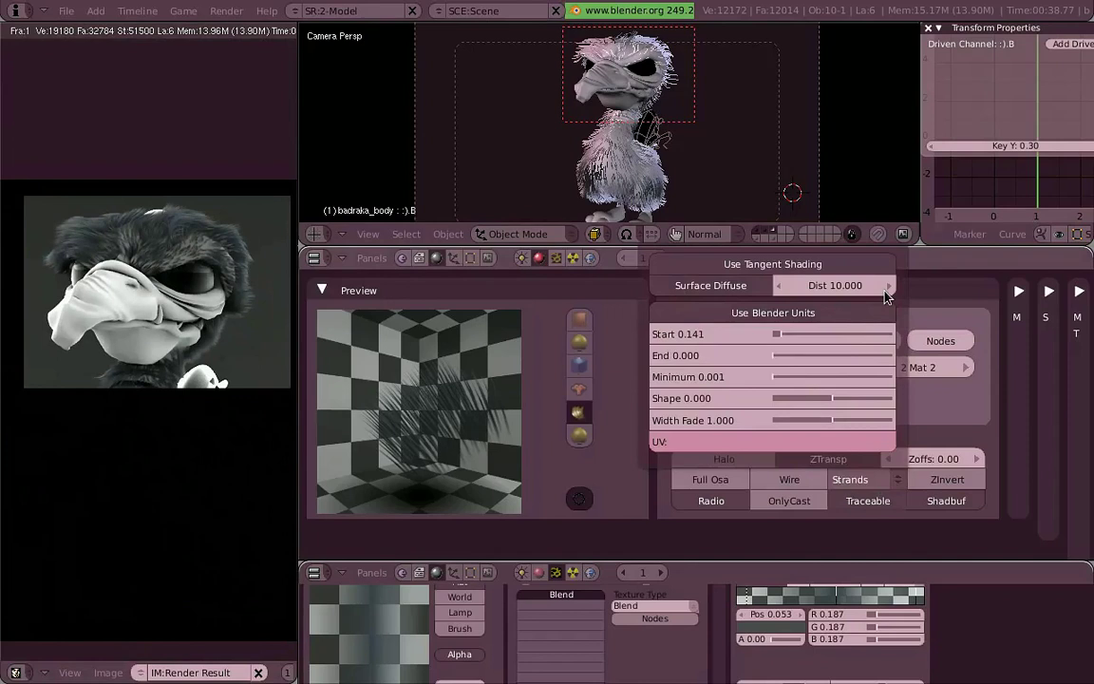
Step: Set strand Width Fade to 0.000 and re-render the head region
{"action": "left_click", "coordinate": [850, 479]}
{"action": "left_click_drag", "start_coordinate": [833, 420], "coordinate": [773, 420]}
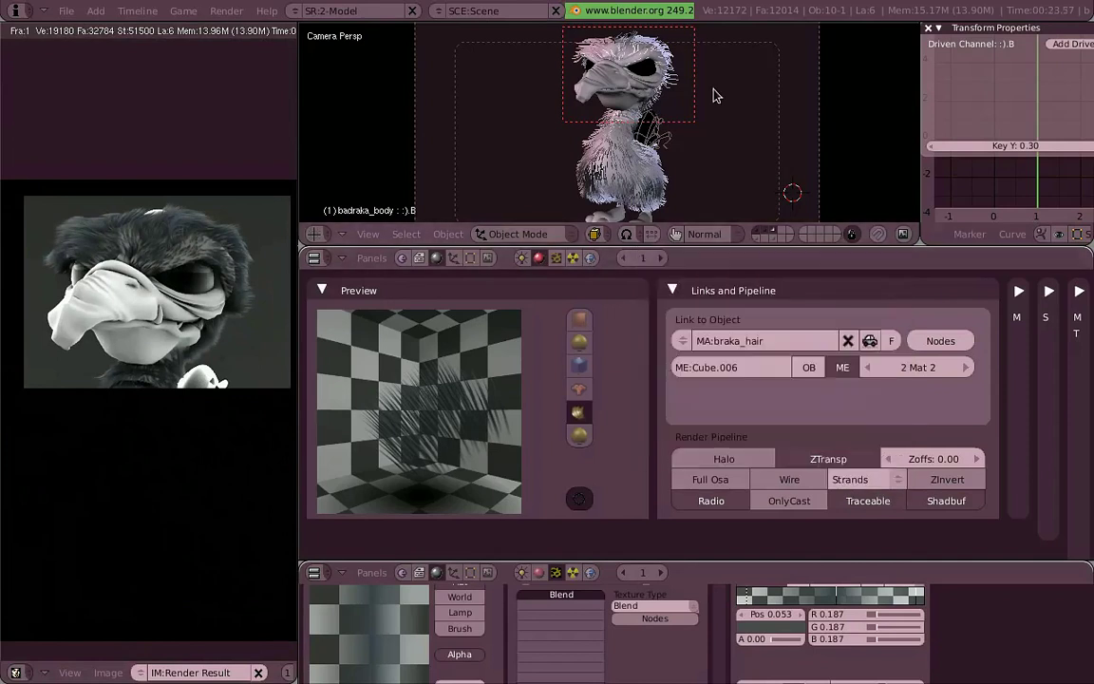
{"action": "key", "text": "F12"}
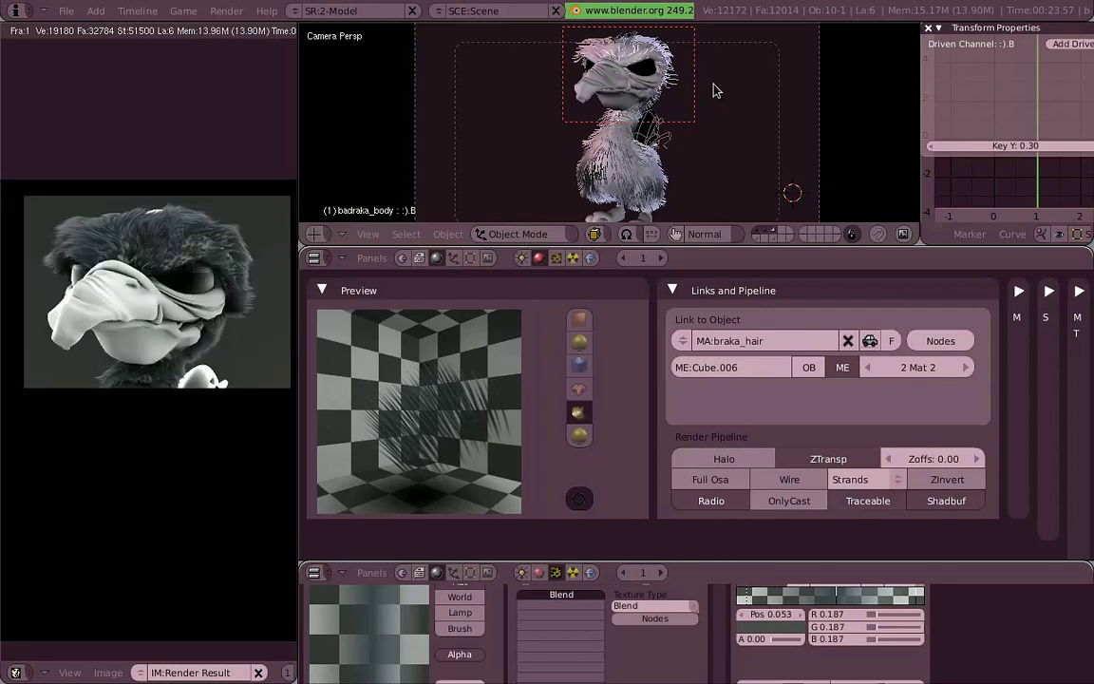
Step: Set the hair particle Children Render Amount to 100
{"action": "scroll", "coordinate": [124, 323], "scroll_direction": "up", "scroll_amount": 1}
{"action": "scroll", "coordinate": [123, 323], "scroll_direction": "up", "scroll_amount": 1}
{"action": "scroll", "coordinate": [123, 323], "scroll_direction": "up", "scroll_amount": 1}
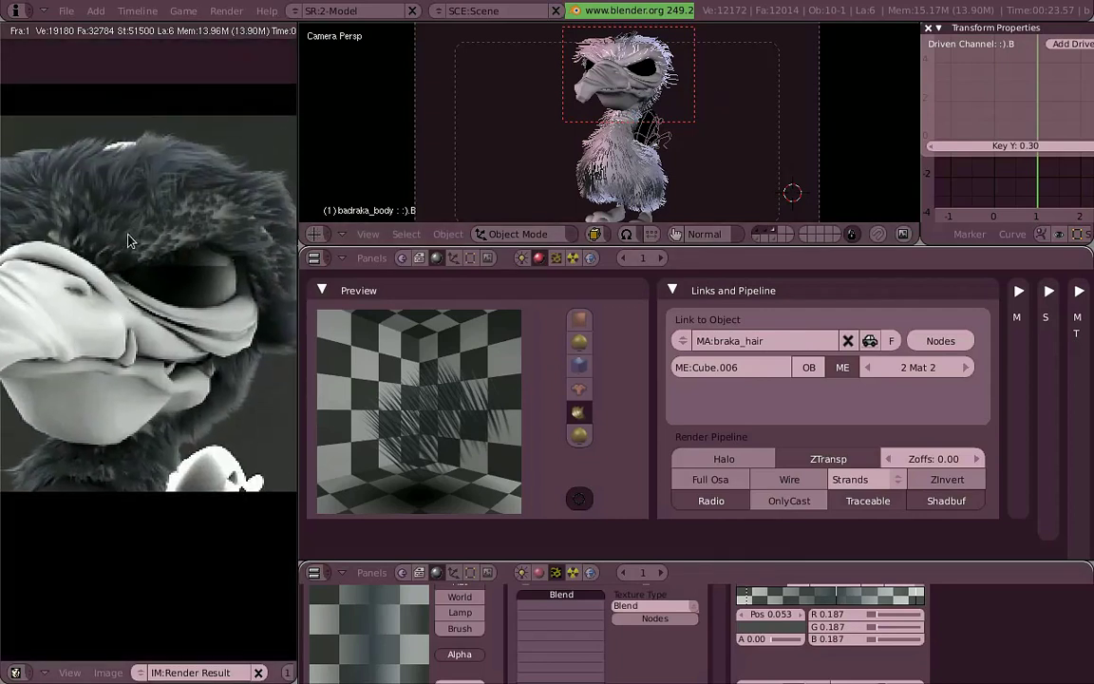
{"action": "scroll", "coordinate": [123, 266], "scroll_direction": "down", "scroll_amount": 1}
{"action": "scroll", "coordinate": [183, 328], "scroll_direction": "down", "scroll_amount": 1}
{"action": "scroll", "coordinate": [204, 341], "scroll_direction": "down", "scroll_amount": 1}
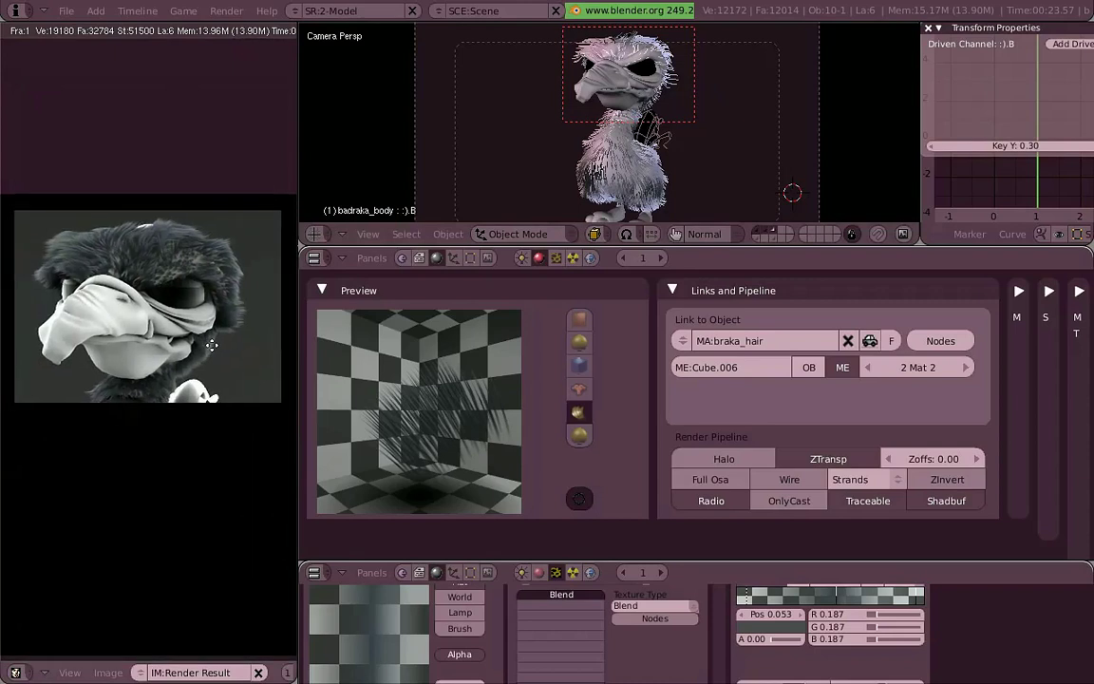
{"action": "left_click", "coordinate": [459, 262]}
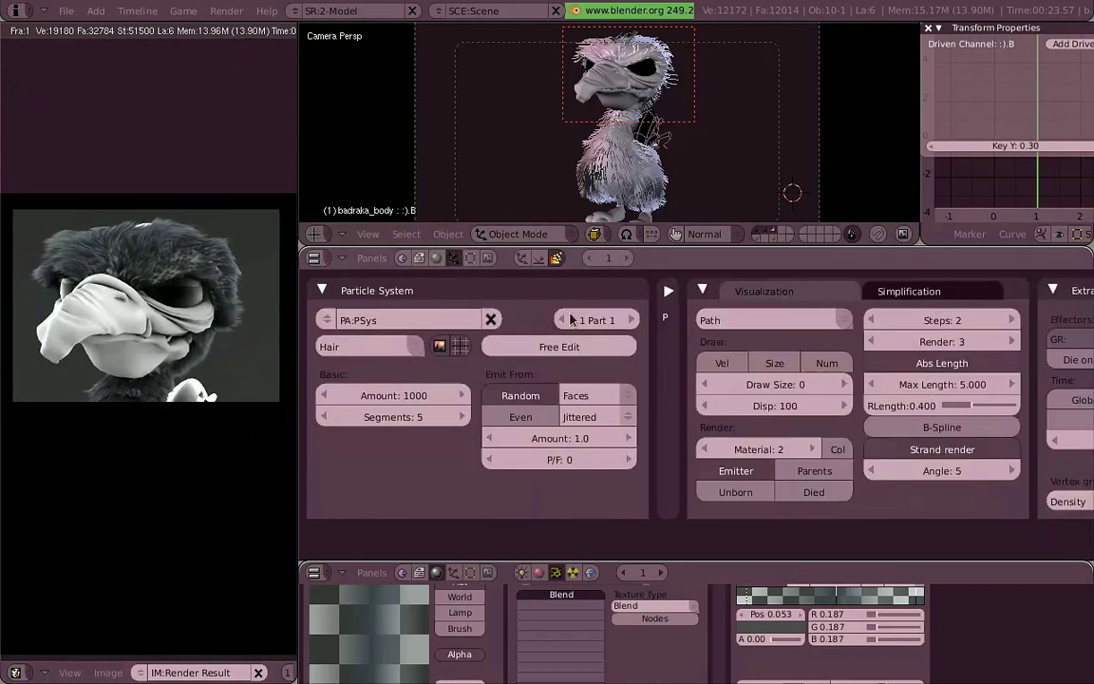
{"action": "middle_click_drag", "start_coordinate": [1045, 339], "coordinate": [642, 389]}
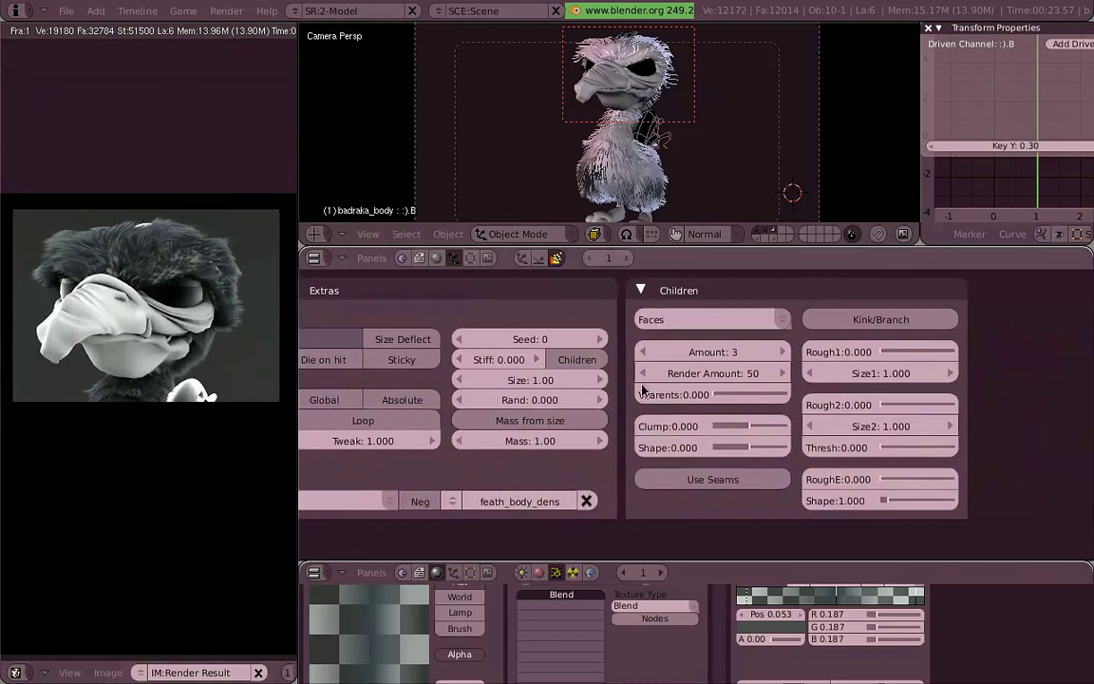
{"action": "left_click", "coordinate": [745, 376]}
{"action": "type", "text": "100"}
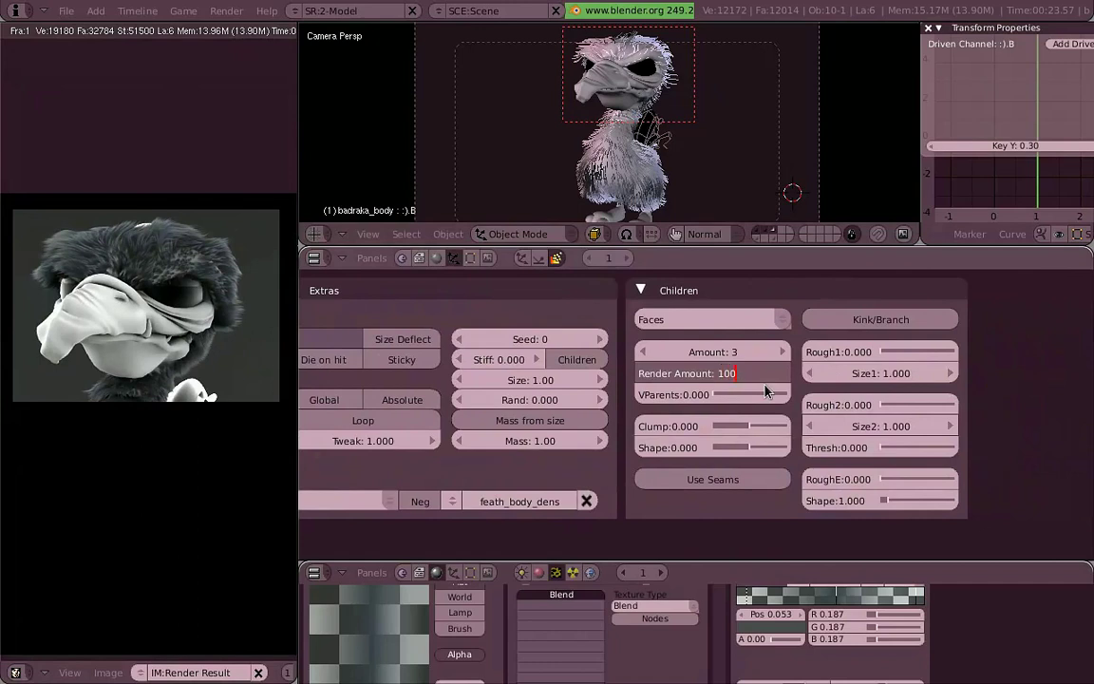
{"action": "key", "text": "Return"}
Step: Draw a render border around the whole of Braka and render the scene
{"action": "scroll", "coordinate": [665, 143], "scroll_direction": "down", "scroll_amount": 1}
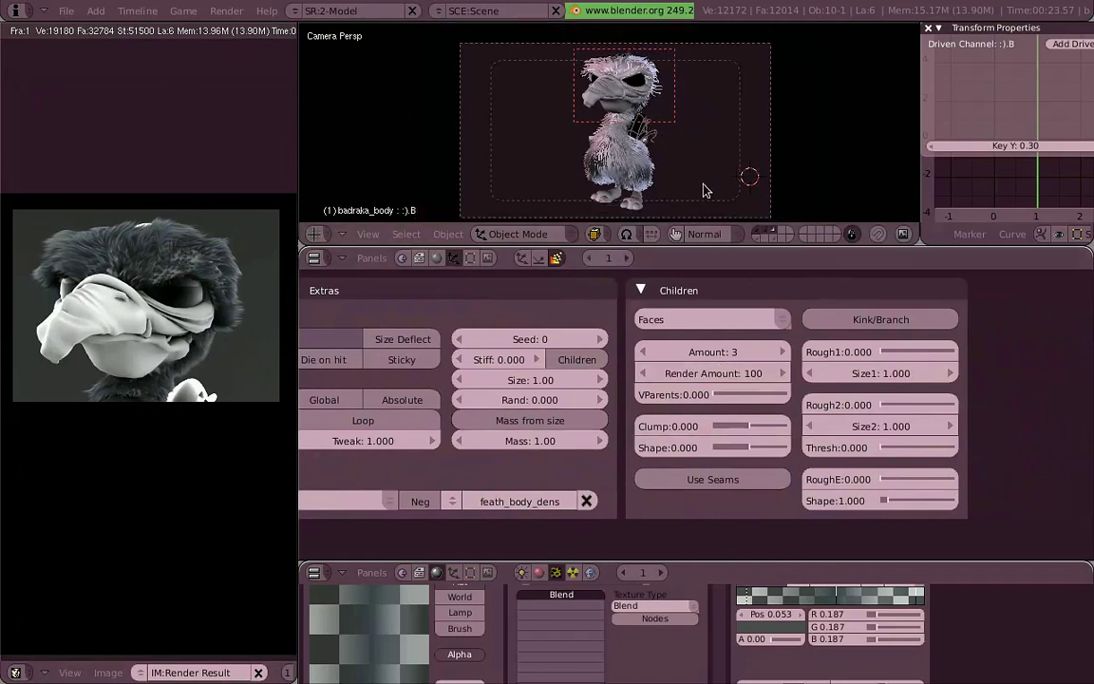
{"action": "key", "text": "shift+b"}
{"action": "left_click_drag", "start_coordinate": [677, 219], "coordinate": [562, 52]}
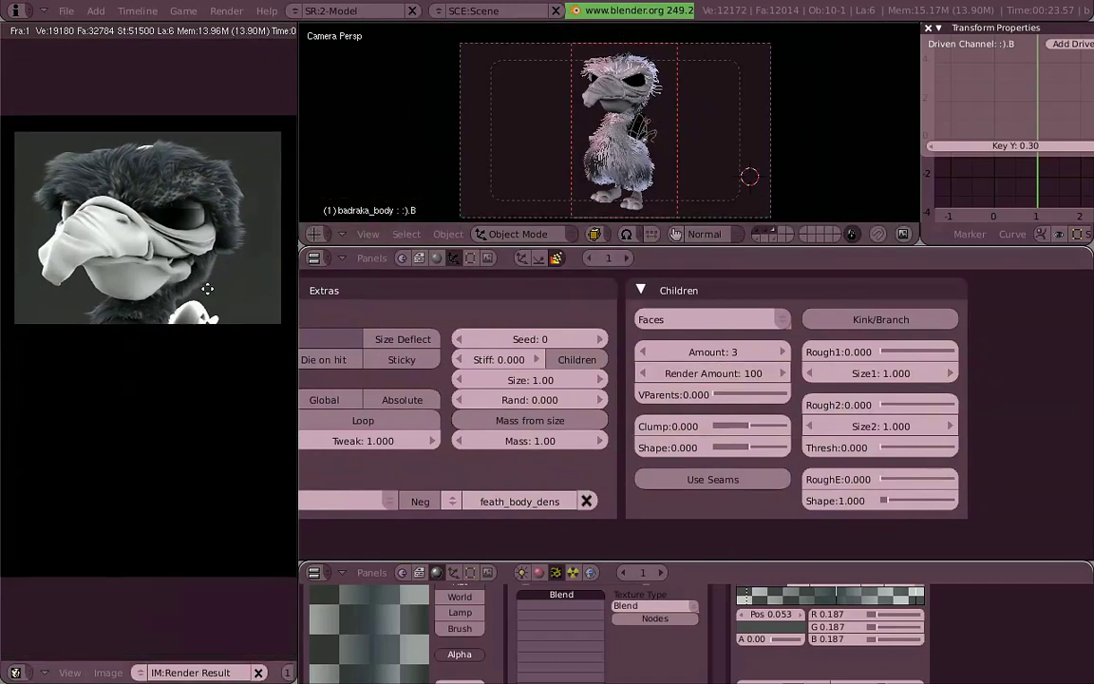
{"action": "scroll", "coordinate": [221, 302], "scroll_direction": "up", "scroll_amount": 1}
{"action": "scroll", "coordinate": [222, 302], "scroll_direction": "up", "scroll_amount": 1}
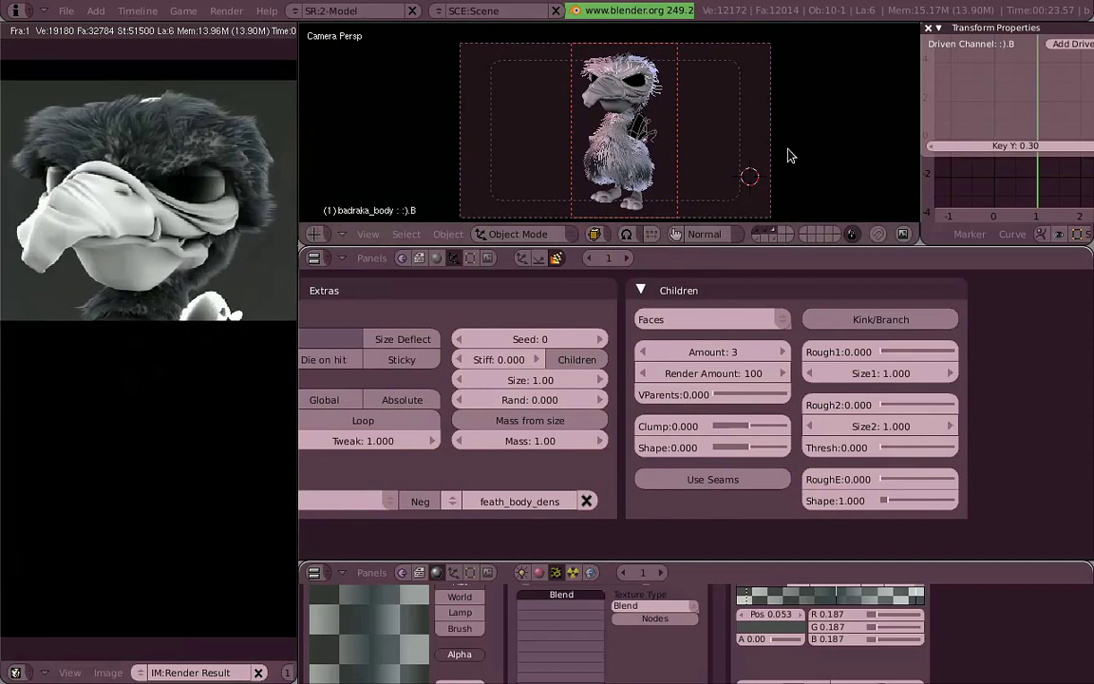
{"action": "key", "text": "F12"}
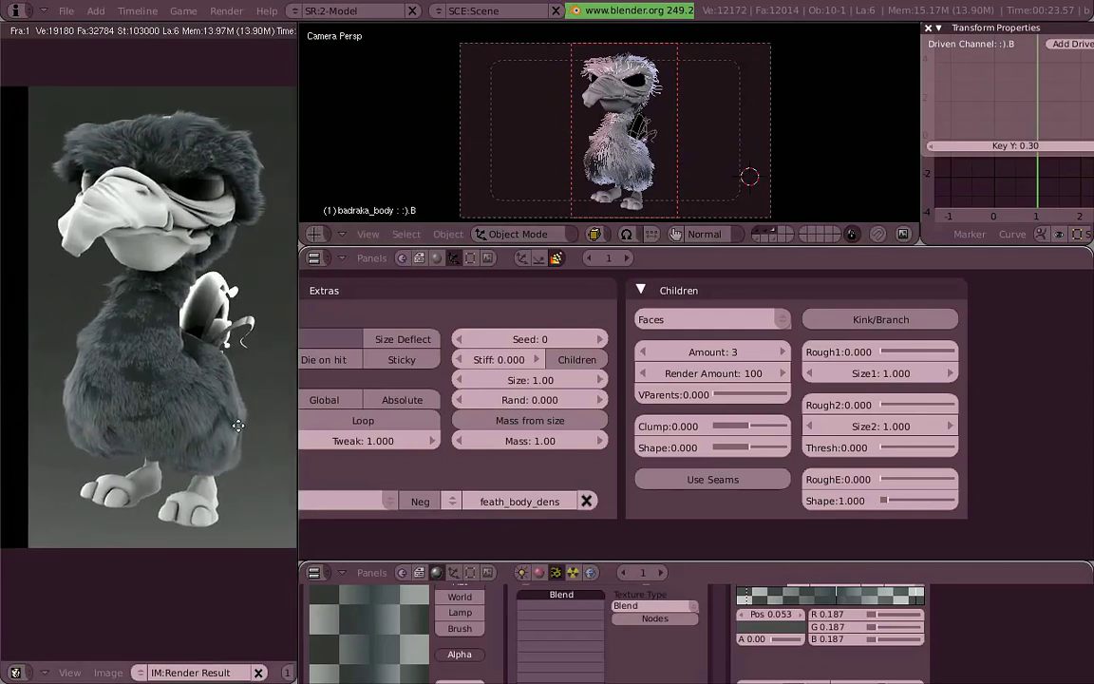
Step: Zoom and pan the render to inspect the denser fur on the body, feet and beak
{"action": "scroll", "coordinate": [190, 418], "scroll_direction": "up", "scroll_amount": 3}
{"action": "scroll", "coordinate": [173, 356], "scroll_direction": "up", "scroll_amount": 2}
{"action": "scroll", "coordinate": [194, 297], "scroll_direction": "up", "scroll_amount": 2}
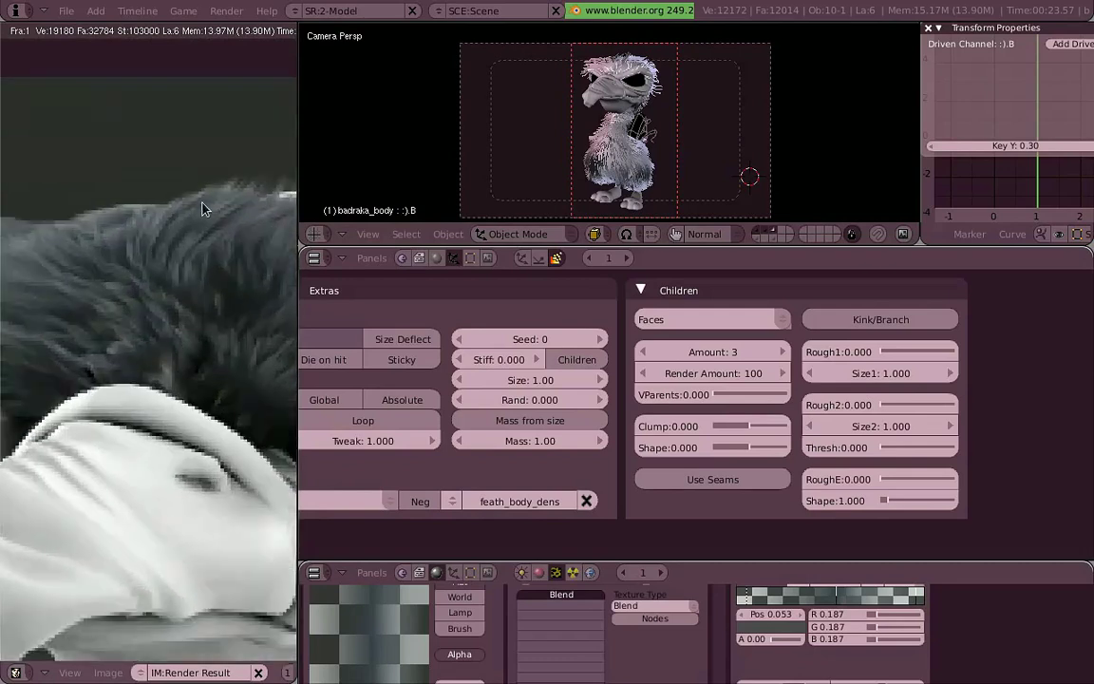
{"action": "scroll", "coordinate": [202, 209], "scroll_direction": "down", "scroll_amount": 3}
{"action": "middle_click_drag", "start_coordinate": [169, 395], "coordinate": [203, 148]}
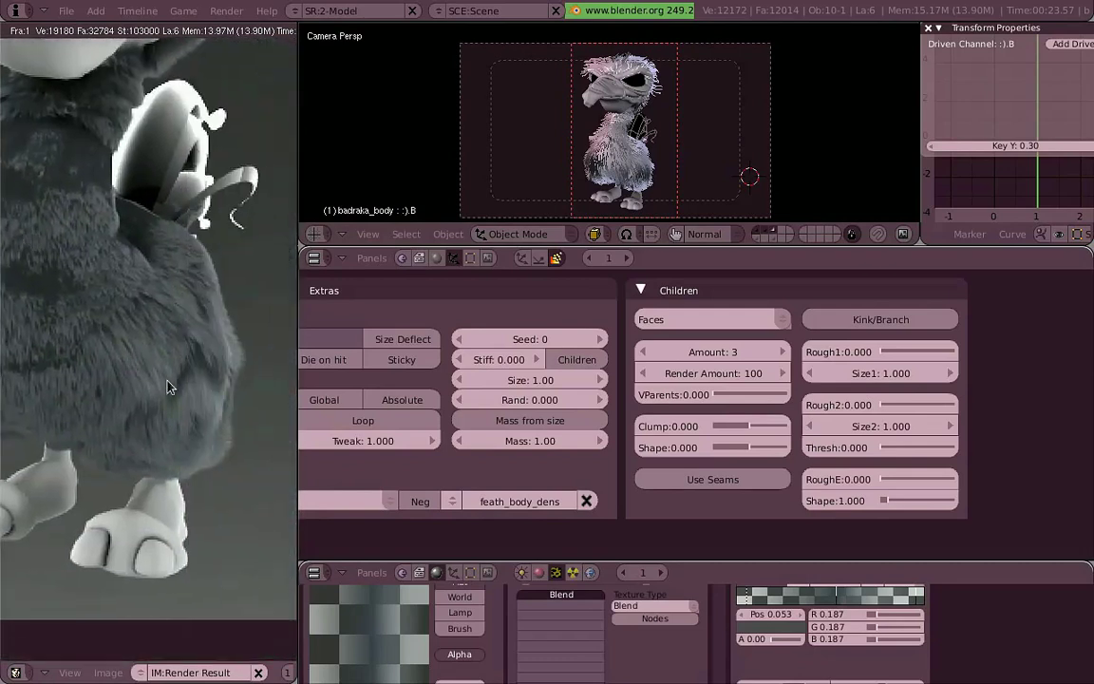
{"action": "scroll", "coordinate": [167, 387], "scroll_direction": "up", "scroll_amount": 2}
{"action": "scroll", "coordinate": [129, 356], "scroll_direction": "up", "scroll_amount": 1}
{"action": "scroll", "coordinate": [131, 377], "scroll_direction": "up", "scroll_amount": 1}
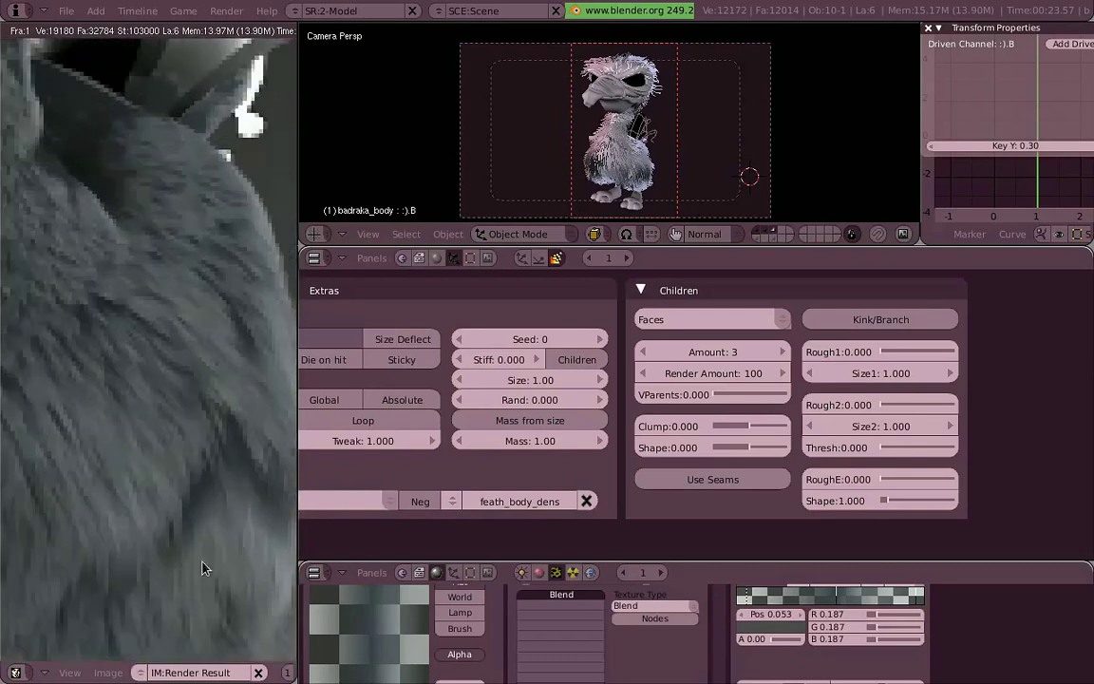
{"action": "mouse_move", "coordinate": [219, 593]}
{"action": "middle_mouse_down"}
{"action": "mouse_move", "coordinate": [149, 237]}
{"action": "mouse_move", "coordinate": [189, 493]}
{"action": "middle_mouse_up"}
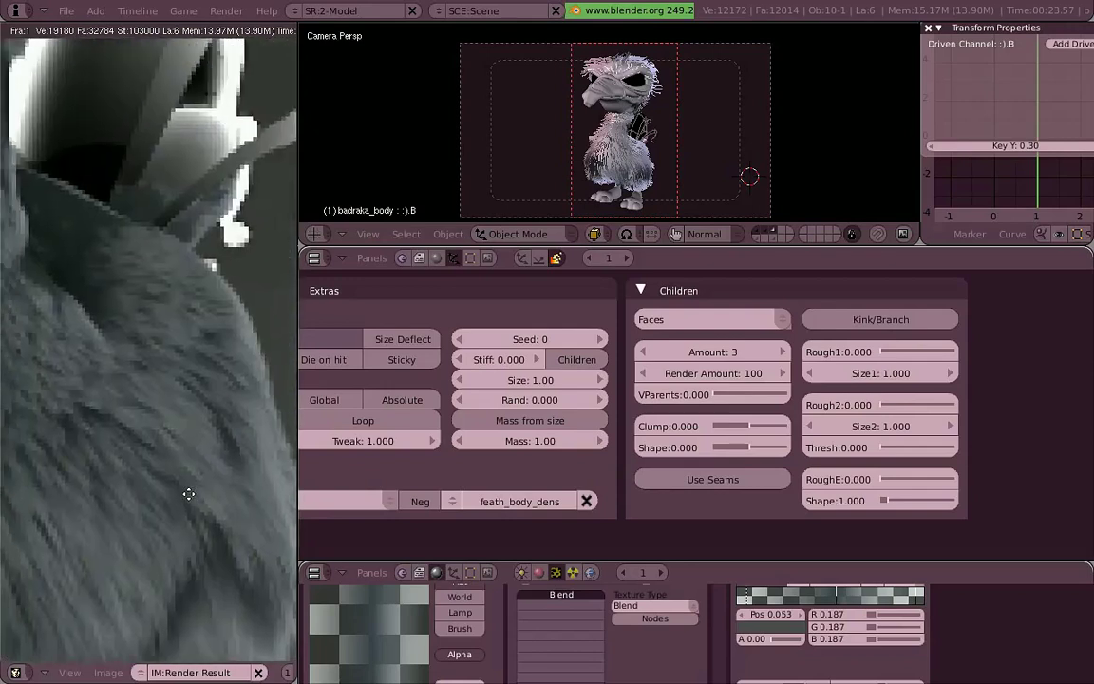
{"action": "scroll", "coordinate": [189, 493], "scroll_direction": "down", "scroll_amount": 2}
{"action": "scroll", "coordinate": [181, 379], "scroll_direction": "down", "scroll_amount": 1}
{"action": "scroll", "coordinate": [204, 408], "scroll_direction": "down", "scroll_amount": 1}
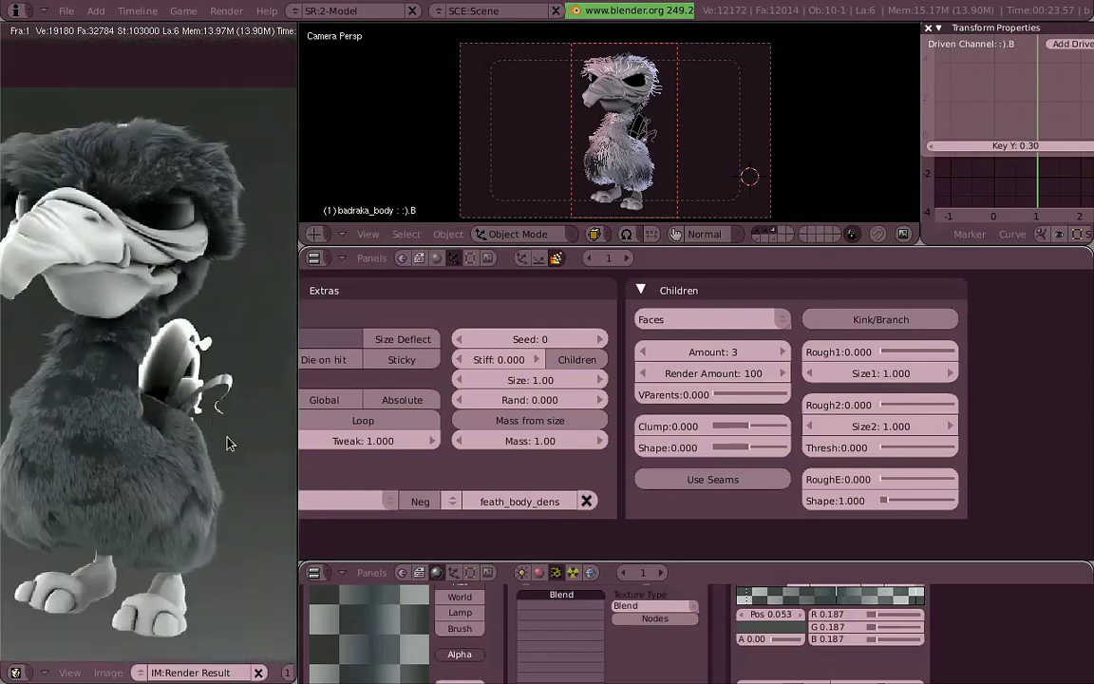
{"action": "scroll", "coordinate": [228, 443], "scroll_direction": "down", "scroll_amount": 1}
{"action": "middle_click_drag", "start_coordinate": [227, 443], "coordinate": [211, 415]}
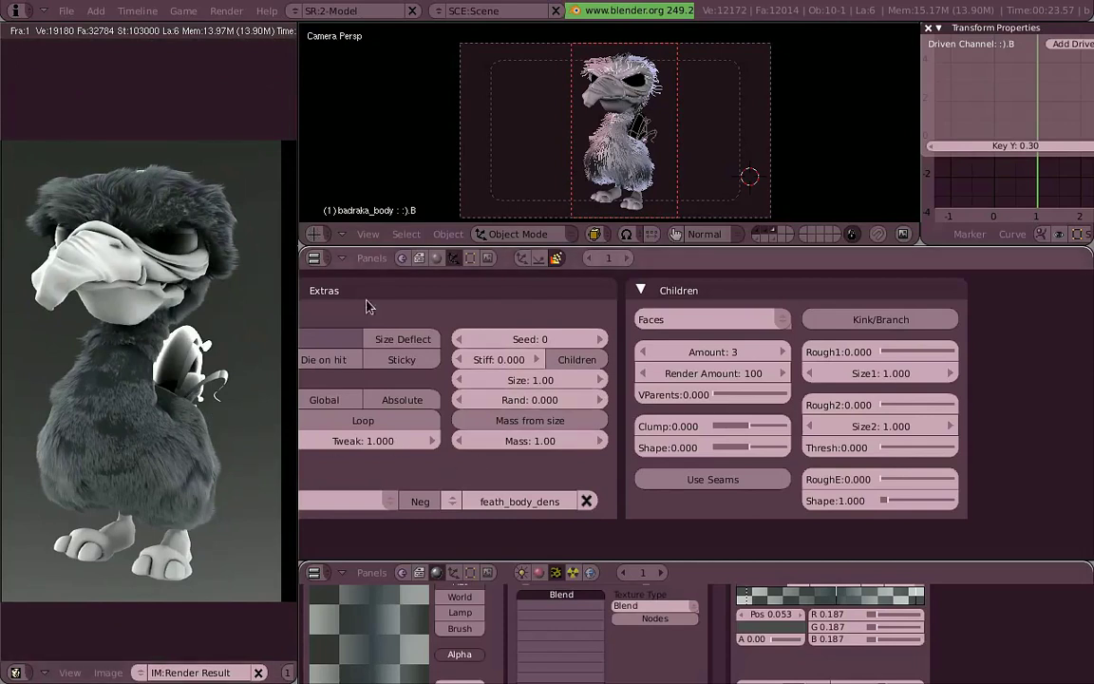
Step: Add a new texture named Tex in braka_hair's empty second texture channel
{"action": "left_click", "coordinate": [438, 259]}
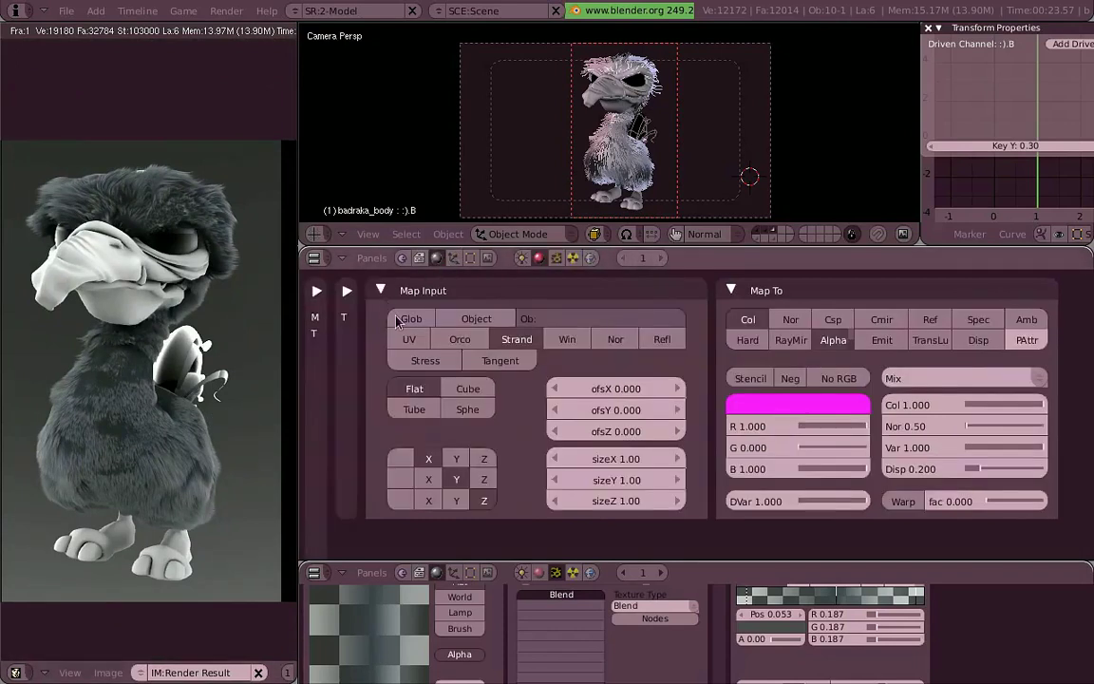
{"action": "scroll", "coordinate": [617, 318], "scroll_direction": "up", "scroll_amount": 2}
{"action": "scroll", "coordinate": [625, 315], "scroll_direction": "up", "scroll_amount": 3}
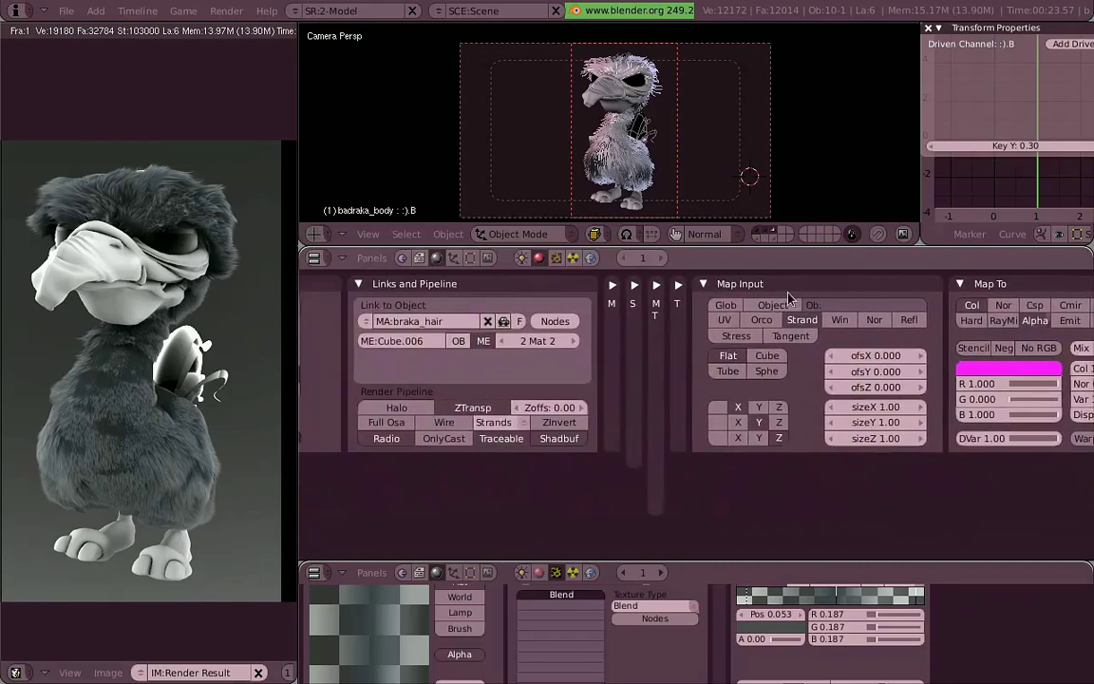
{"action": "left_click", "coordinate": [678, 285]}
{"action": "left_click", "coordinate": [742, 350]}
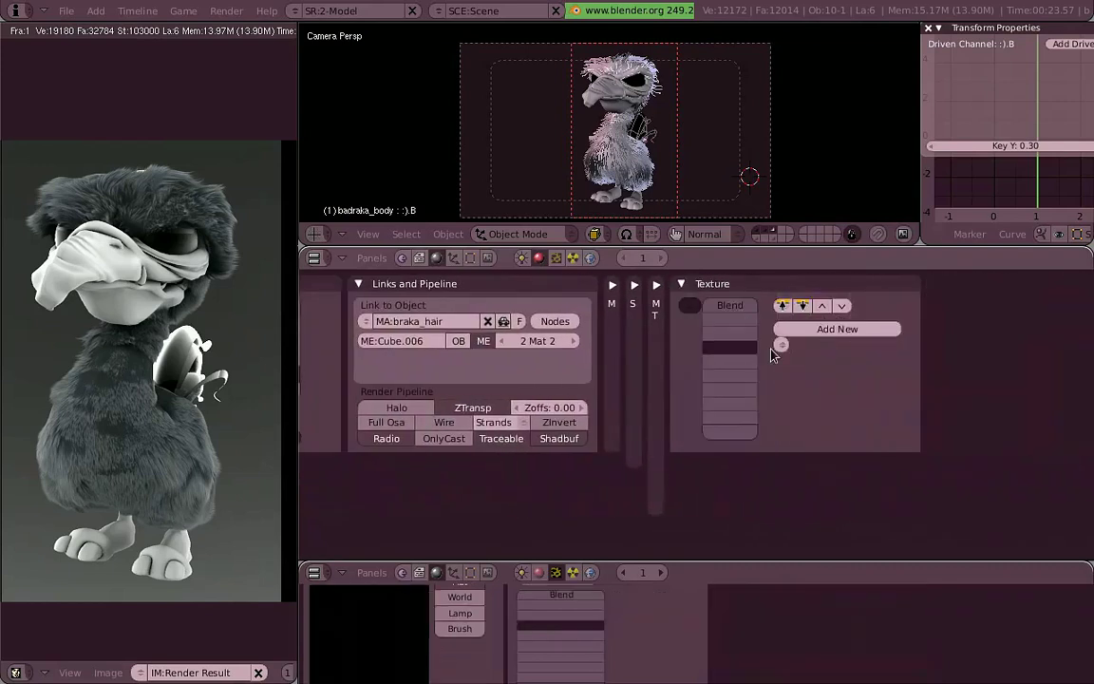
{"action": "left_click", "coordinate": [822, 334]}
Step: Set the Tex texture's type to Image
{"action": "left_click_drag", "start_coordinate": [717, 570], "coordinate": [717, 492]}
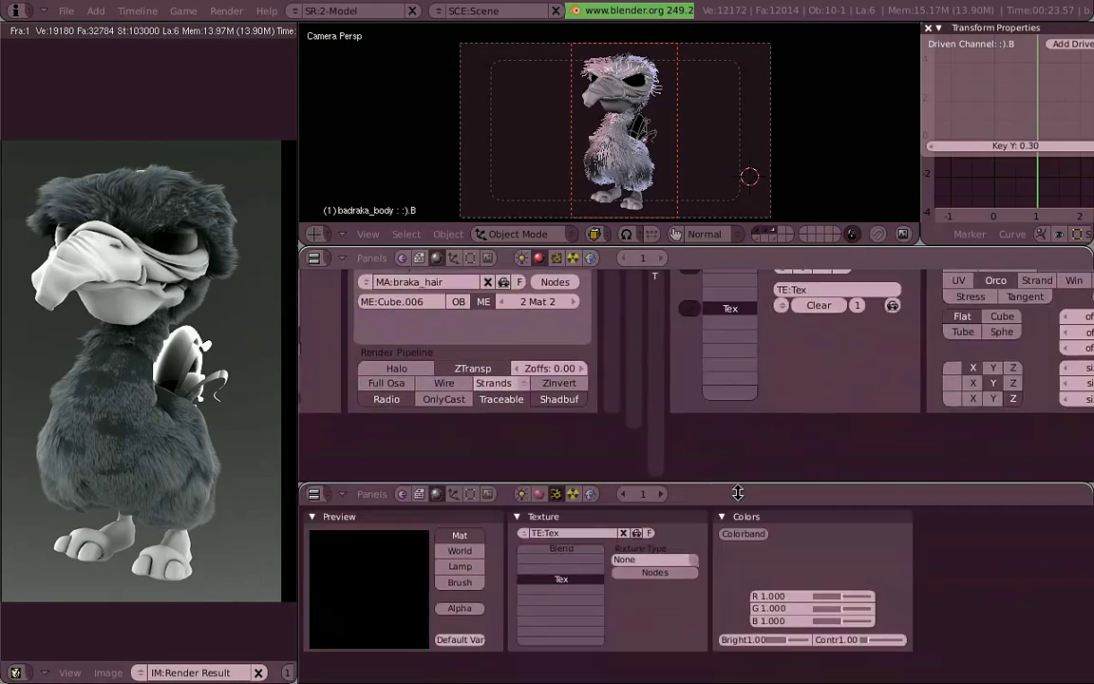
{"action": "left_click", "coordinate": [649, 560]}
{"action": "left_click", "coordinate": [653, 537]}
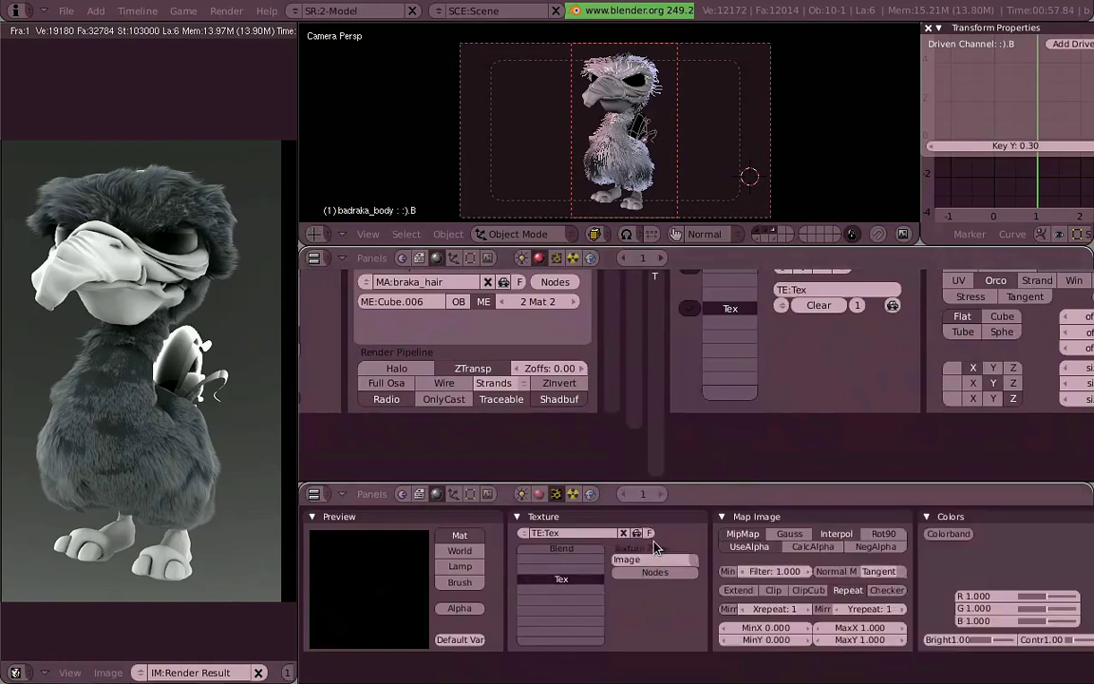
{"action": "left_click", "coordinate": [721, 515]}
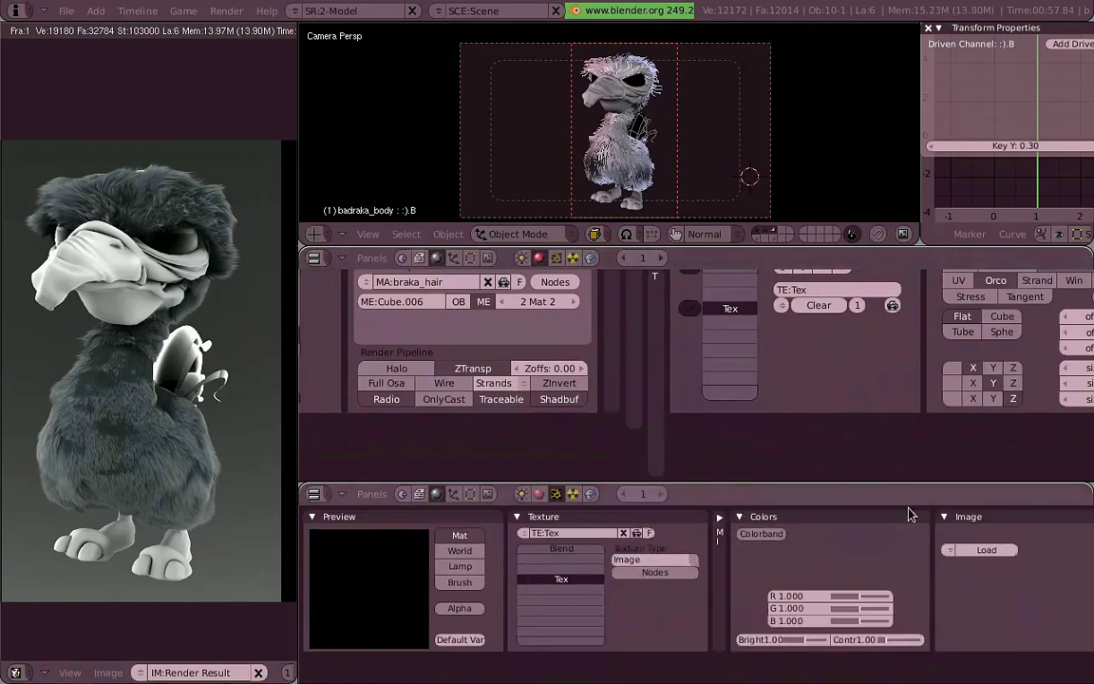
{"action": "left_click", "coordinate": [720, 518]}
{"action": "left_click", "coordinate": [655, 559]}
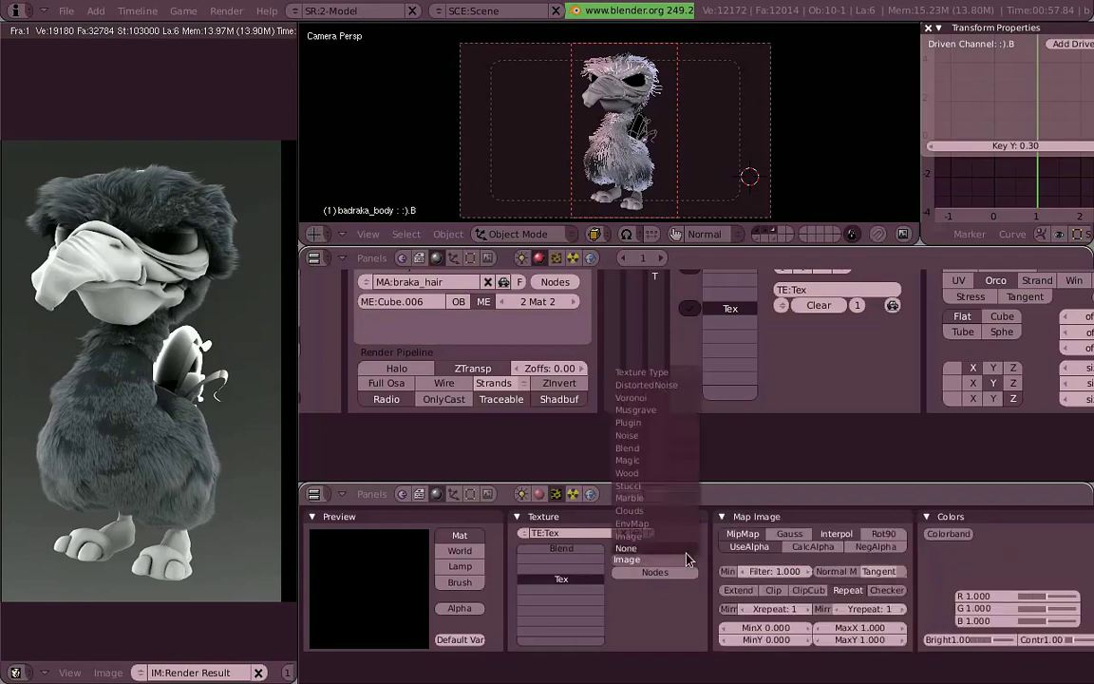
Step: Make the texture a Magic texture with a colour ramp, its second stop yellow-orange at 0.837
{"action": "left_click", "coordinate": [680, 465]}
{"action": "left_click", "coordinate": [721, 516]}
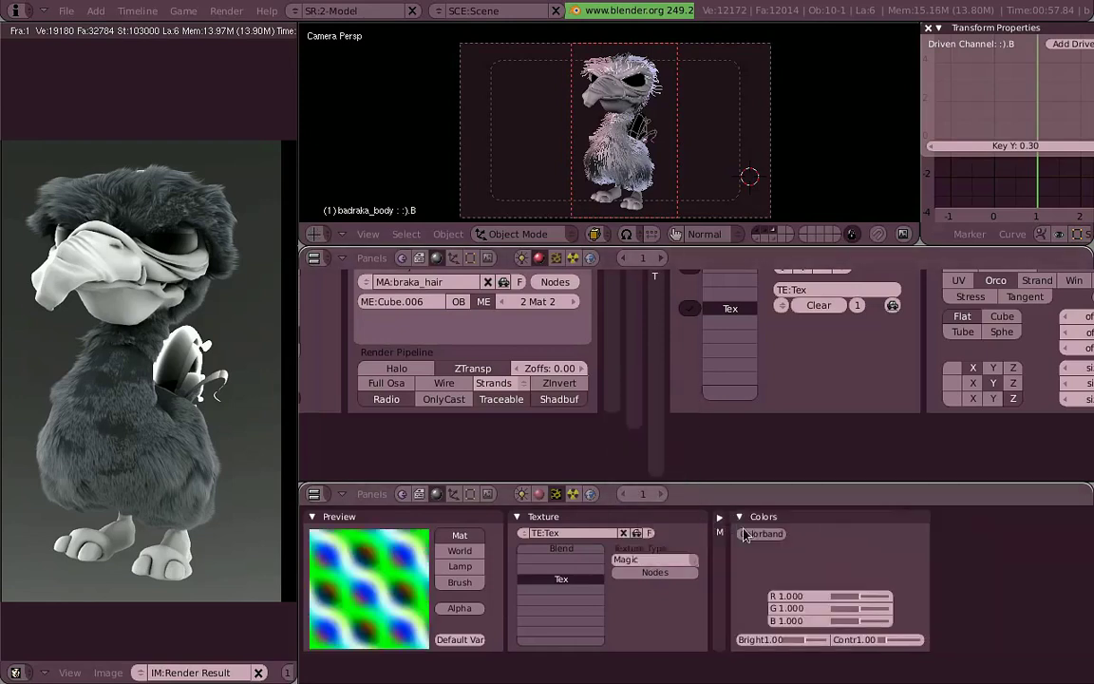
{"action": "left_click", "coordinate": [750, 534]}
{"action": "mouse_move", "coordinate": [922, 549]}
{"action": "left_mouse_down"}
{"action": "mouse_move", "coordinate": [894, 549]}
{"action": "mouse_move", "coordinate": [925, 580]}
{"action": "left_mouse_up"}
{"action": "left_click", "coordinate": [799, 582]}
{"action": "left_click_drag", "start_coordinate": [777, 573], "coordinate": [750, 568]}
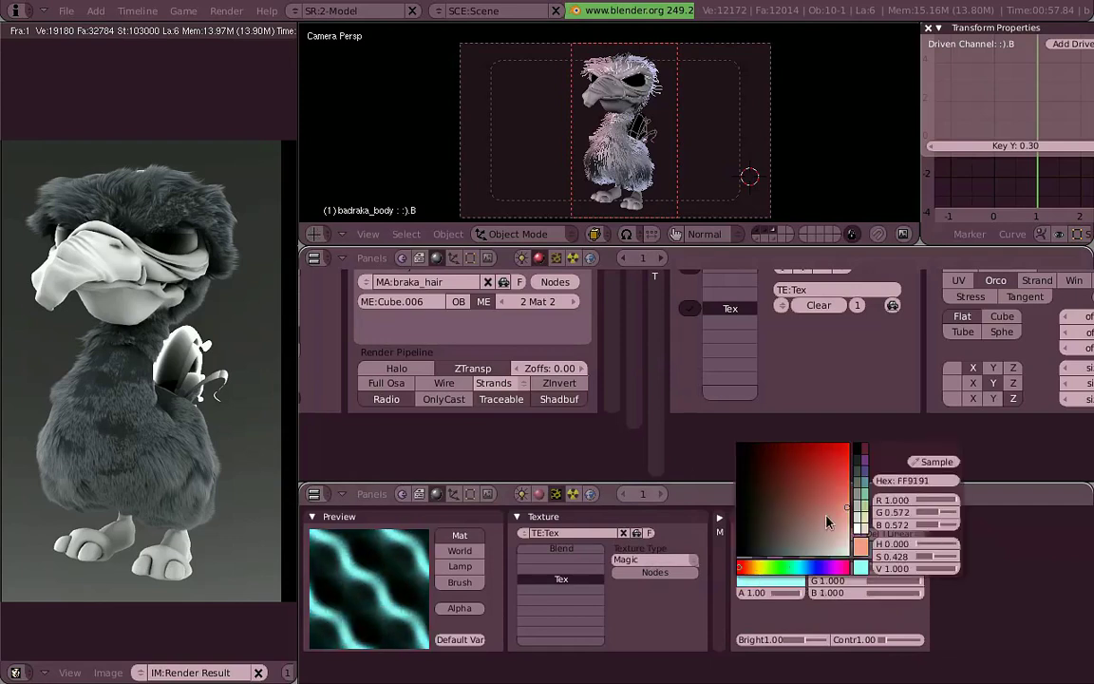
{"action": "left_click_drag", "start_coordinate": [822, 517], "coordinate": [853, 461]}
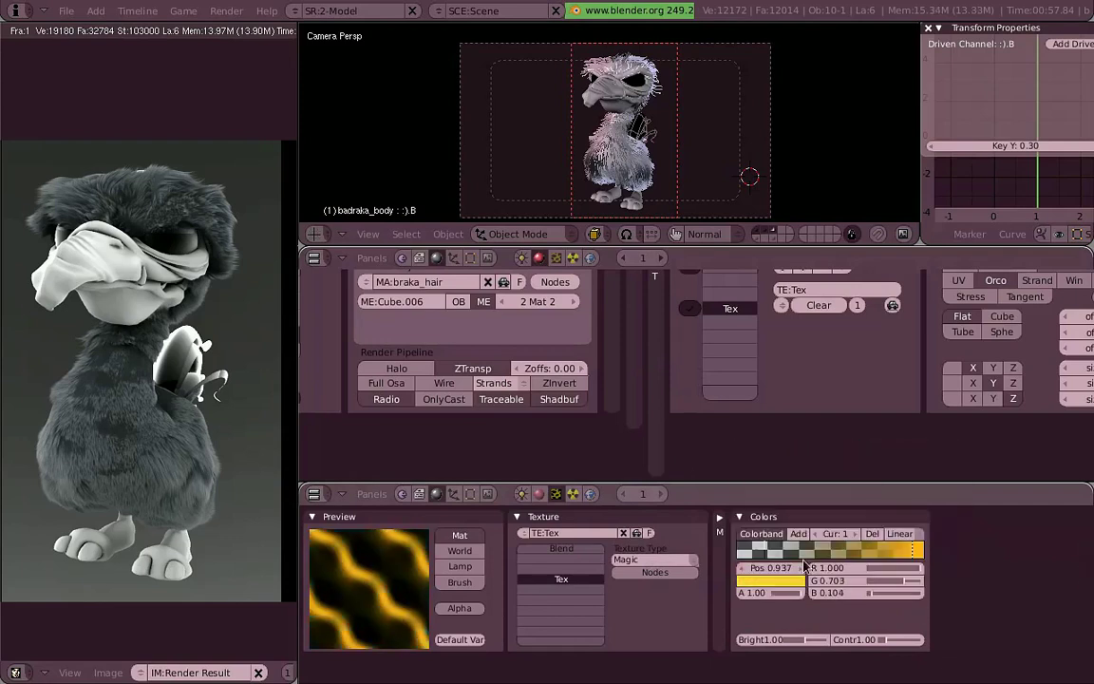
{"action": "left_click", "coordinate": [736, 543]}
Step: Make the first ramp stop fully opaque dark red at position 0.293
{"action": "left_click", "coordinate": [799, 582]}
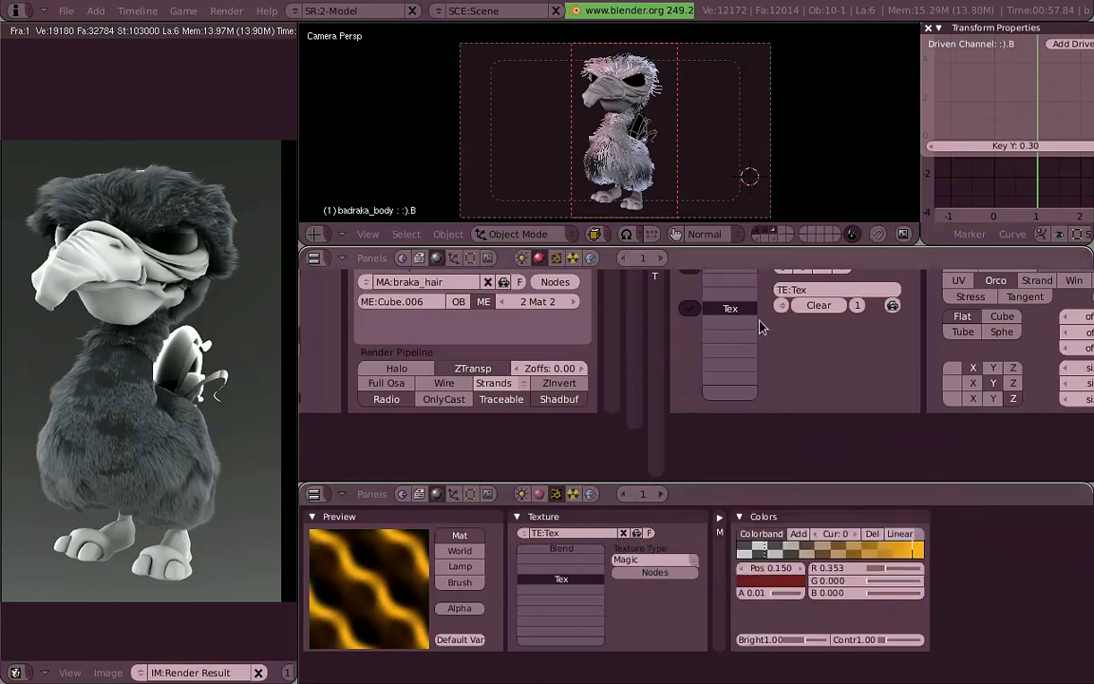
{"action": "left_click_drag", "start_coordinate": [750, 592], "coordinate": [802, 592]}
{"action": "left_click_drag", "start_coordinate": [798, 551], "coordinate": [791, 550]}
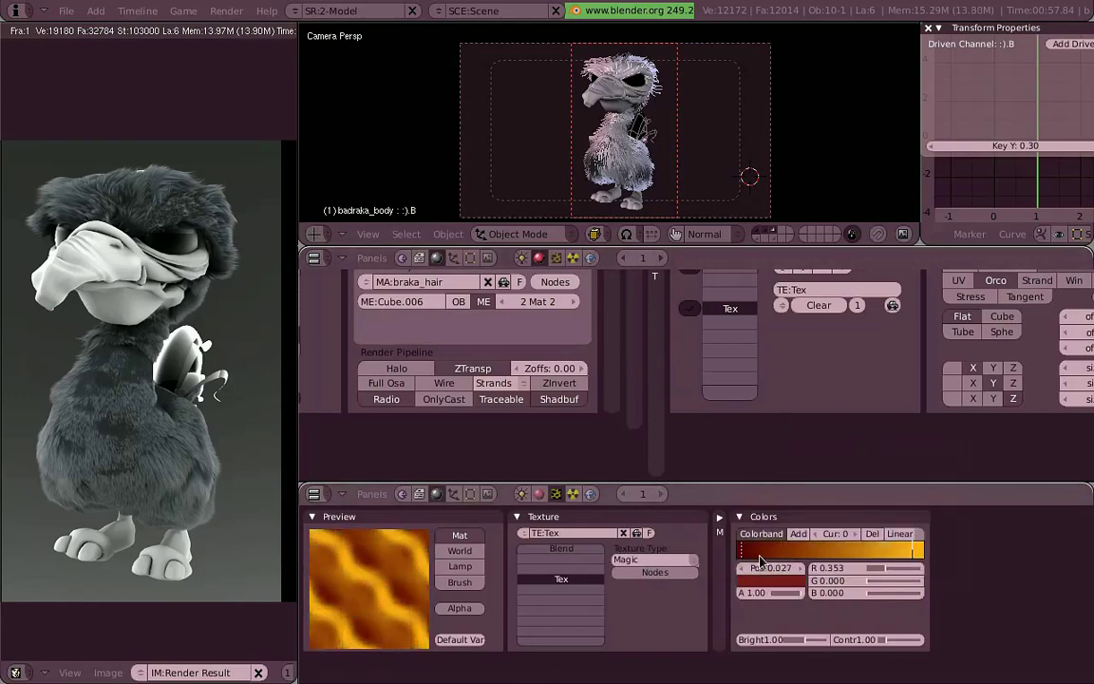
Step: Tune the Magic settings, ending at depth 1 and turbulence 5.81
{"action": "left_click", "coordinate": [721, 518]}
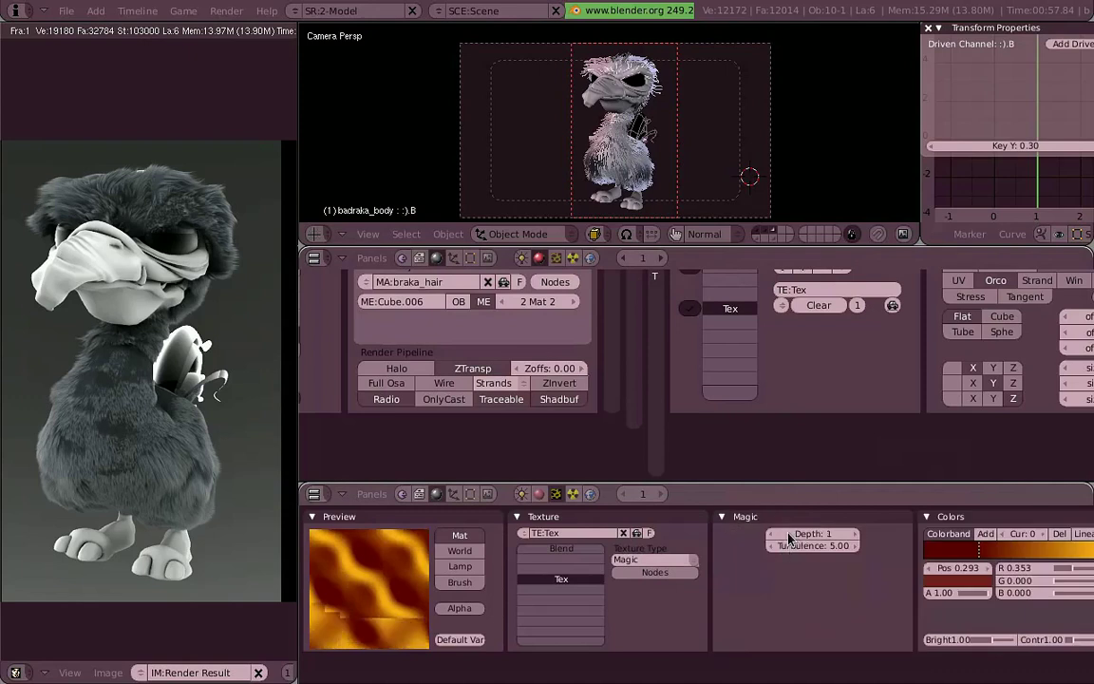
{"action": "left_click", "coordinate": [858, 539]}
{"action": "left_click", "coordinate": [857, 540]}
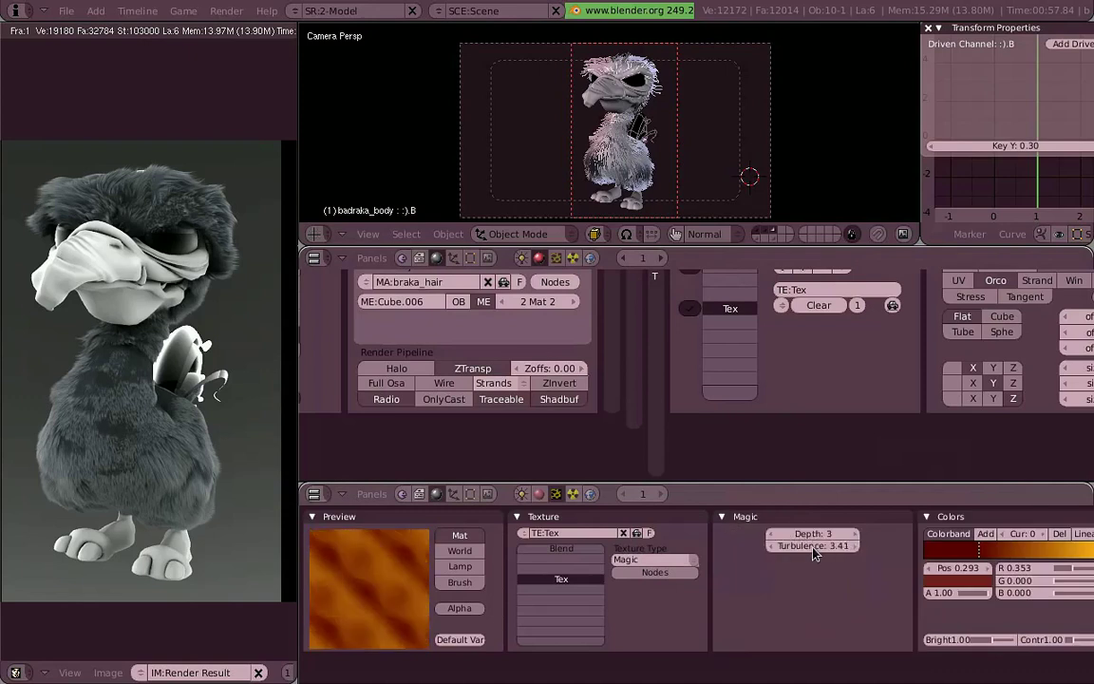
{"action": "mouse_move", "coordinate": [829, 547]}
{"action": "left_mouse_down"}
{"action": "mouse_move", "coordinate": [826, 561]}
{"action": "mouse_move", "coordinate": [813, 555]}
{"action": "left_mouse_up"}
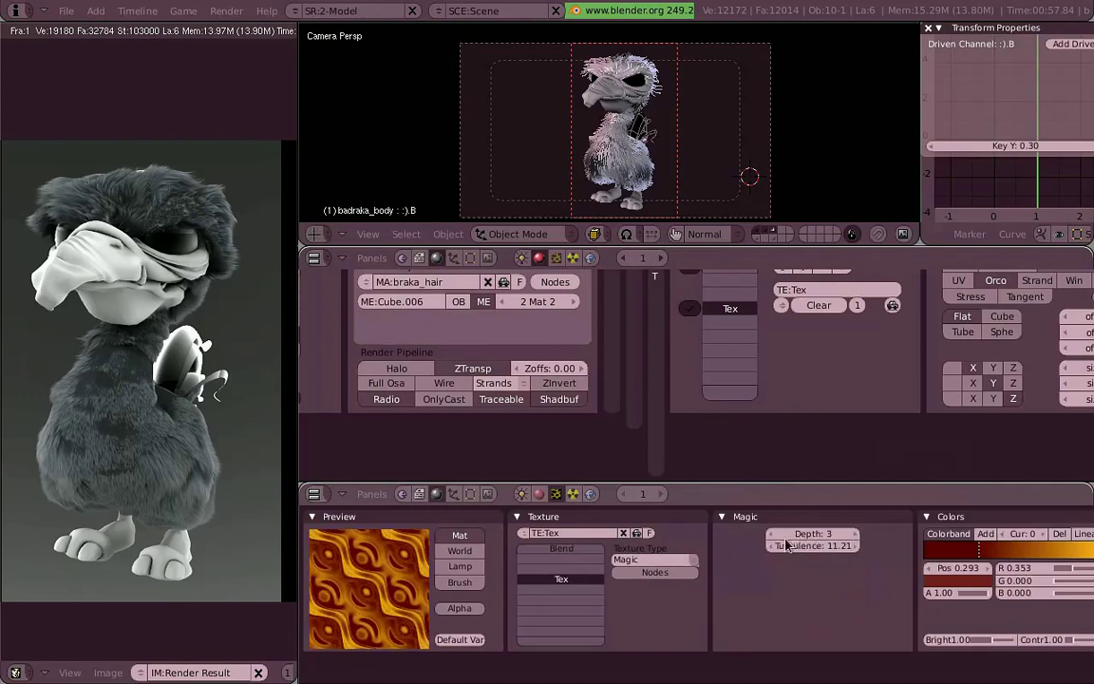
{"action": "left_click", "coordinate": [770, 534]}
{"action": "left_click", "coordinate": [771, 534]}
{"action": "left_click", "coordinate": [770, 534]}
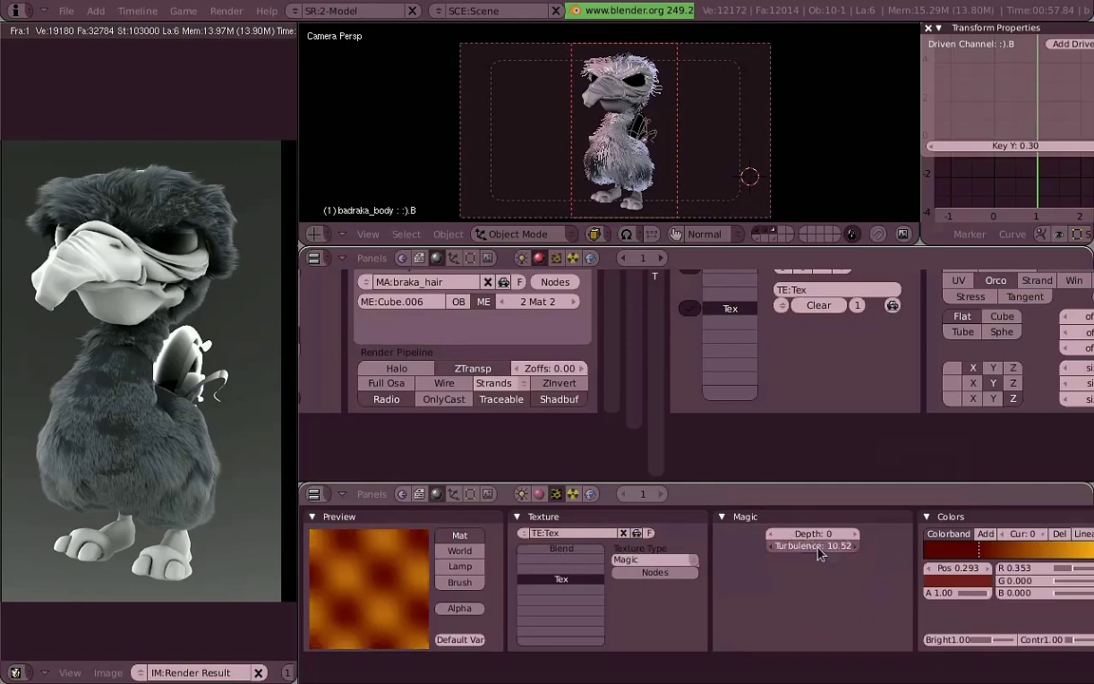
{"action": "mouse_move", "coordinate": [848, 560]}
{"action": "left_mouse_down"}
{"action": "mouse_move", "coordinate": [833, 549]}
{"action": "mouse_move", "coordinate": [815, 557]}
{"action": "left_mouse_up"}
{"action": "left_click", "coordinate": [855, 534]}
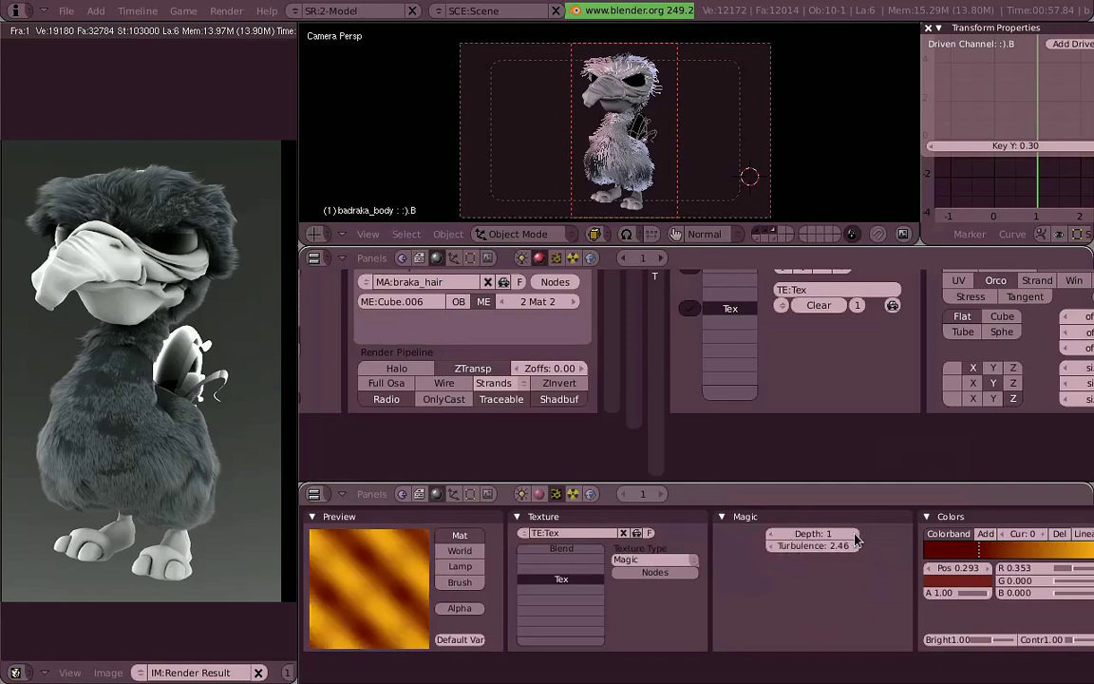
{"action": "scroll", "coordinate": [856, 539], "scroll_direction": "down", "scroll_amount": 1, "text": "ctrl"}
{"action": "scroll", "coordinate": [909, 499], "scroll_direction": "down", "scroll_amount": 2}
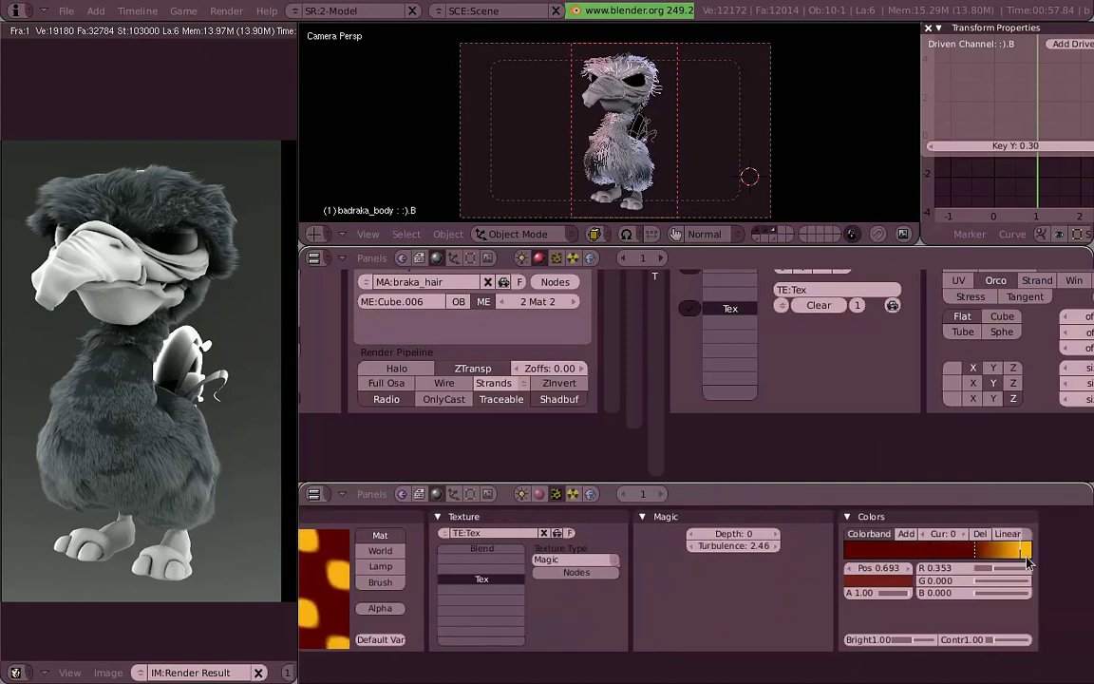
{"action": "scroll", "coordinate": [722, 570], "scroll_direction": "up", "scroll_amount": 2}
Step: Move the dark red stop to 0.827 and the yellow stop to 0.950
{"action": "left_click", "coordinate": [721, 516]}
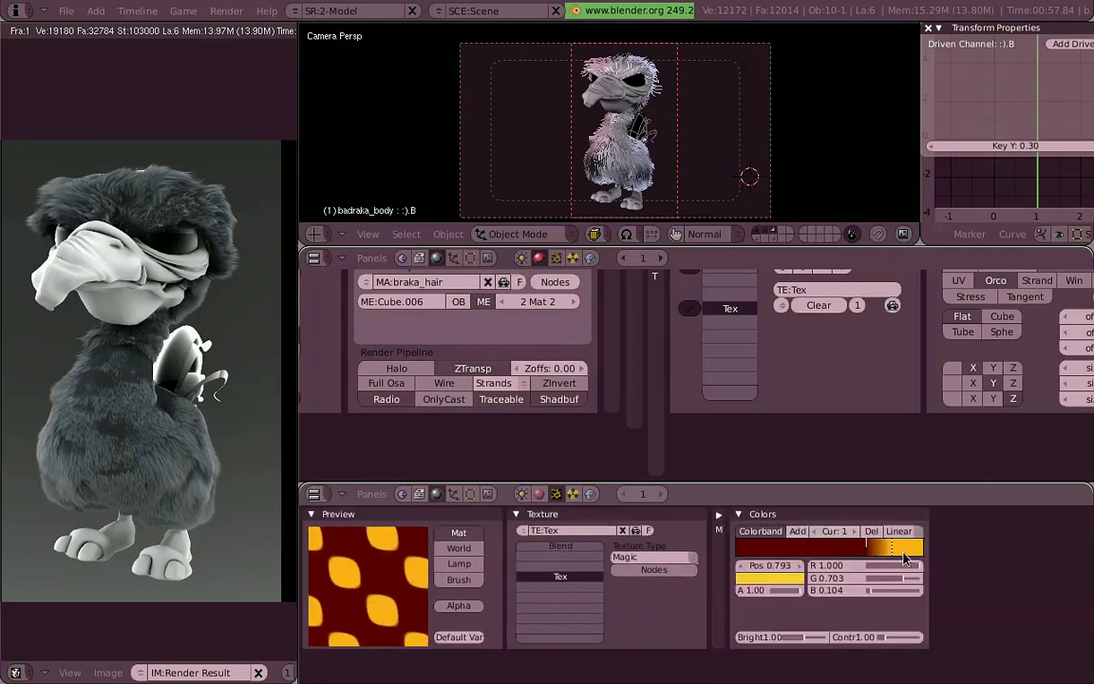
{"action": "left_click_drag", "start_coordinate": [905, 559], "coordinate": [890, 558]}
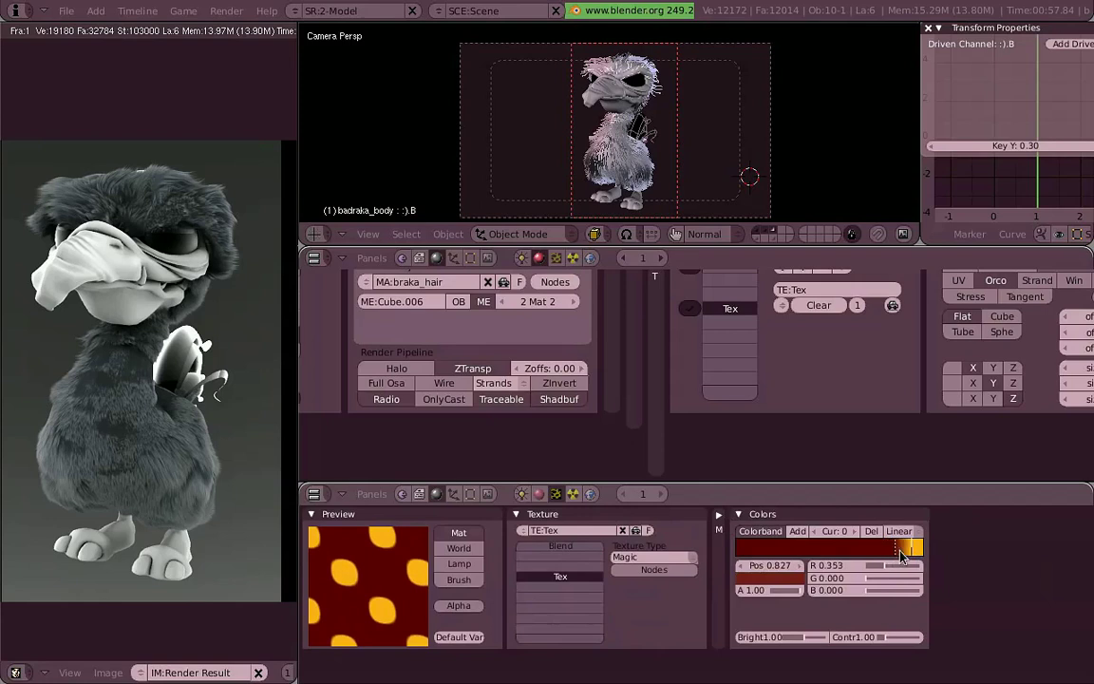
{"action": "left_click", "coordinate": [918, 550]}
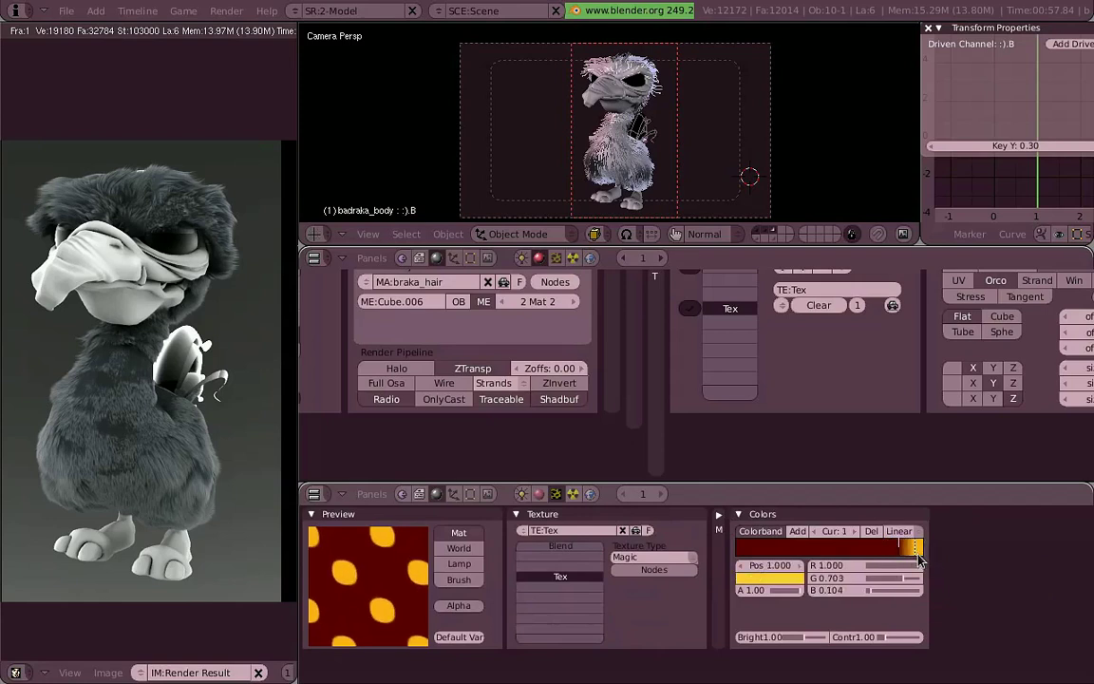
{"action": "left_click_drag", "start_coordinate": [918, 560], "coordinate": [907, 560]}
Step: Set the texture size to 5 in the Map Input settings
{"action": "middle_click_drag", "start_coordinate": [493, 445], "coordinate": [739, 435]}
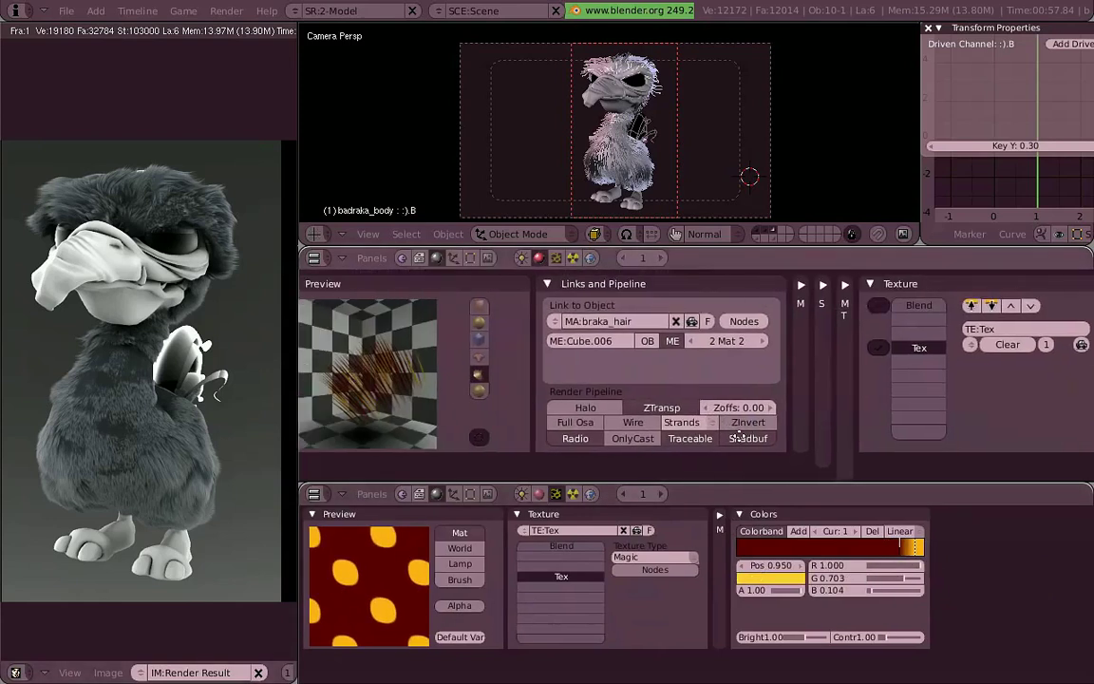
{"action": "middle_click_drag", "start_coordinate": [498, 399], "coordinate": [522, 399]}
{"action": "left_click", "coordinate": [574, 284]}
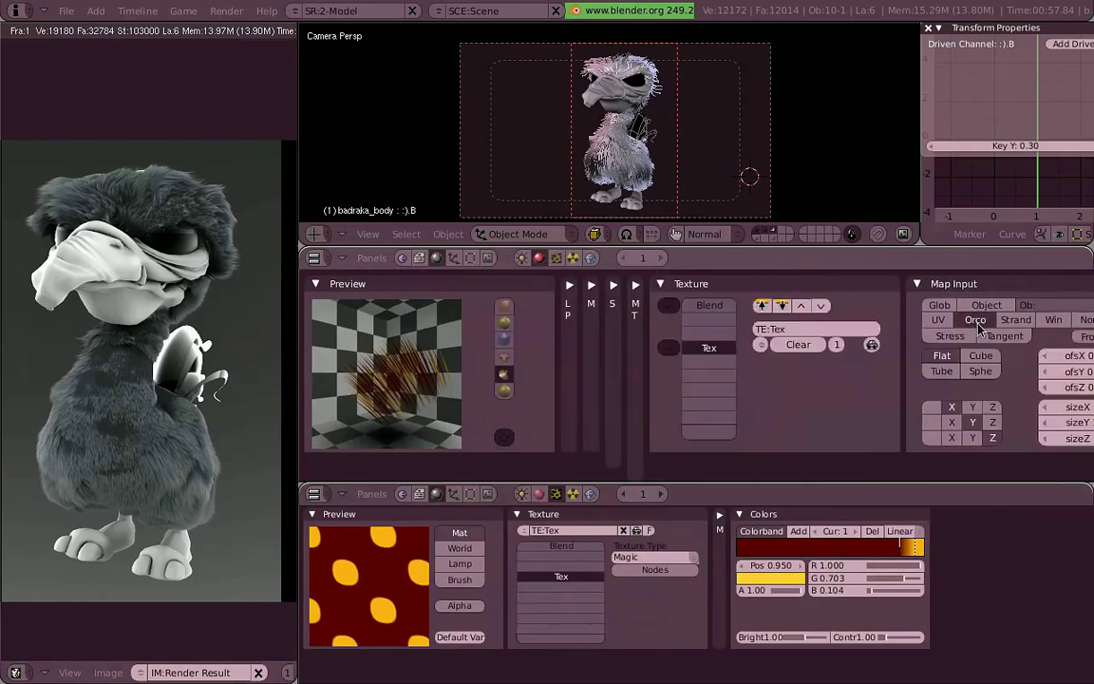
{"action": "type", "text": "Magic"}
{"action": "middle_click_drag", "start_coordinate": [910, 311], "coordinate": [1023, 409], "text": "ctrl"}
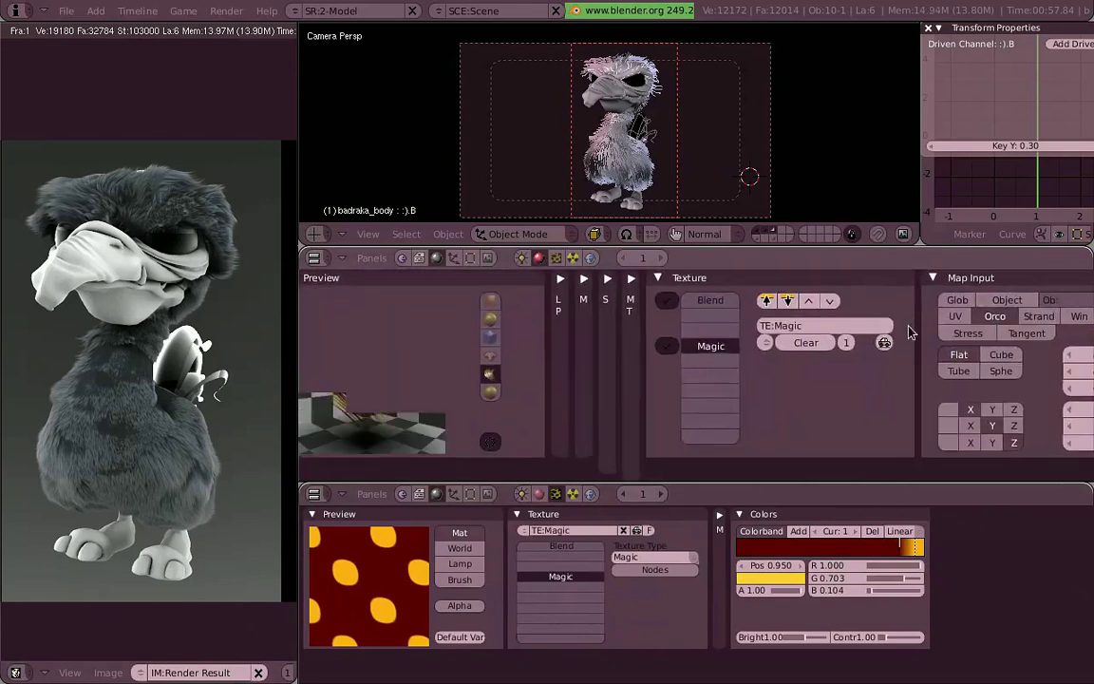
{"action": "type", "text": "5"}
{"action": "key", "text": "Return"}
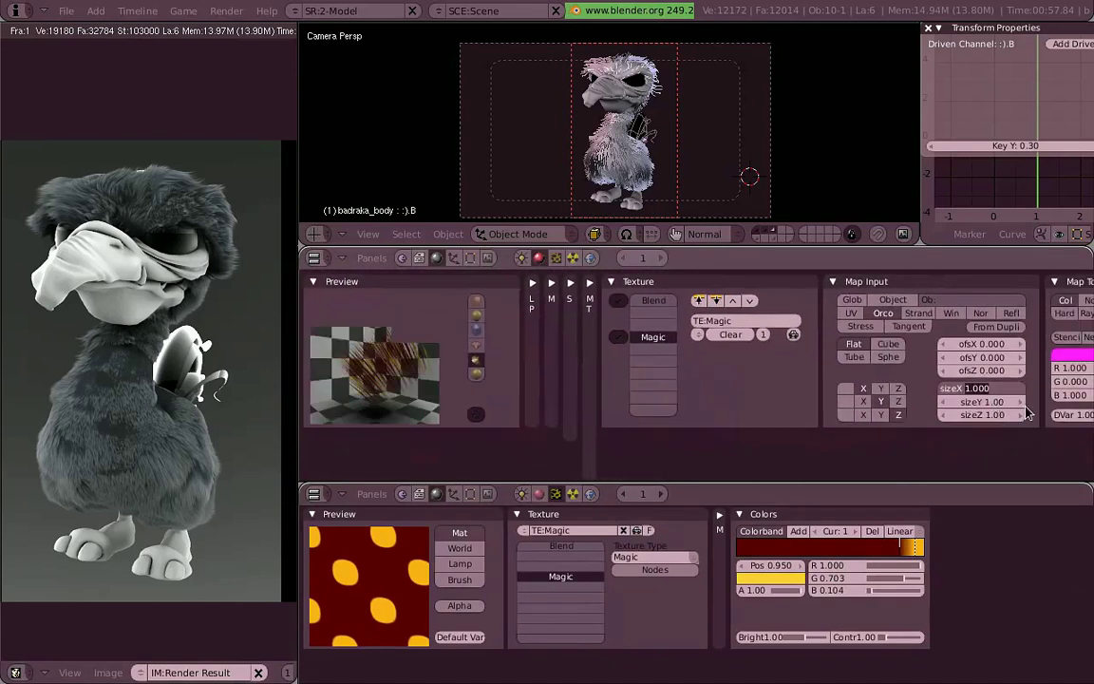
Step: Switch the texture projection to spherical and render a test with F12
{"action": "middle_click_drag", "start_coordinate": [829, 285], "coordinate": [789, 228], "text": "ctrl"}
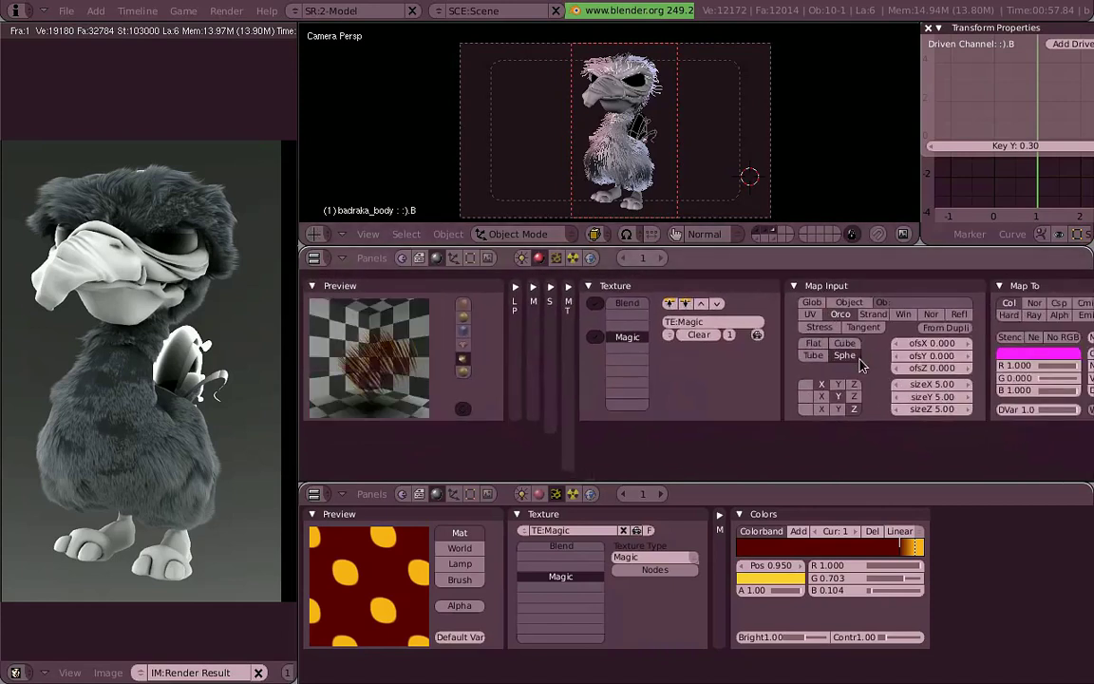
{"action": "left_click", "coordinate": [844, 355]}
{"action": "key", "text": "F12"}
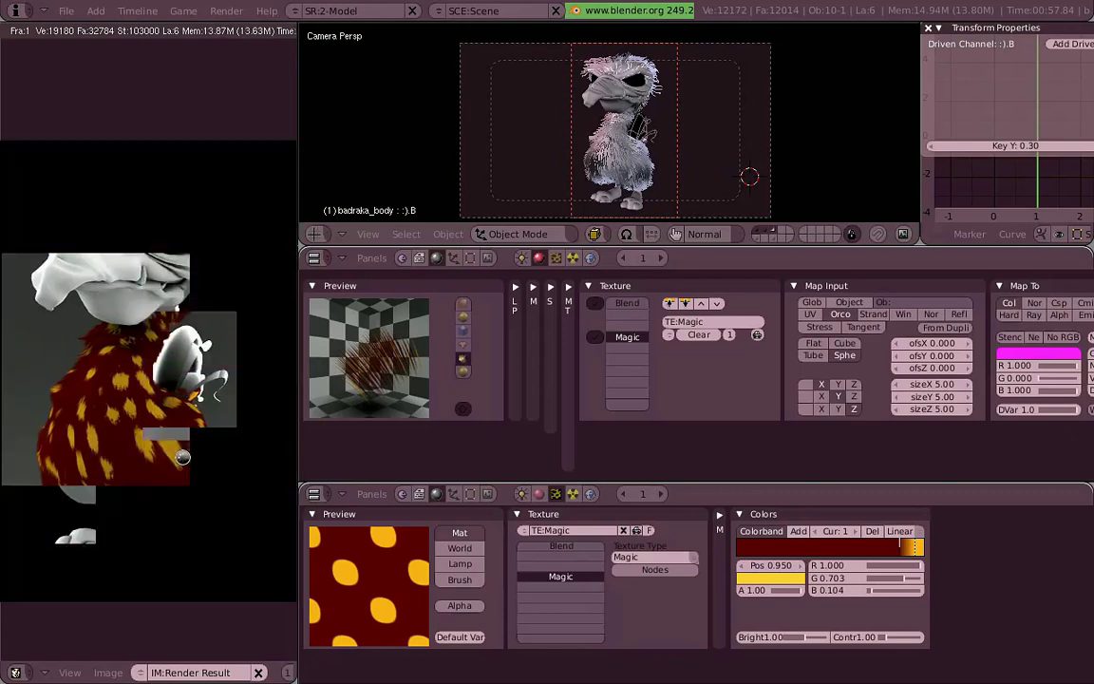
Step: Raise the hair material's Spec to 0.64 and Hard to 98
{"action": "scroll", "coordinate": [102, 408], "scroll_direction": "up", "scroll_amount": 2}
{"action": "scroll", "coordinate": [124, 394], "scroll_direction": "up", "scroll_amount": 1}
{"action": "scroll", "coordinate": [561, 290], "scroll_direction": "up", "scroll_amount": 2}
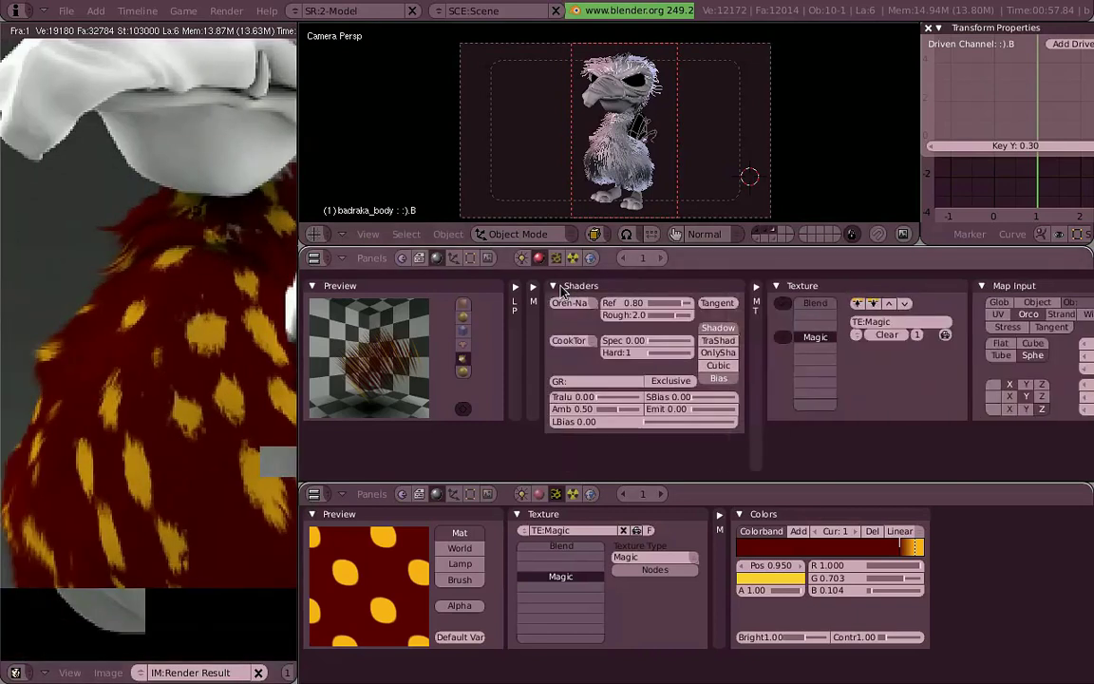
{"action": "mouse_move", "coordinate": [617, 340]}
{"action": "left_mouse_down"}
{"action": "mouse_move", "coordinate": [651, 339]}
{"action": "mouse_move", "coordinate": [682, 361]}
{"action": "mouse_move", "coordinate": [678, 352]}
{"action": "mouse_move", "coordinate": [707, 340]}
{"action": "mouse_move", "coordinate": [651, 352]}
{"action": "left_mouse_up"}
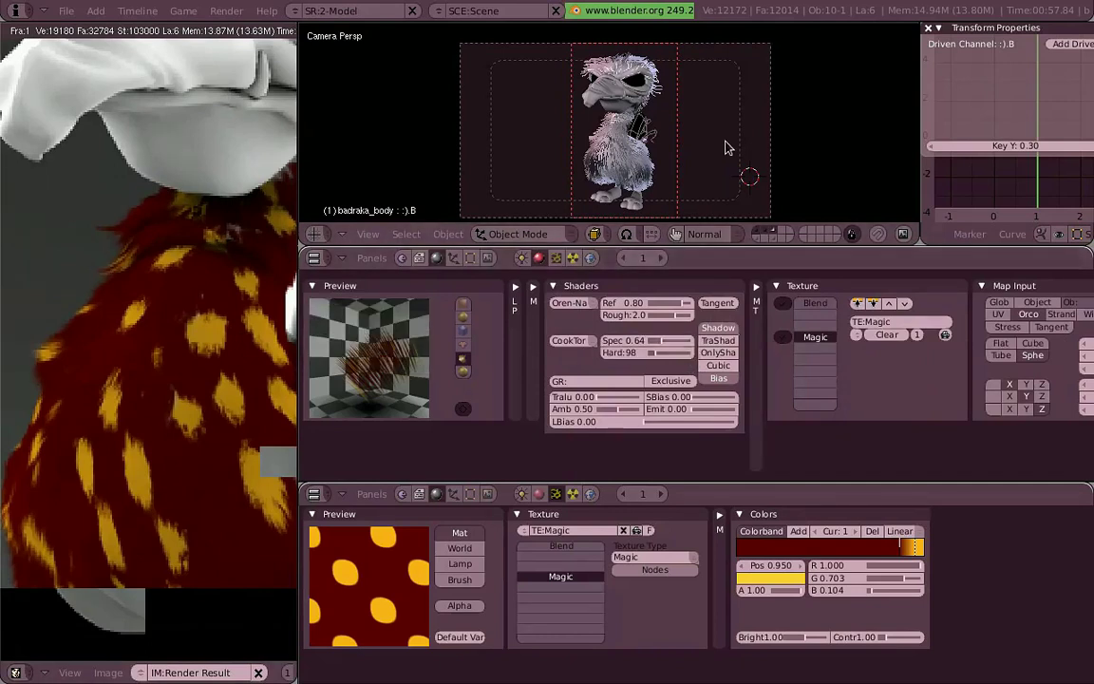
Step: Stop the running render and render only a Shift+B border around the body
{"action": "key", "text": "F12"}
{"action": "key", "text": "shift+b"}
{"action": "left_click_drag", "start_coordinate": [671, 194], "coordinate": [584, 126]}
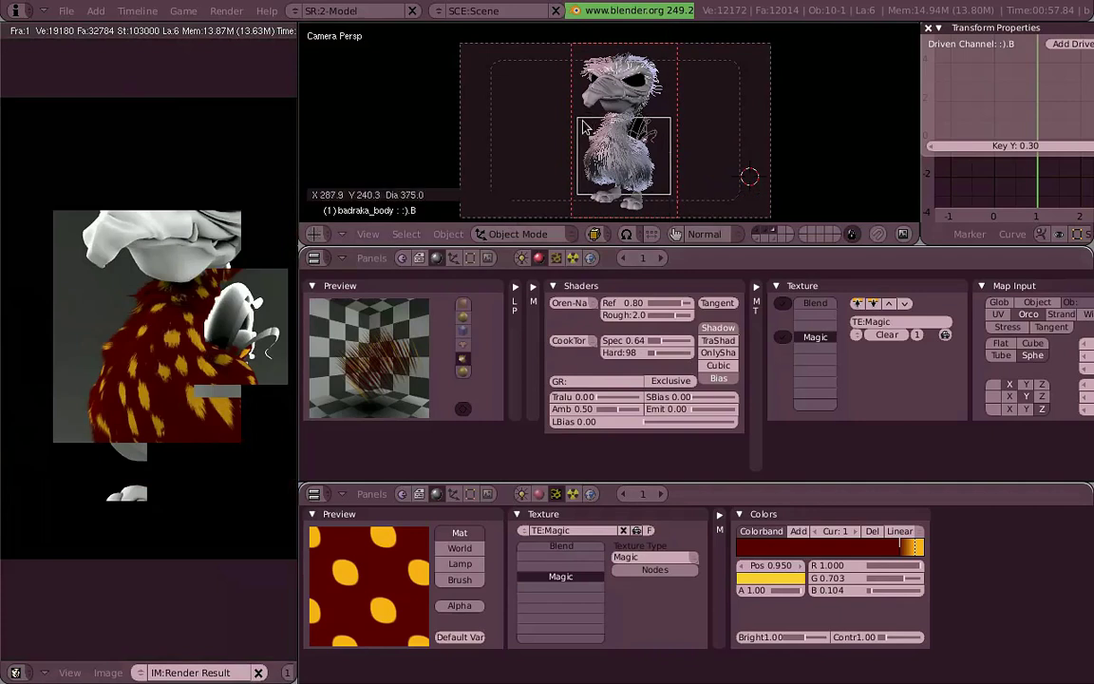
{"action": "key", "text": "F12"}
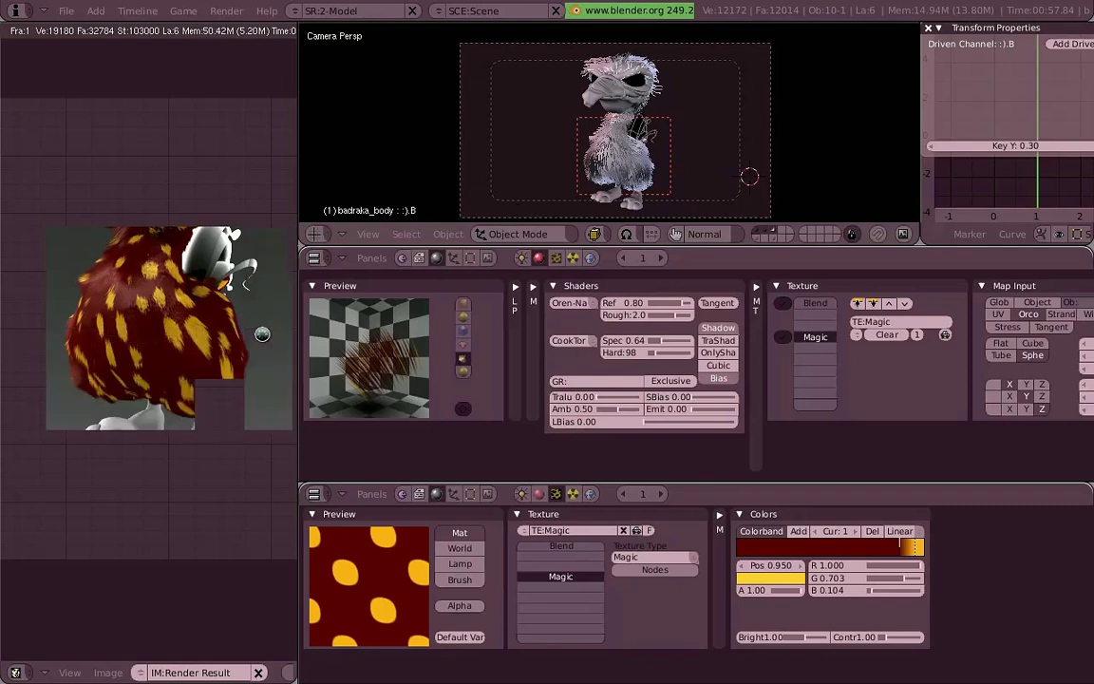
{"action": "scroll", "coordinate": [245, 354], "scroll_direction": "down", "scroll_amount": 2}
Step: Collapse the shader and texture mapping panels and show the object's particle settings
{"action": "scroll", "coordinate": [245, 355], "scroll_direction": "up", "scroll_amount": 2}
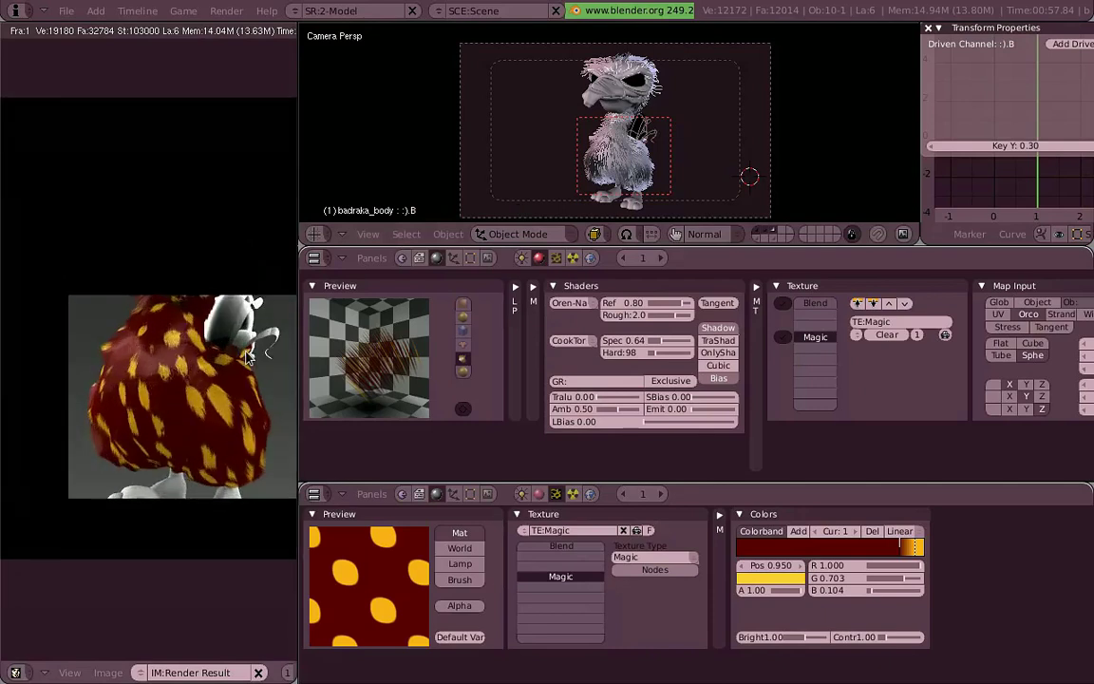
{"action": "middle_click_drag", "start_coordinate": [245, 354], "coordinate": [200, 328]}
{"action": "left_click", "coordinate": [553, 286]}
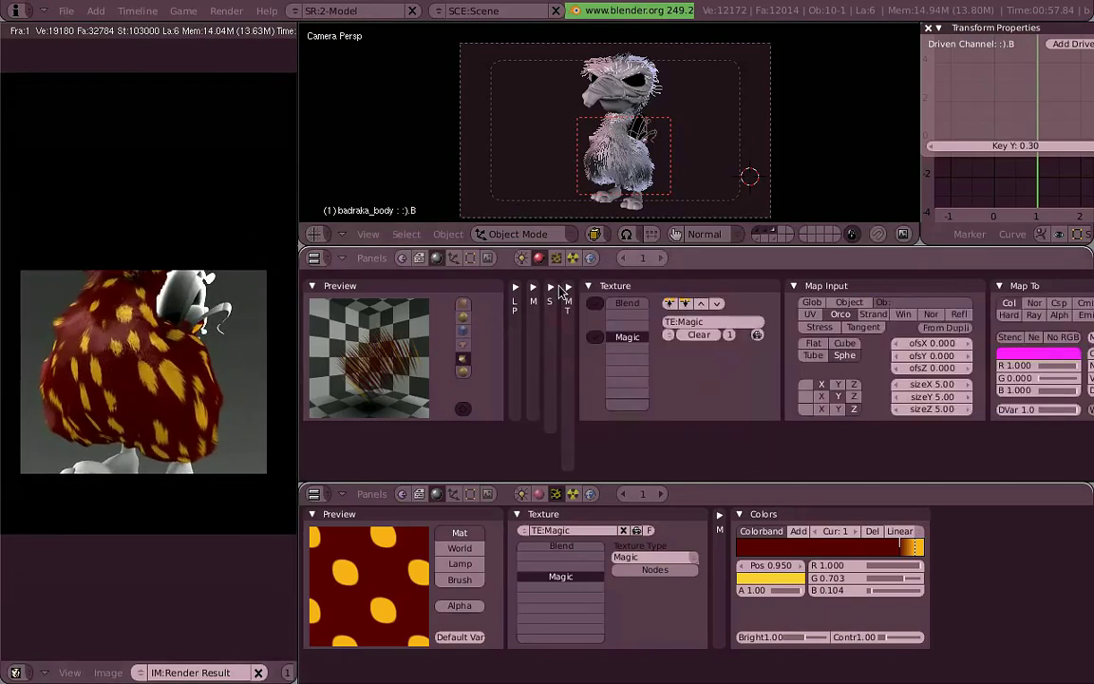
{"action": "left_click", "coordinate": [864, 287]}
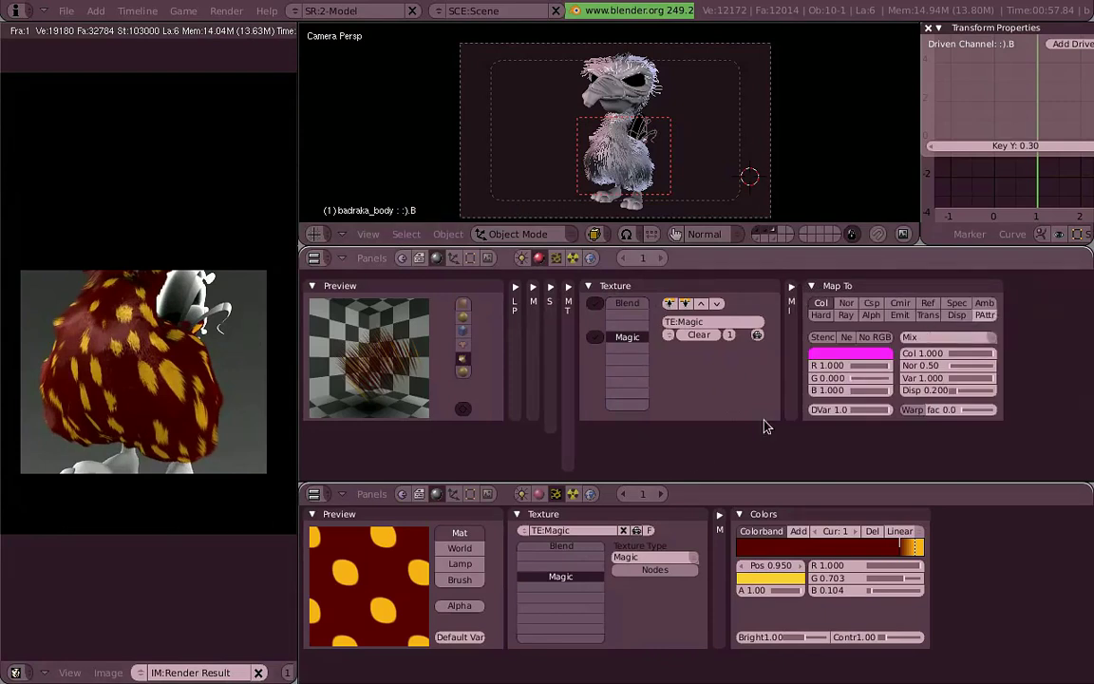
{"action": "left_click", "coordinate": [453, 493]}
Step: Map the Magic texture to particle attributes with Dens on, instead of material colour
{"action": "left_click", "coordinate": [545, 608]}
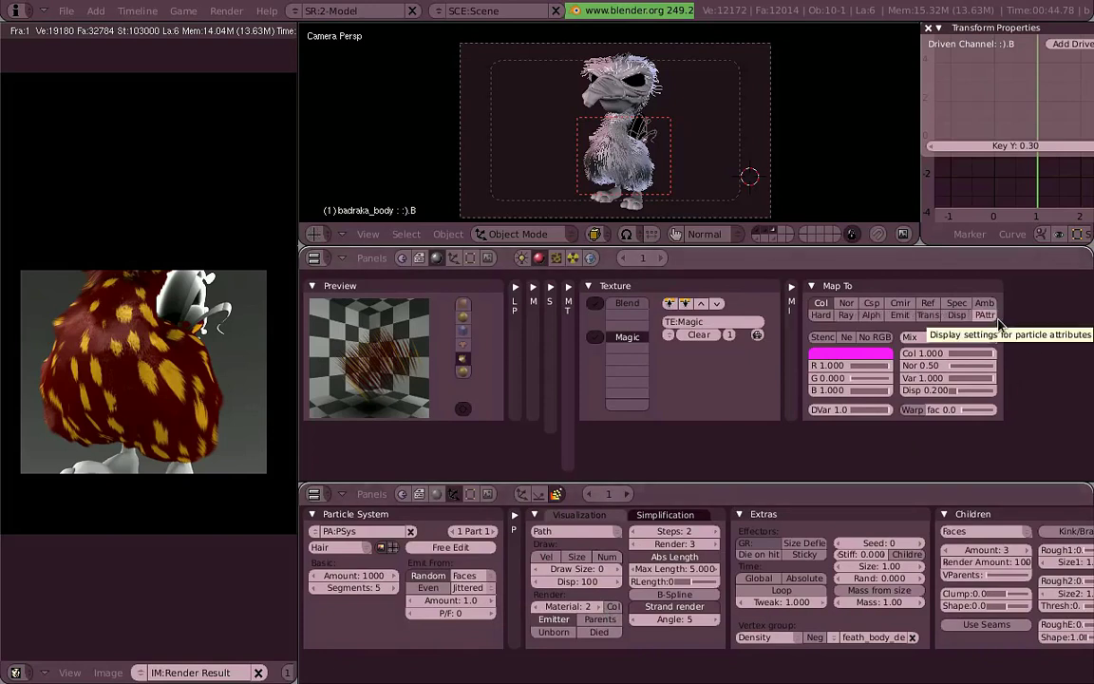
{"action": "left_click", "coordinate": [820, 303]}
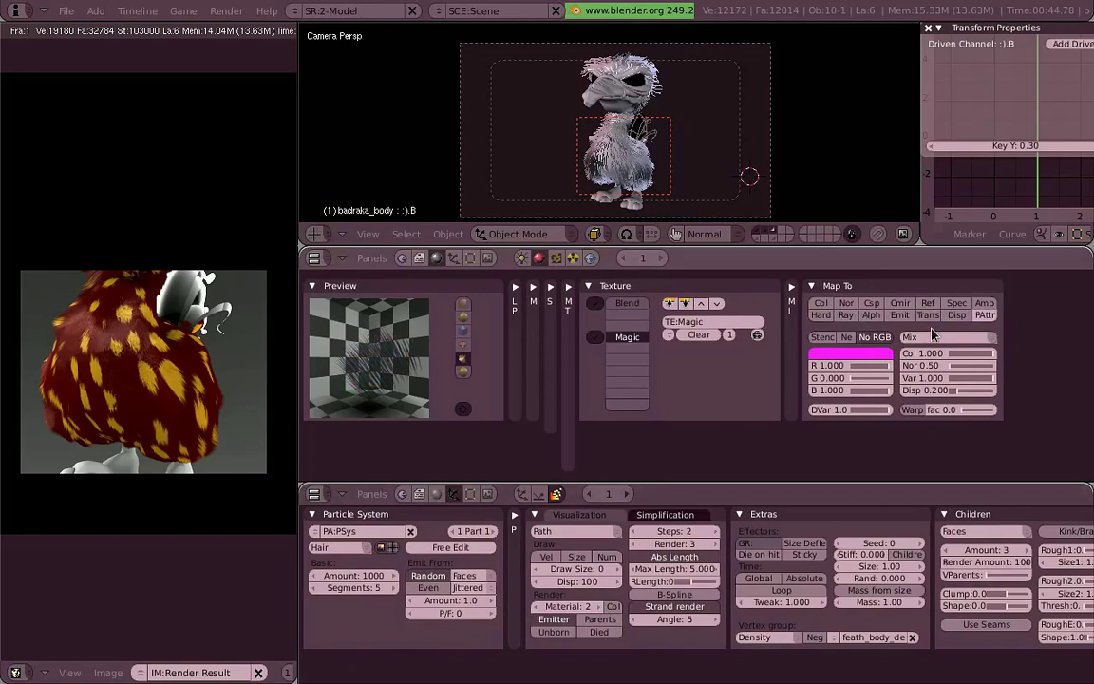
{"action": "left_click", "coordinate": [984, 315]}
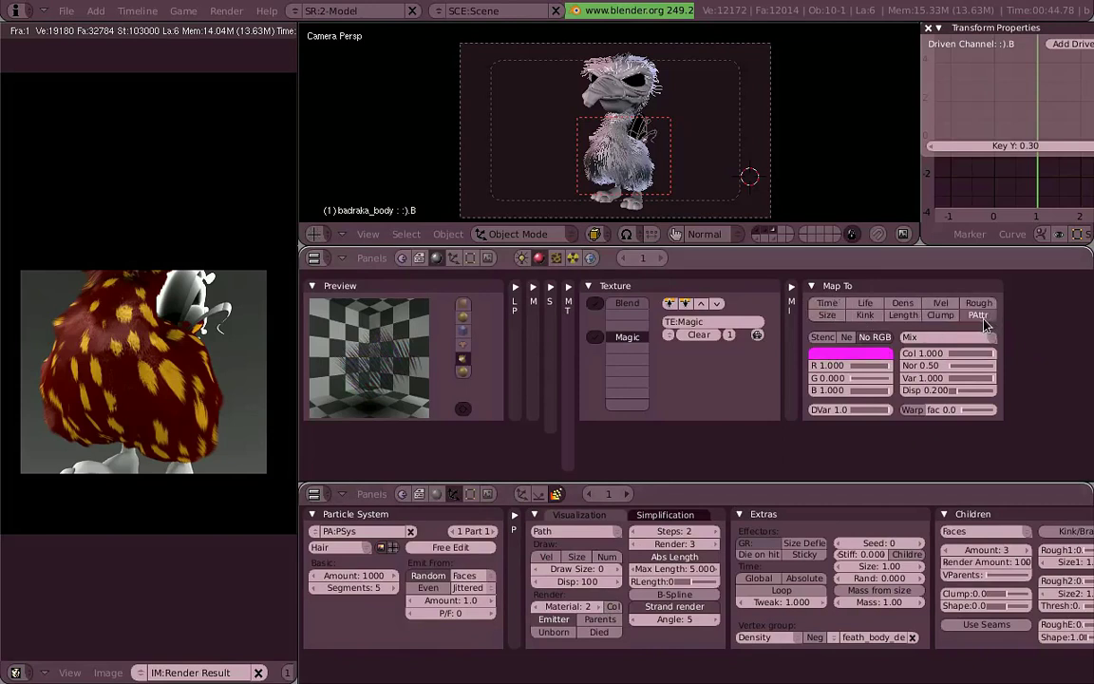
{"action": "left_click", "coordinate": [907, 305]}
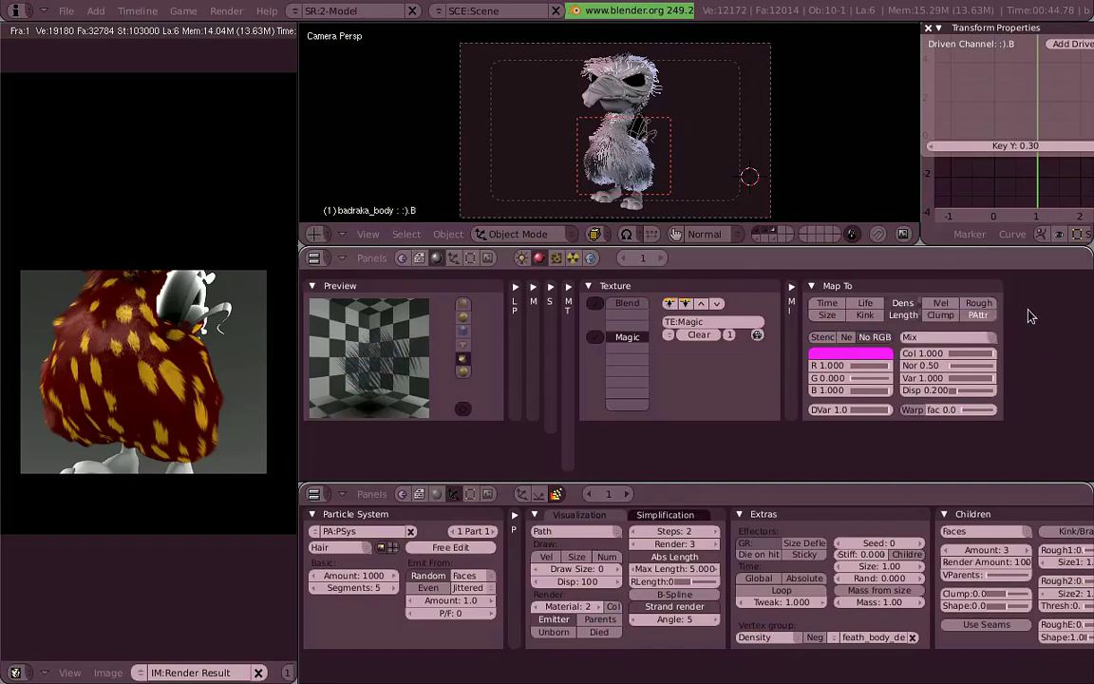
Step: Cancel the accidental area split, re-render, and toggle Map To between material and PAttr
{"action": "right_click", "coordinate": [696, 245]}
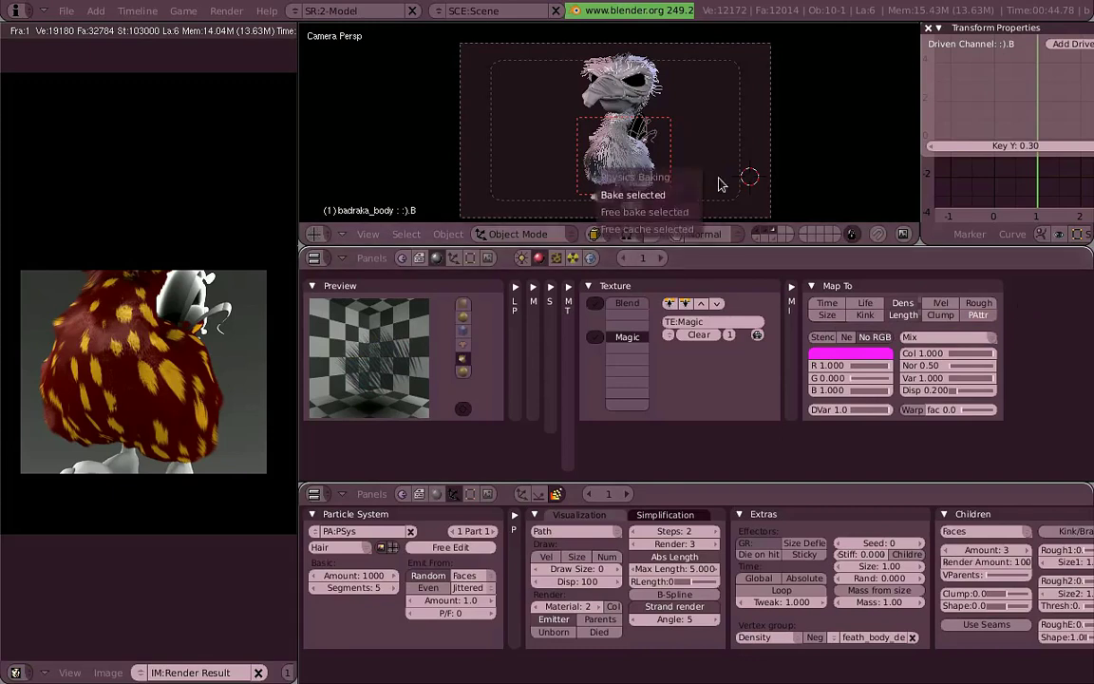
{"action": "left_click", "coordinate": [720, 178]}
{"action": "key", "text": "Escape"}
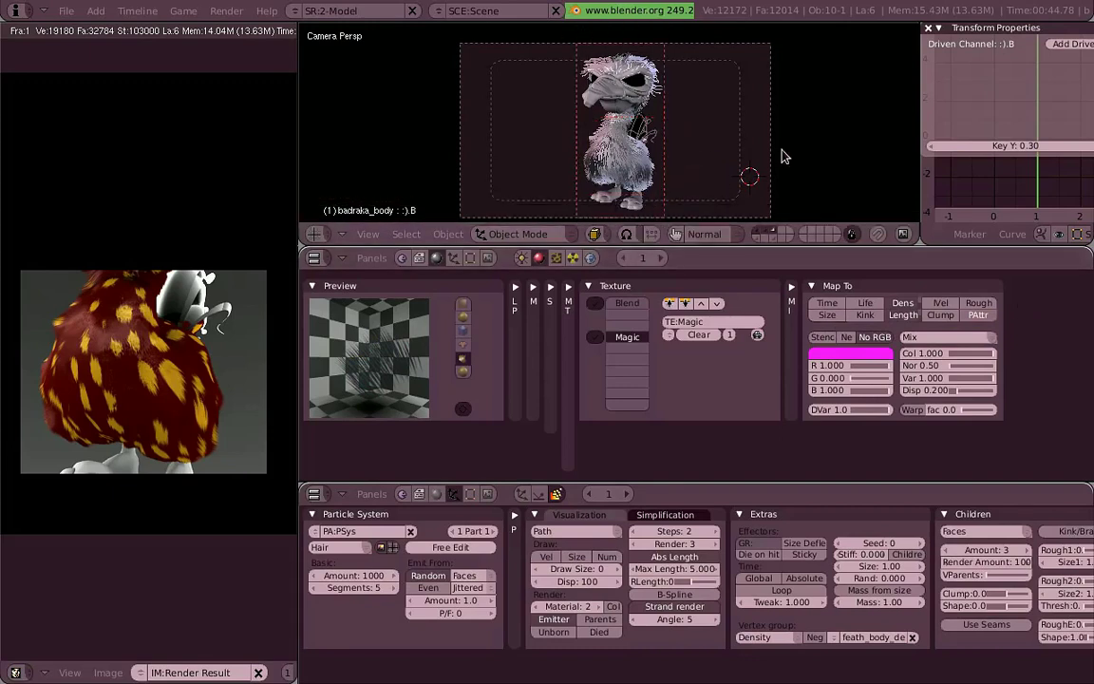
{"action": "key", "text": "F12"}
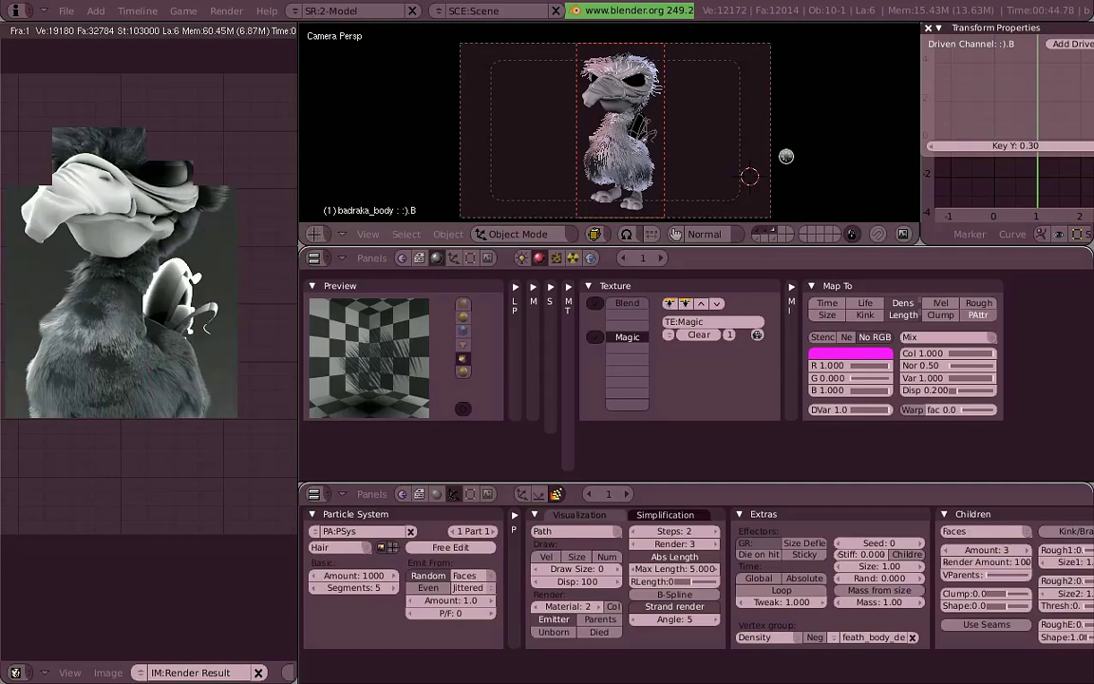
{"action": "left_click", "coordinate": [994, 321]}
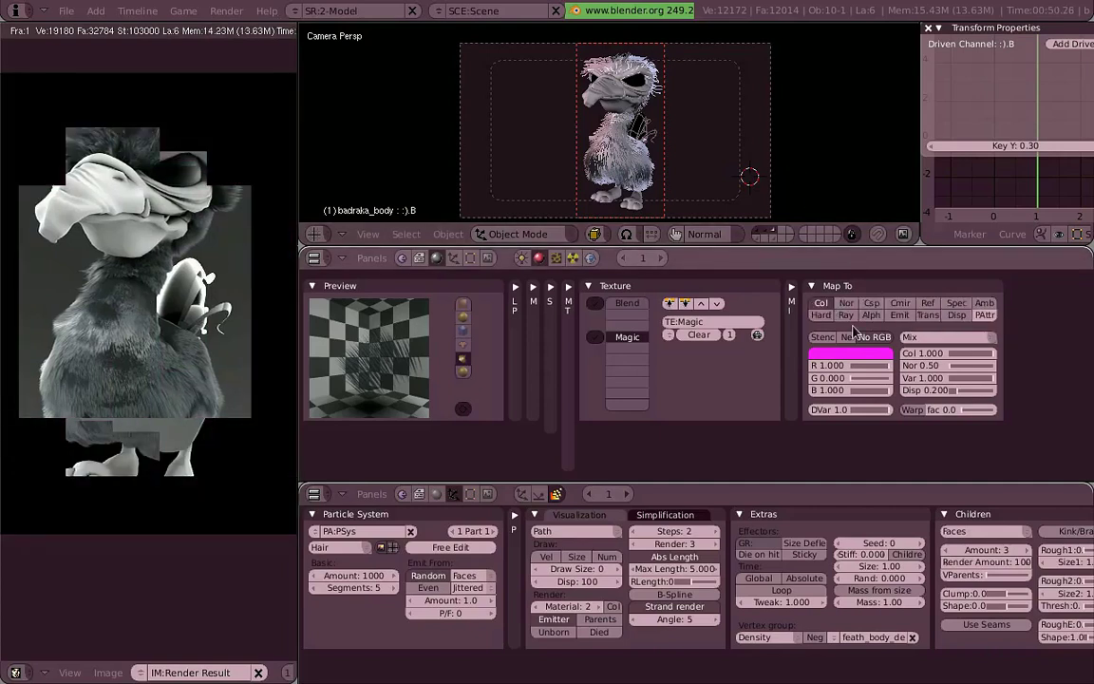
{"action": "left_click", "coordinate": [990, 322]}
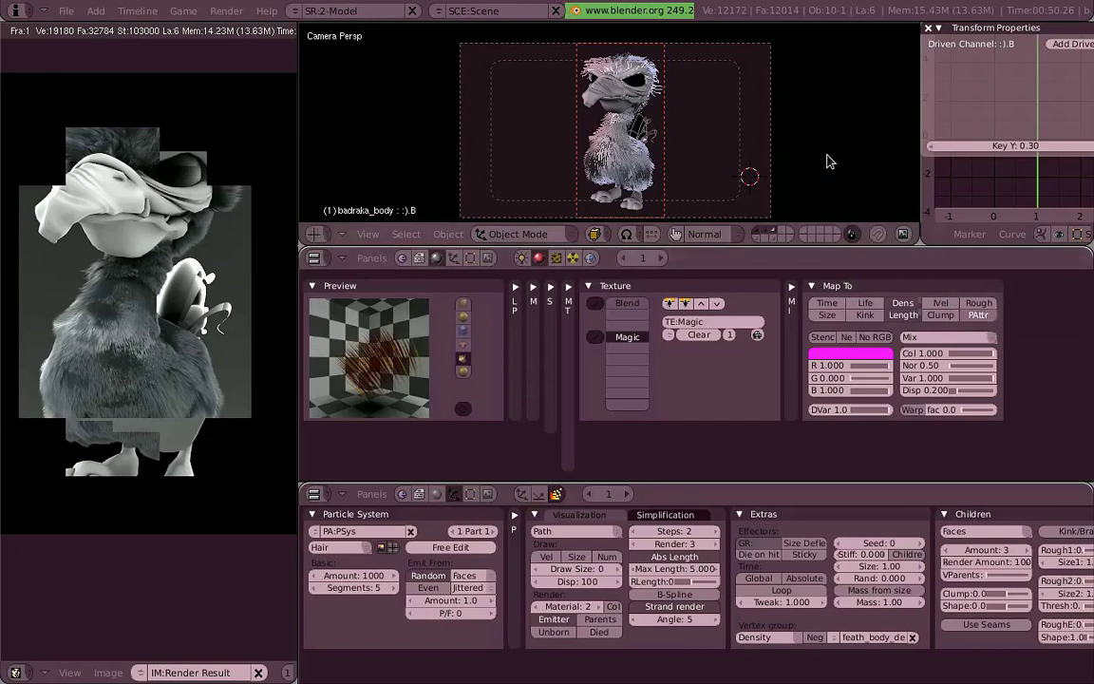
Step: Render the full scene again with F12 to see the red spotted fur
{"action": "key", "text": "F12"}
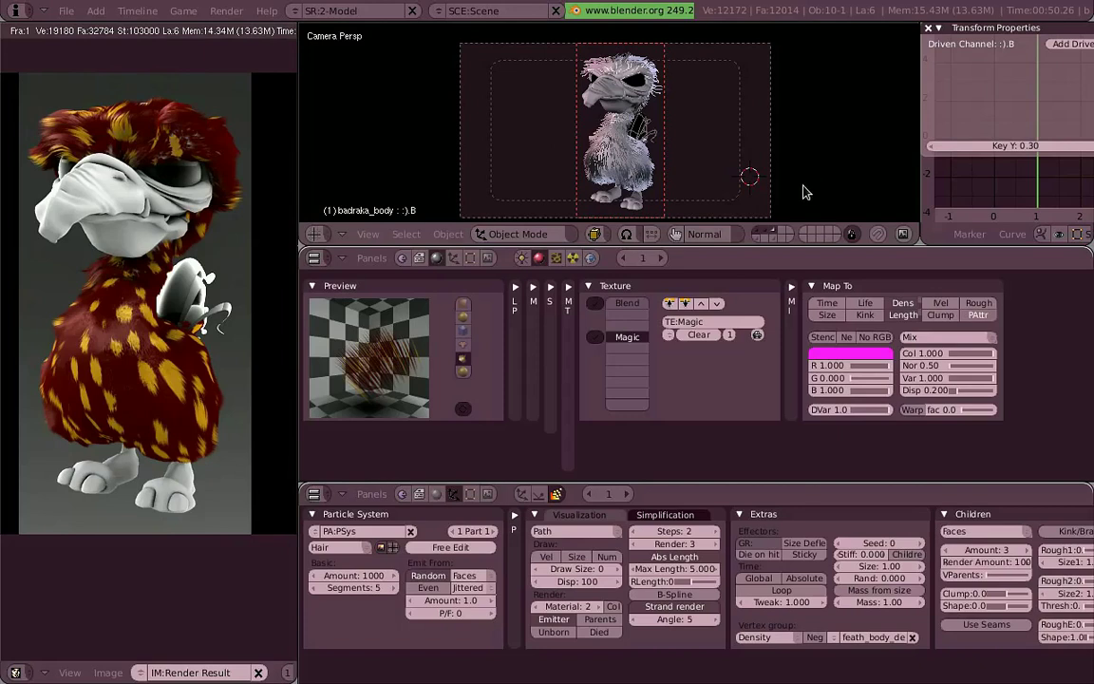
Step: Add a new Hair particle system in slot Part 2 with longer strands
{"action": "left_click", "coordinate": [494, 531]}
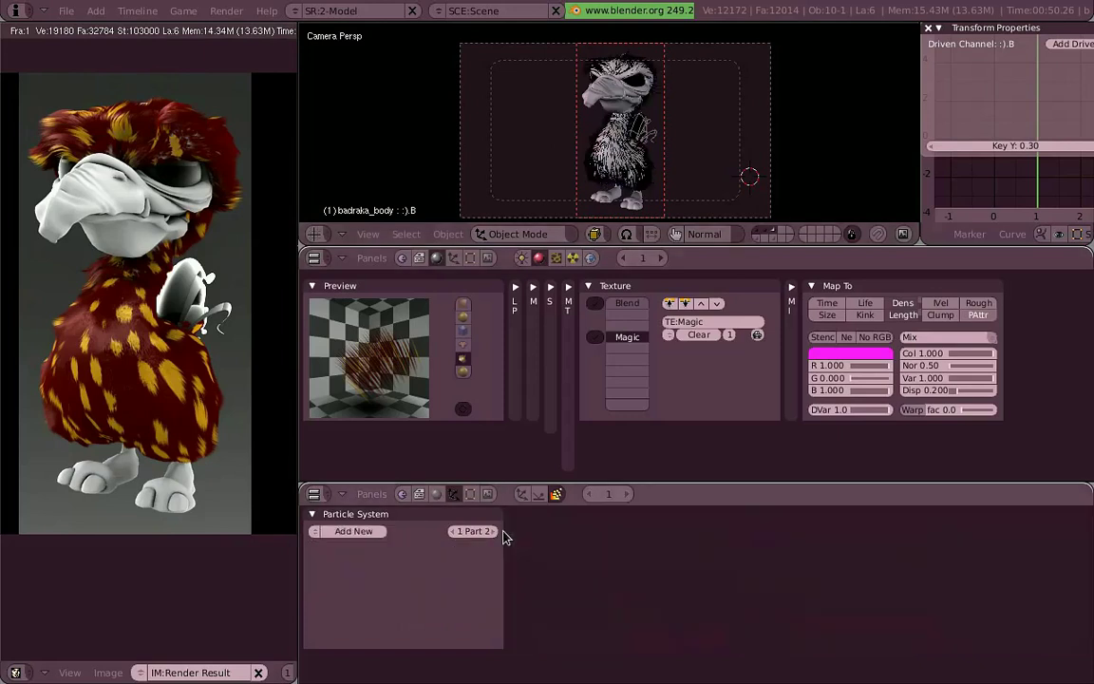
{"action": "left_click", "coordinate": [368, 531]}
{"action": "left_click", "coordinate": [373, 547]}
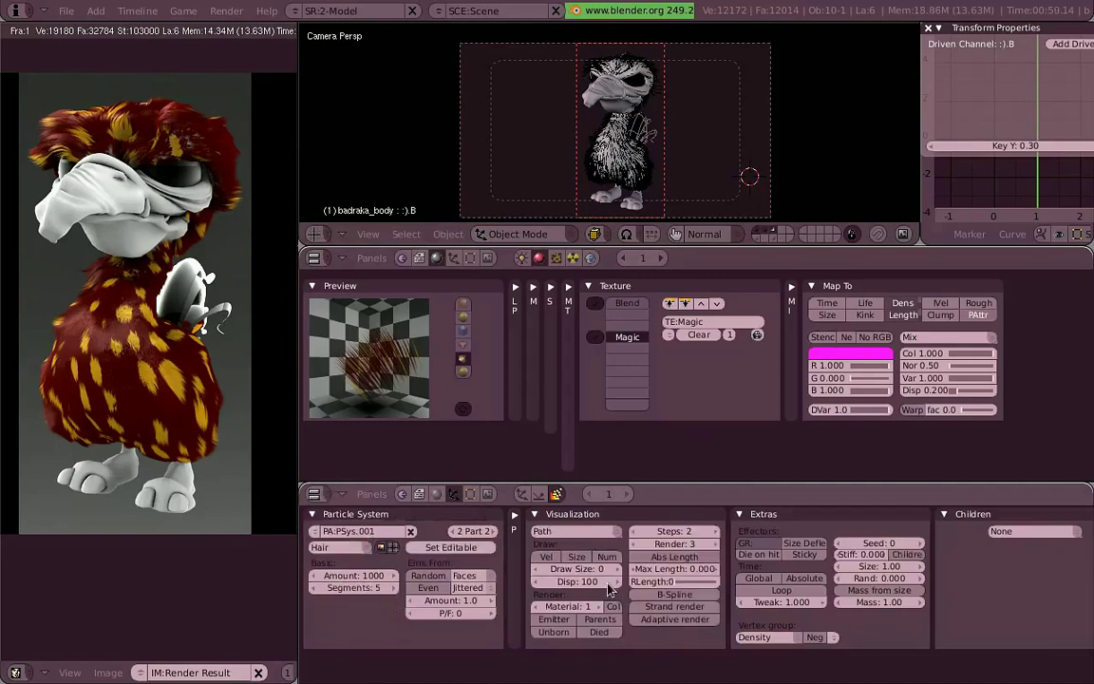
{"action": "left_click", "coordinate": [472, 473]}
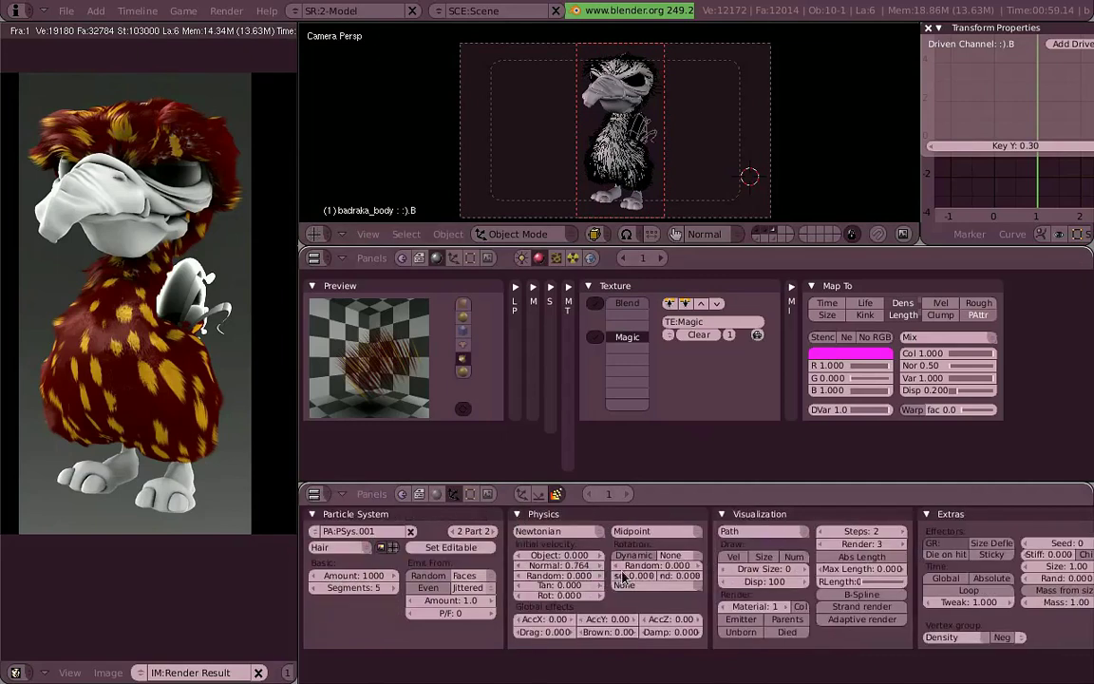
{"action": "mouse_move", "coordinate": [556, 565]}
{"action": "left_mouse_down"}
{"action": "mouse_move", "coordinate": [608, 565]}
{"action": "mouse_move", "coordinate": [557, 574]}
{"action": "left_mouse_up"}
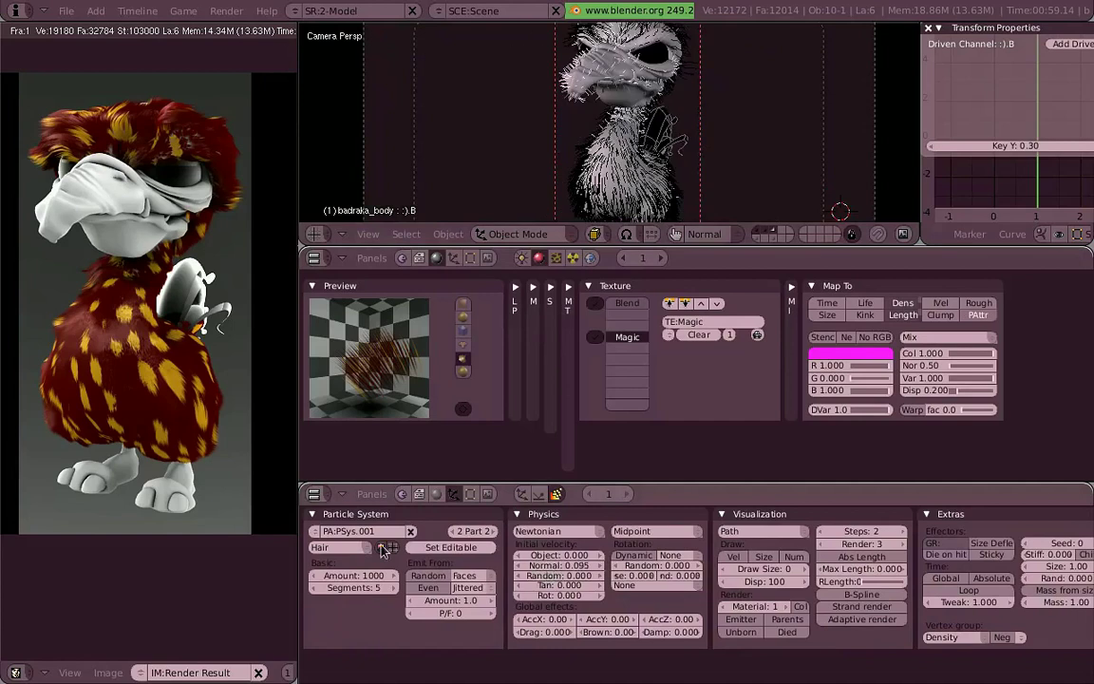
Step: Link the second particle system to the existing PSys settings
{"action": "left_click", "coordinate": [493, 531]}
{"action": "left_click", "coordinate": [462, 532]}
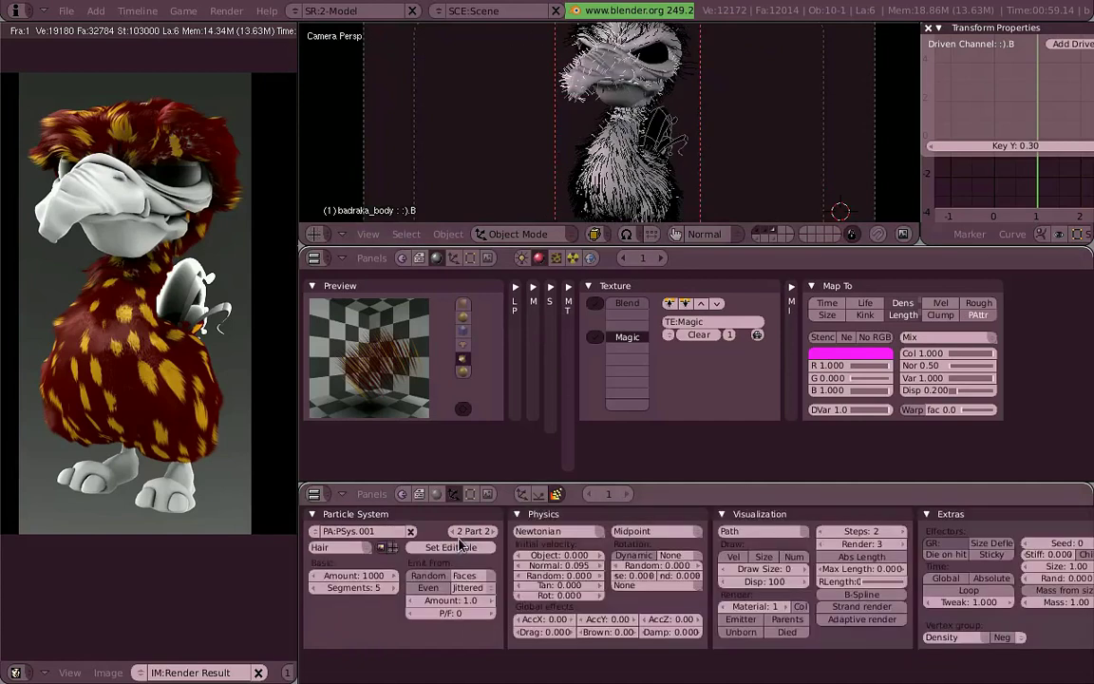
{"action": "left_click", "coordinate": [315, 531]}
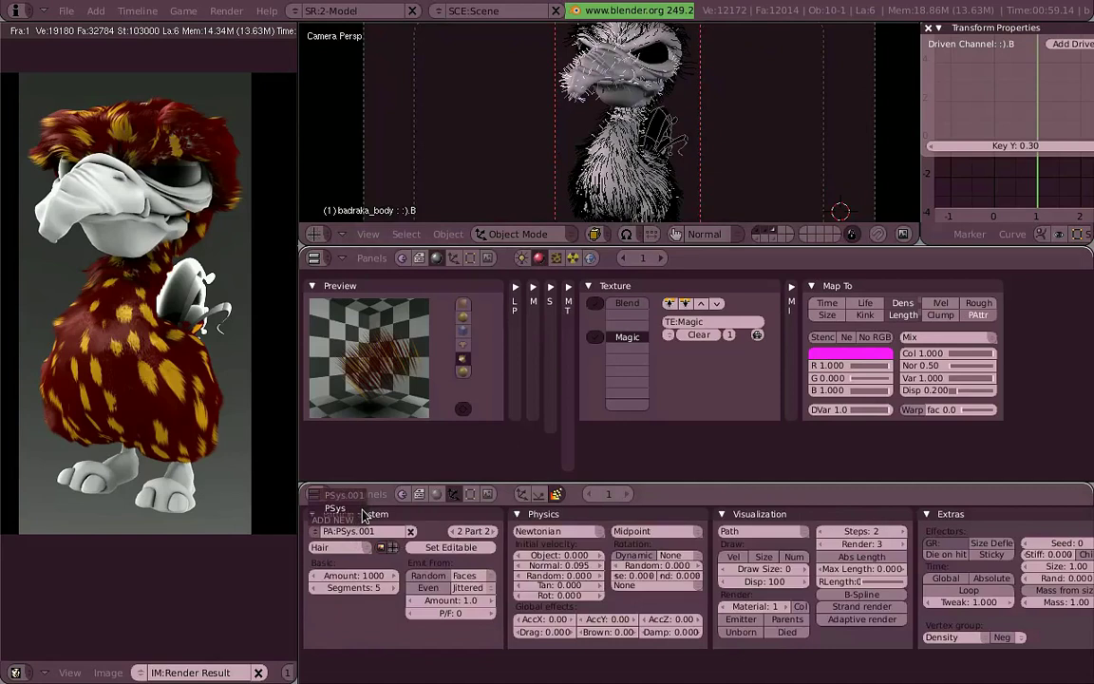
{"action": "left_click", "coordinate": [361, 513]}
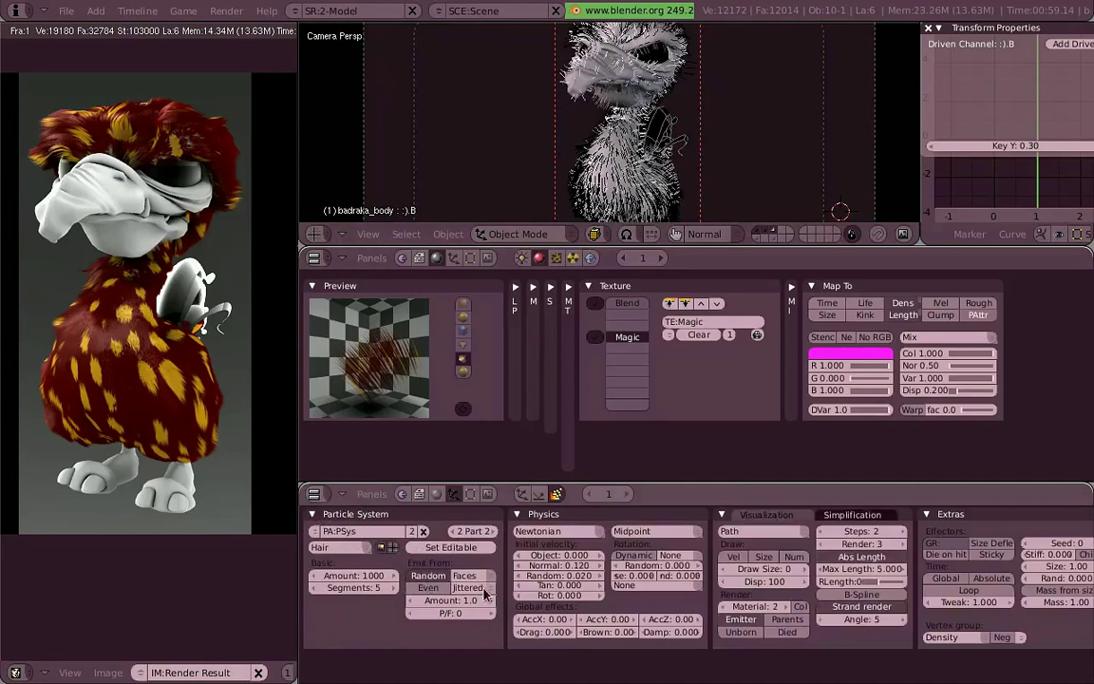